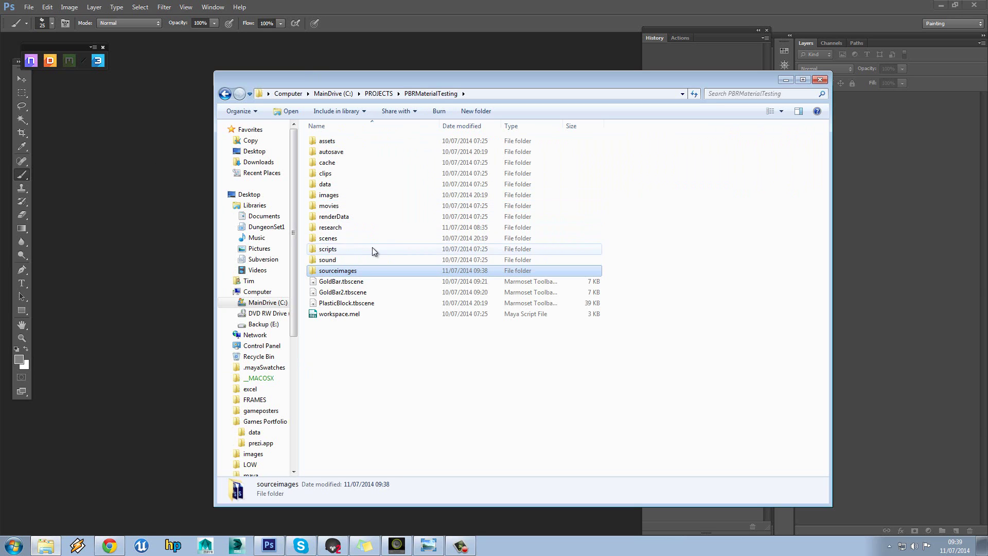
Open the project's research folder and examine how paint chips and wears on metal in the reference photos.
double_click(366, 228)
double_click(334, 154)
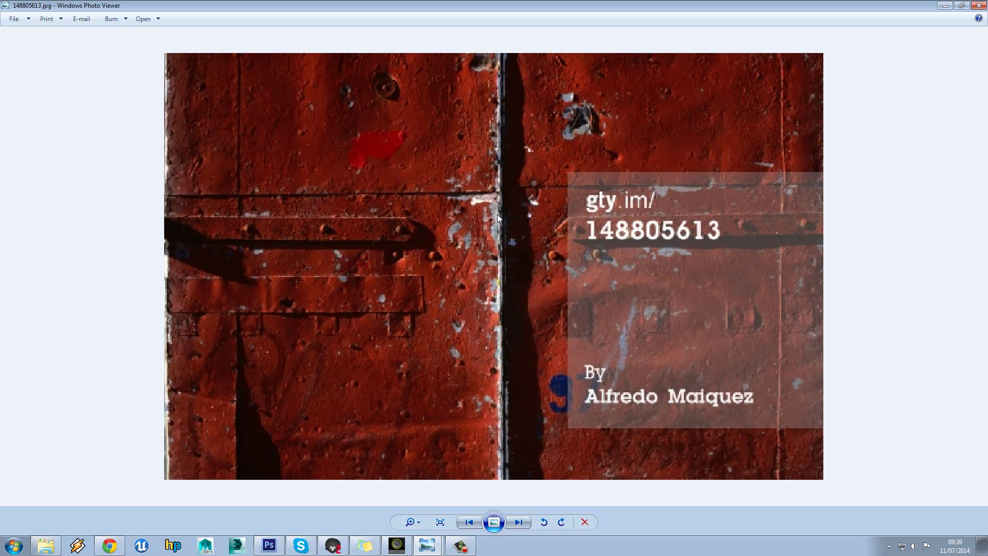
scroll(498, 216, down, 2)
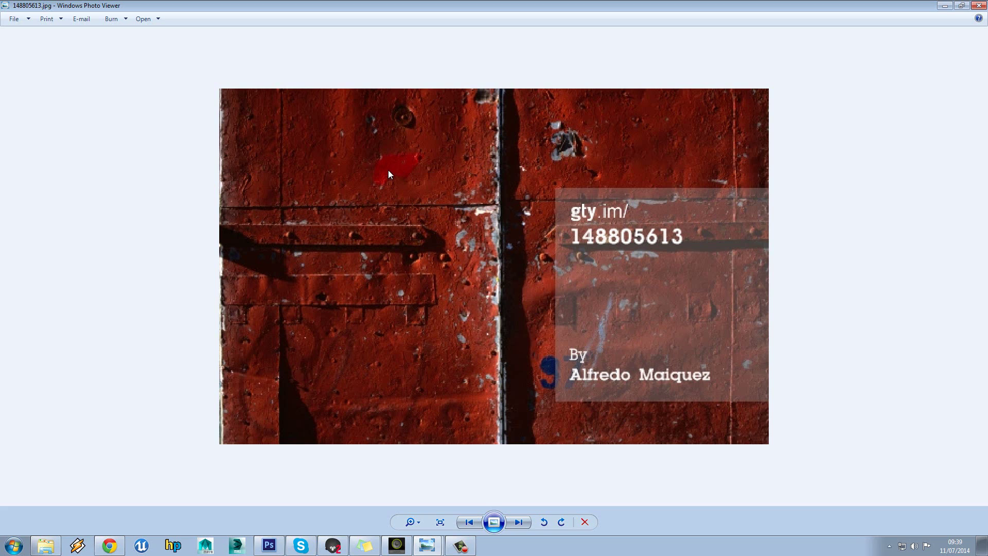
click(520, 523)
click(521, 523)
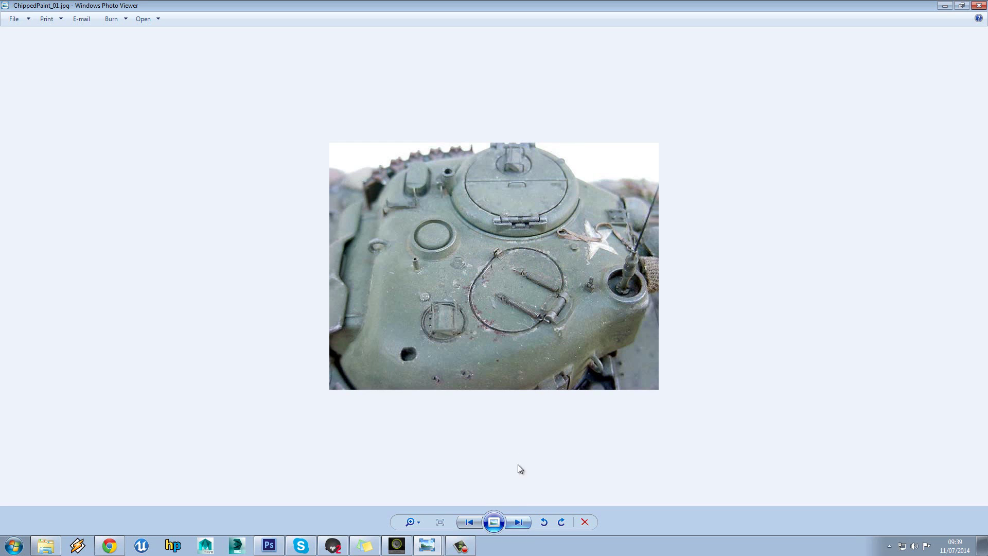
click(521, 522)
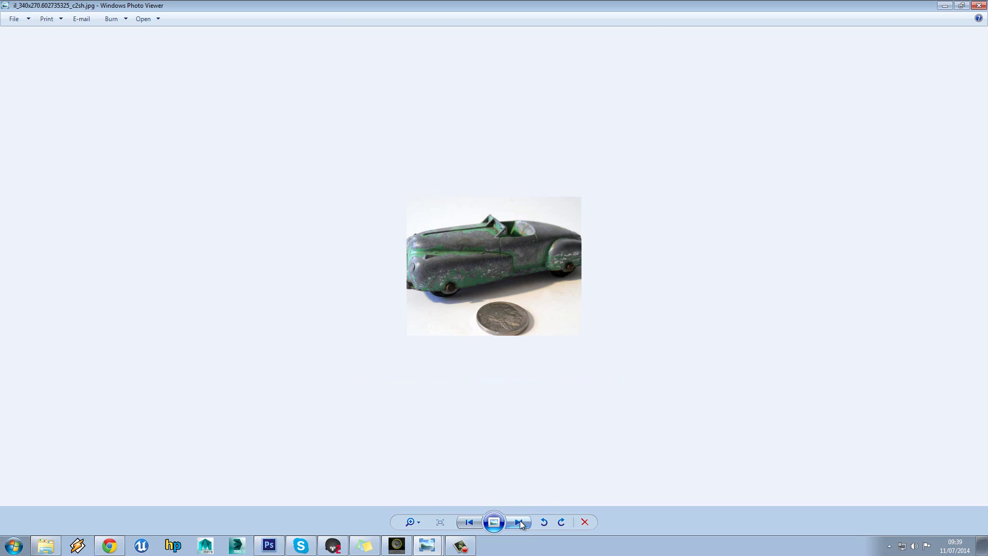
click(521, 522)
click(520, 522)
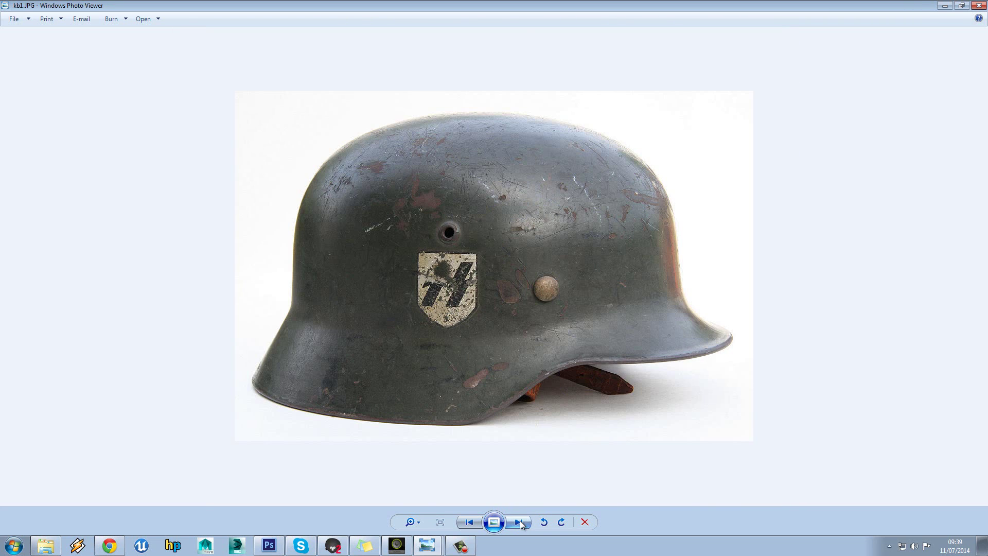
click(520, 522)
click(520, 522)
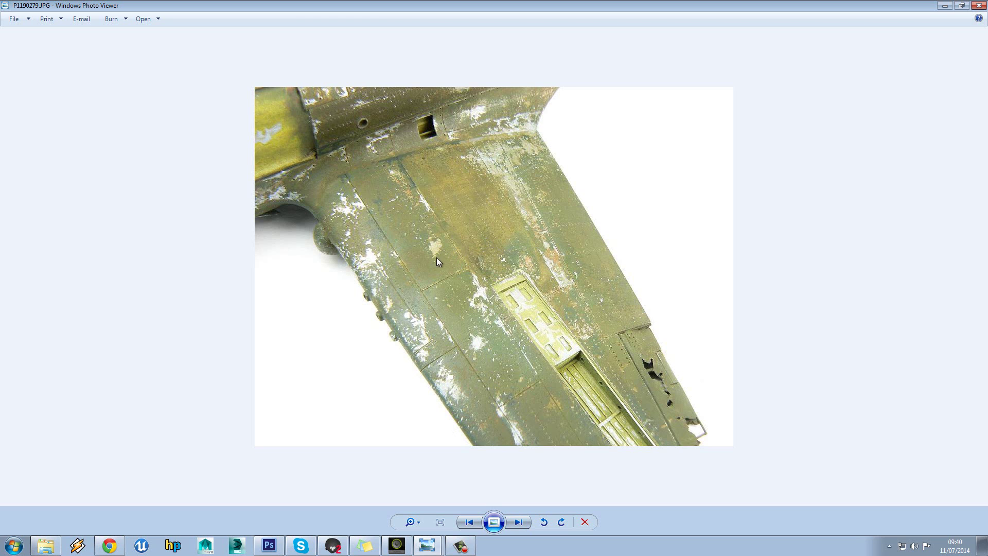
click(469, 521)
click(469, 521)
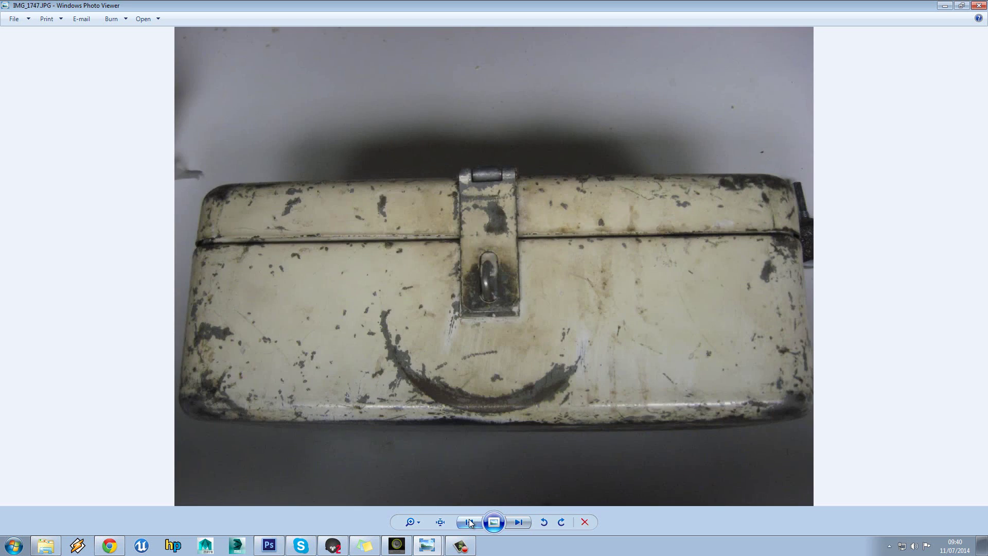
click(943, 6)
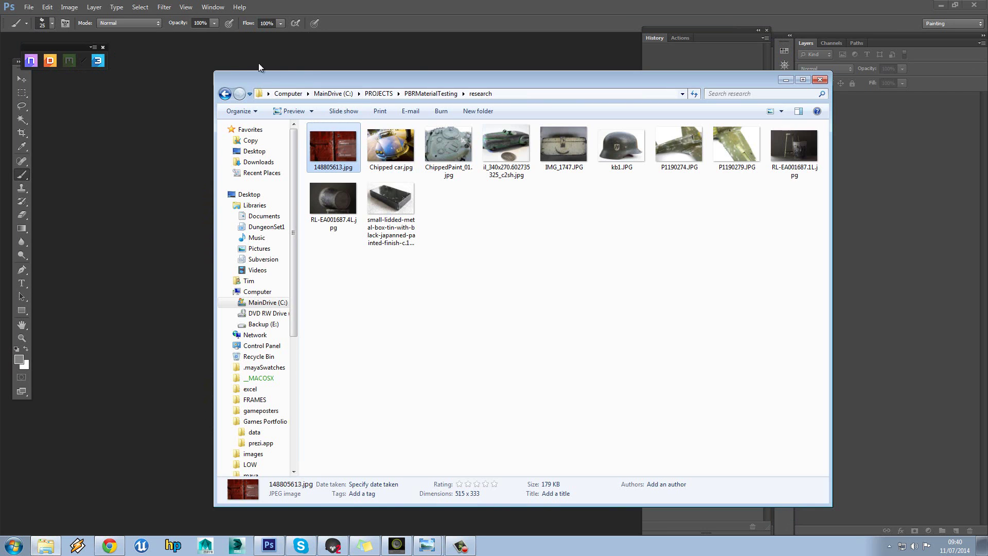
Switch to Photoshop and create a new 1024 x 1024 pixel RGB document with a white background.
click(235, 56)
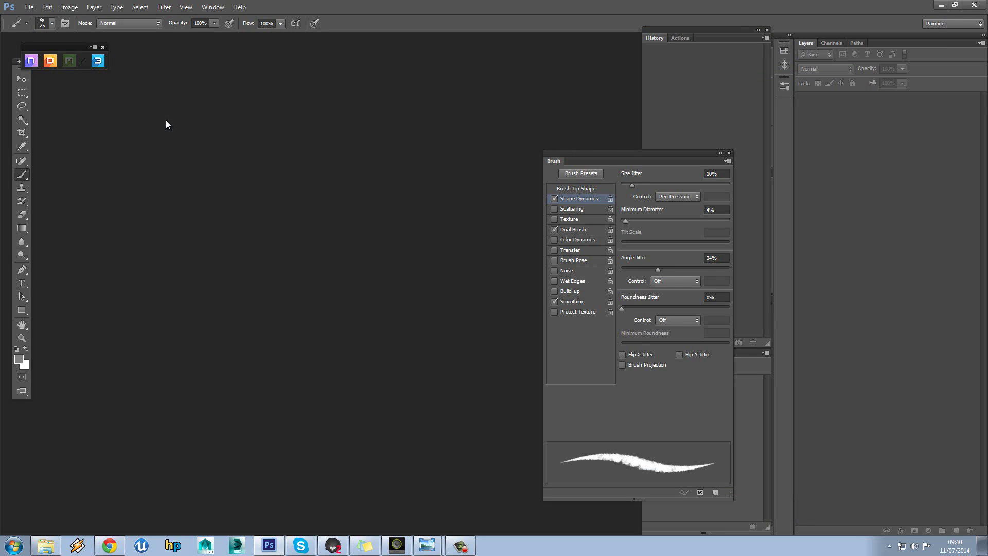
click(28, 7)
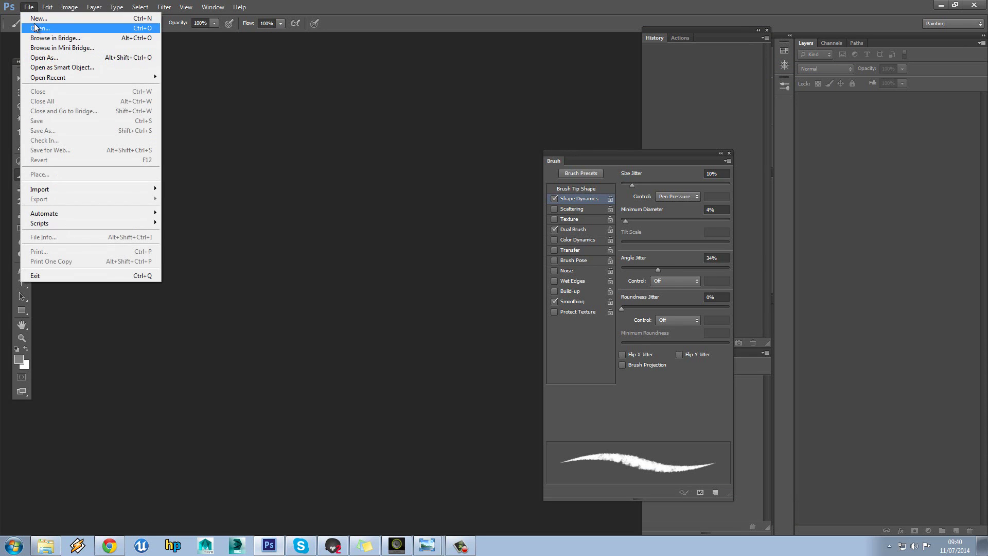
click(42, 21)
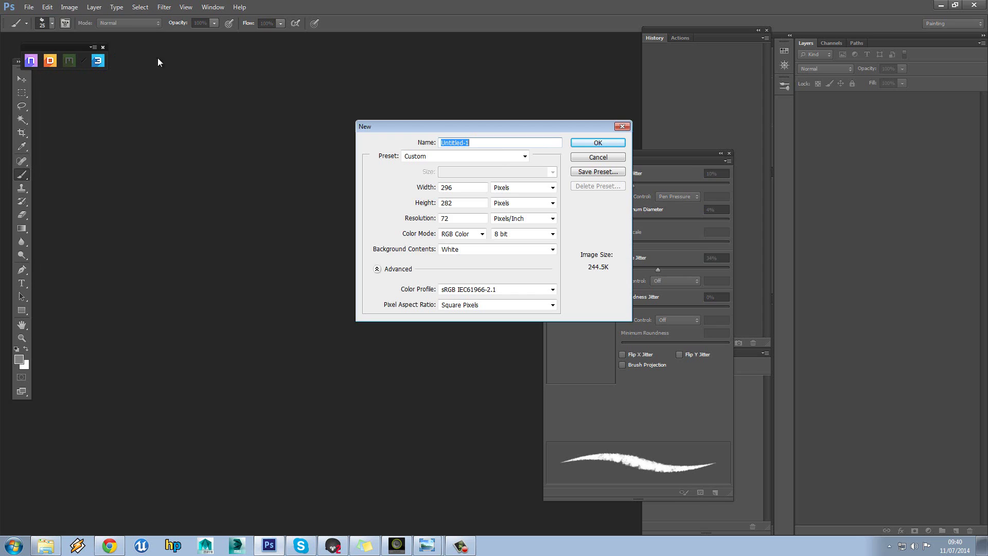
double_click(468, 187)
text(1024)
key(Tab)
key(Tab)
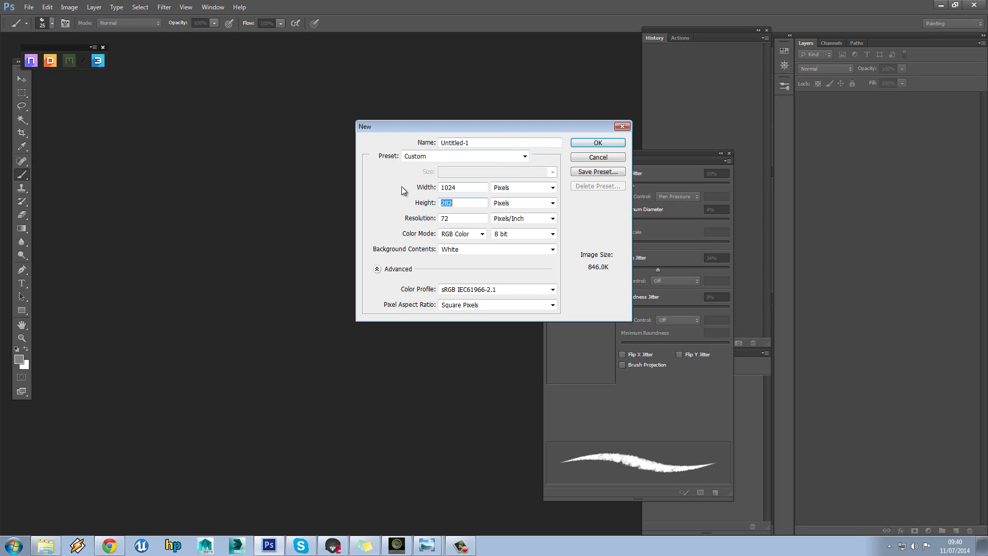
text(1024)
click(598, 144)
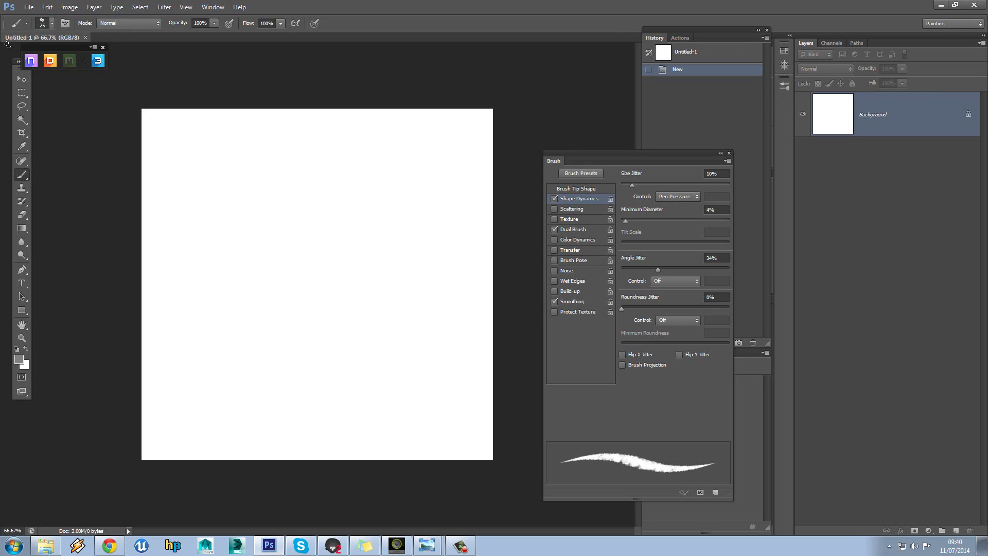
Set the foreground colour to red #d61c1c and fill the Background layer with it.
click(20, 360)
drag(457, 167, 462, 159)
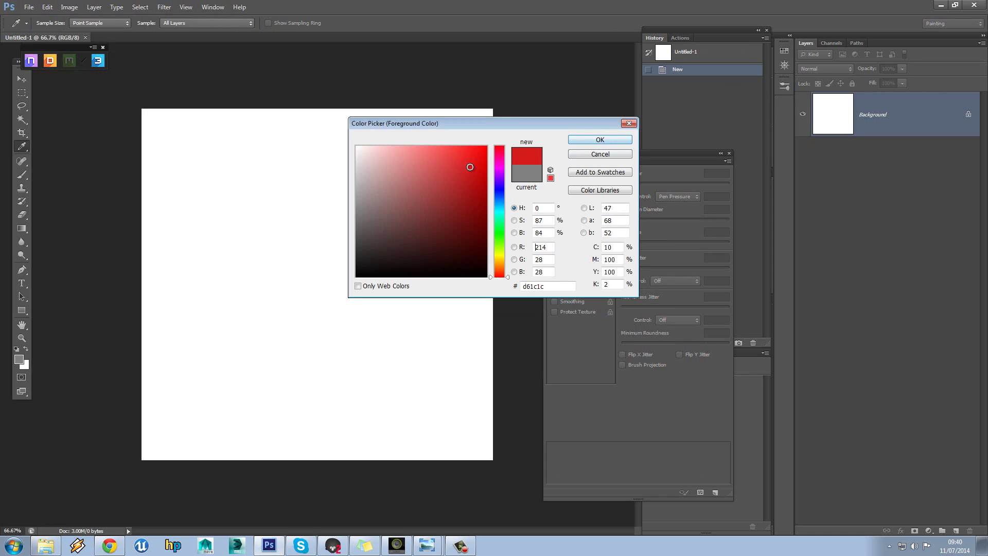
click(600, 140)
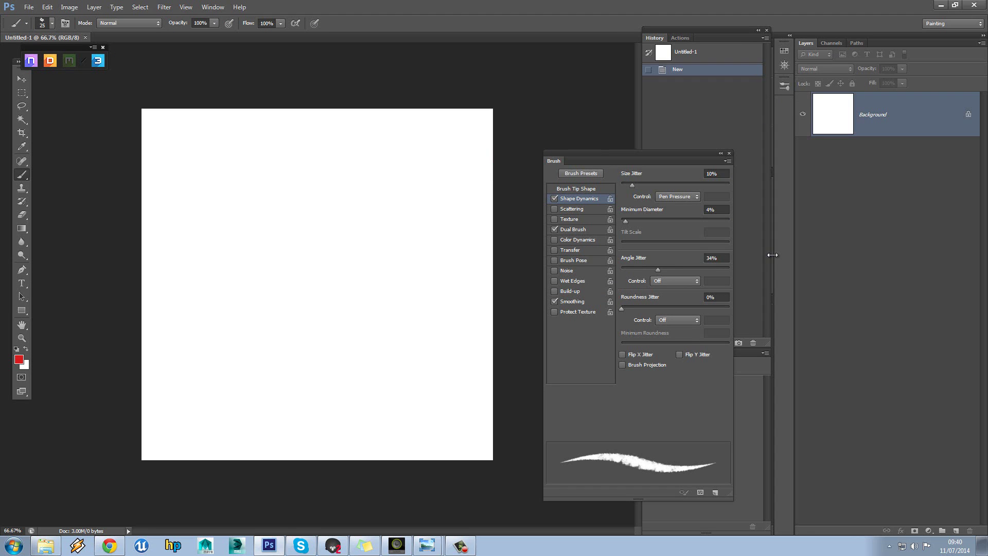
key(alt+BackSpace)
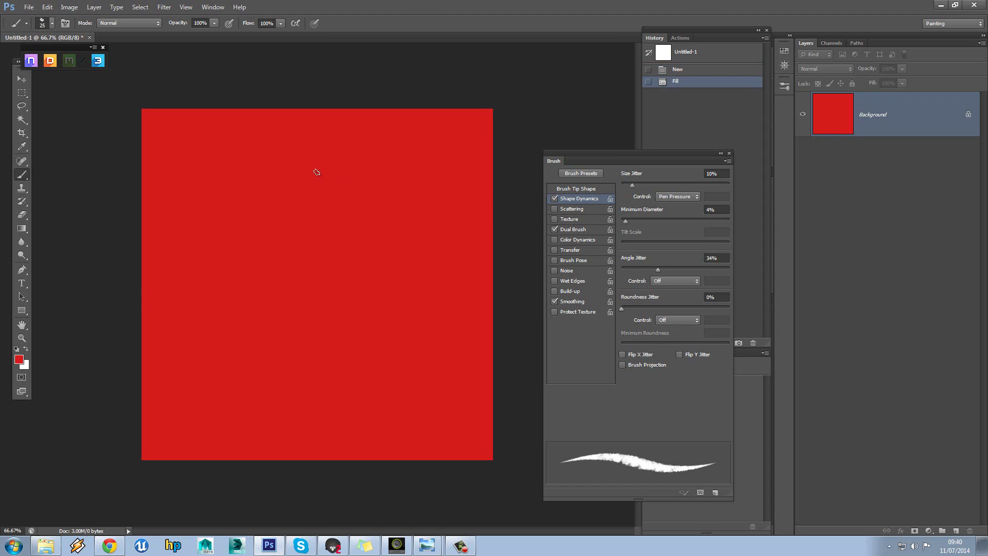
Change the foreground colour to the darker red #c71e1e and refill the Background layer with it.
click(21, 360)
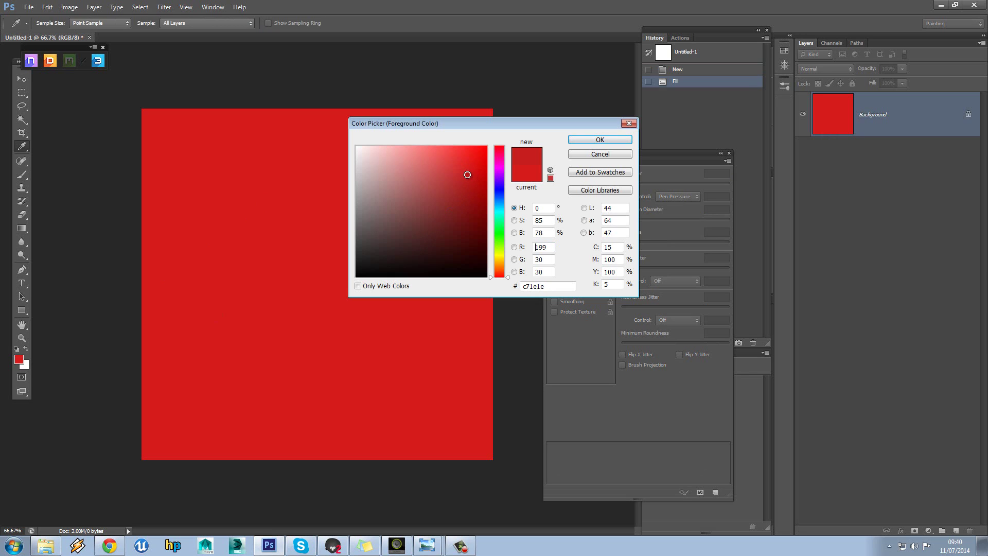
click(592, 139)
key(b)
key(alt+BackSpace)
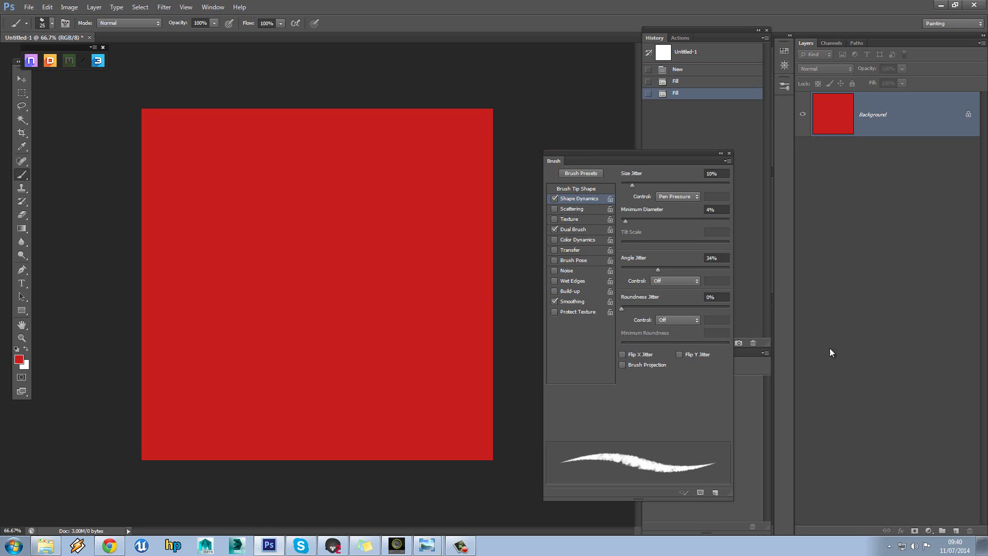
Add a new empty layer and a layer group above it named Metalness.
click(955, 531)
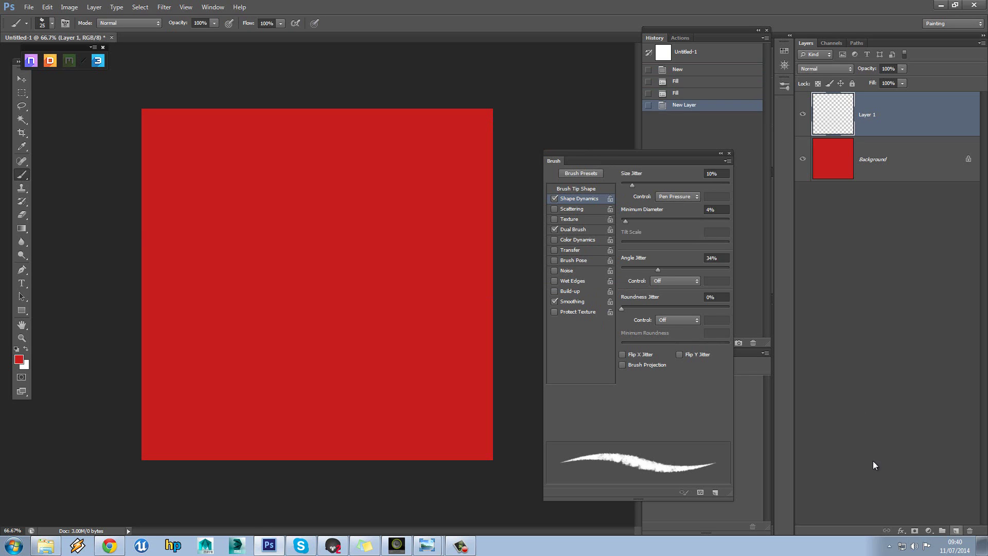
click(943, 531)
double_click(855, 101)
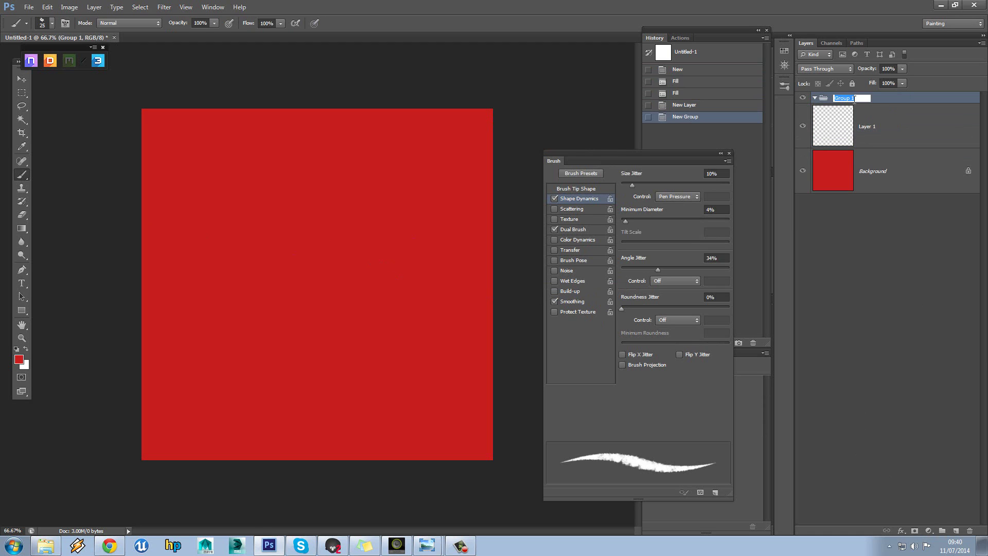
text(Metalness)
key(Return)
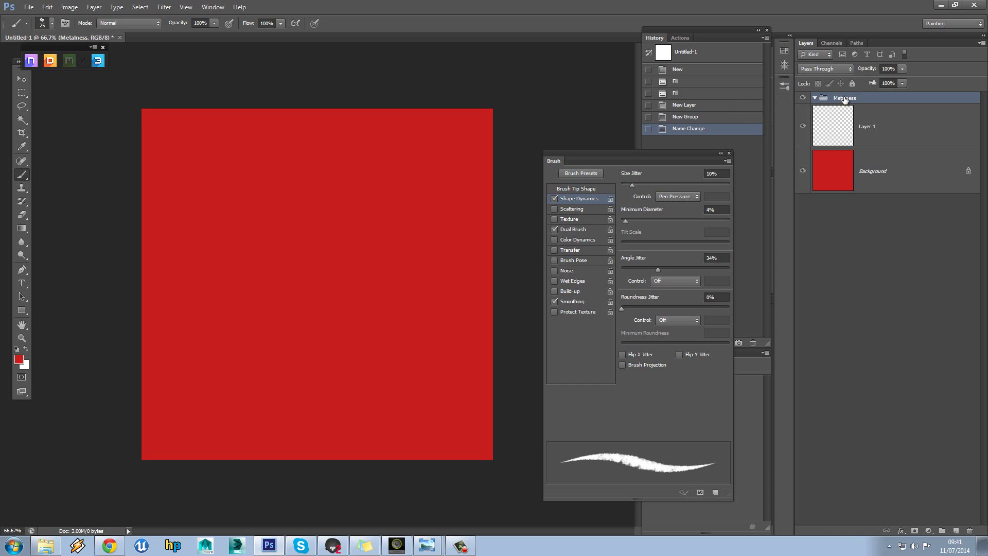
Open outUVloops.jpg, copy its whole canvas and paste it into the untitled document as a layer above the Metalness group.
click(28, 7)
click(42, 30)
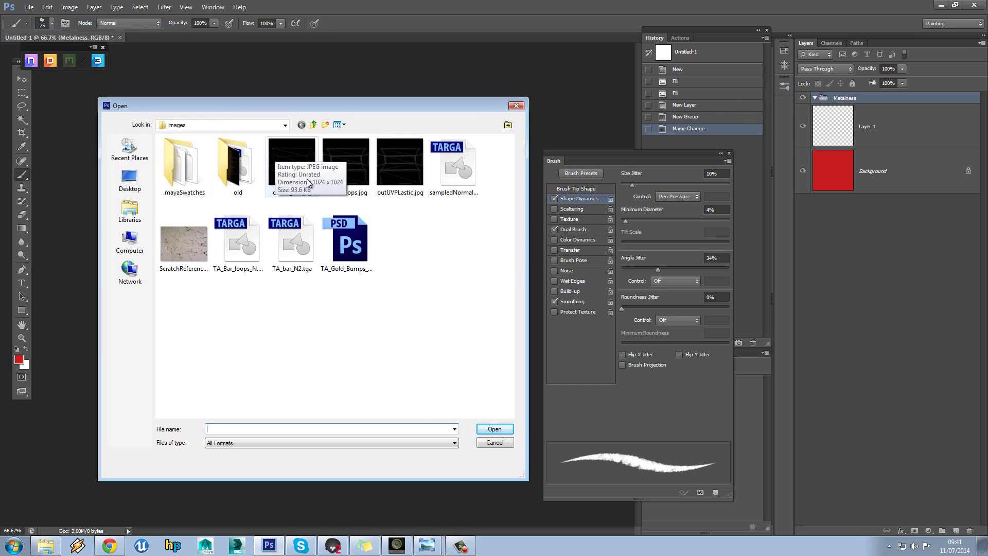
double_click(347, 170)
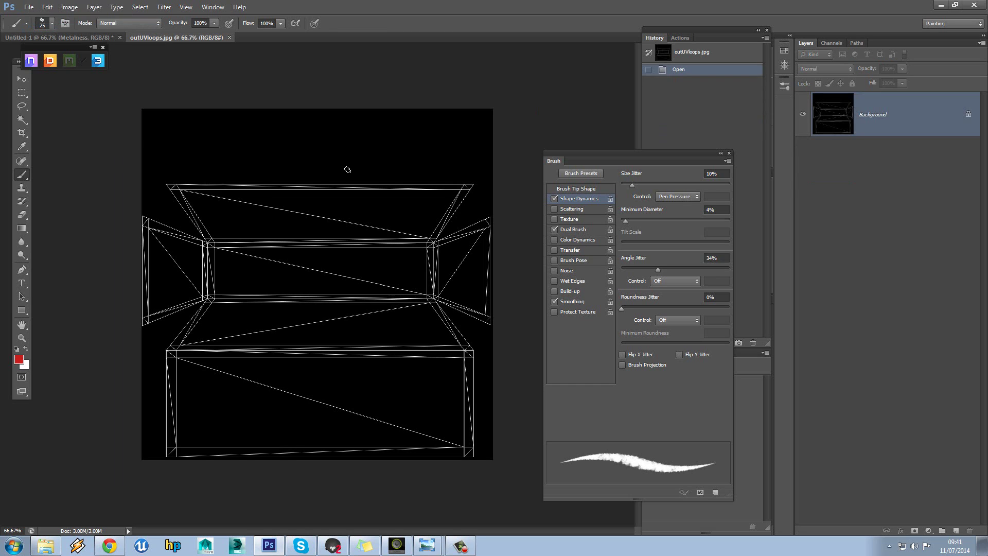
key(ctrl+a)
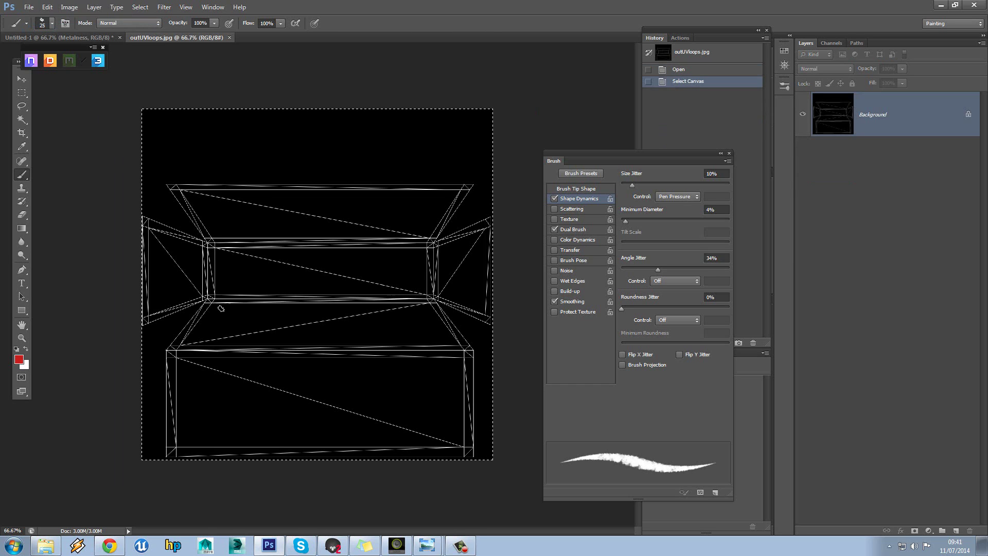
click(59, 36)
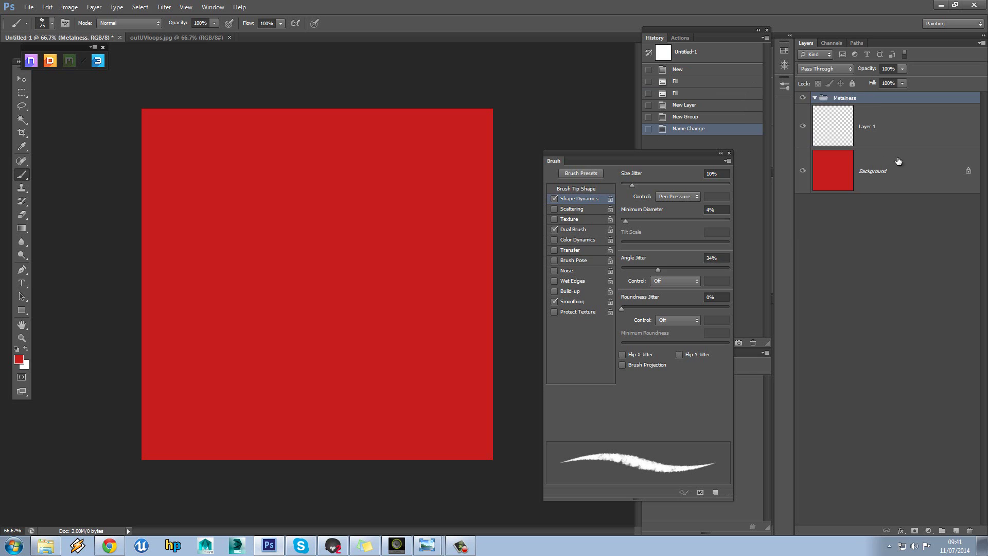
key(ctrl+v)
drag(887, 135, 863, 92)
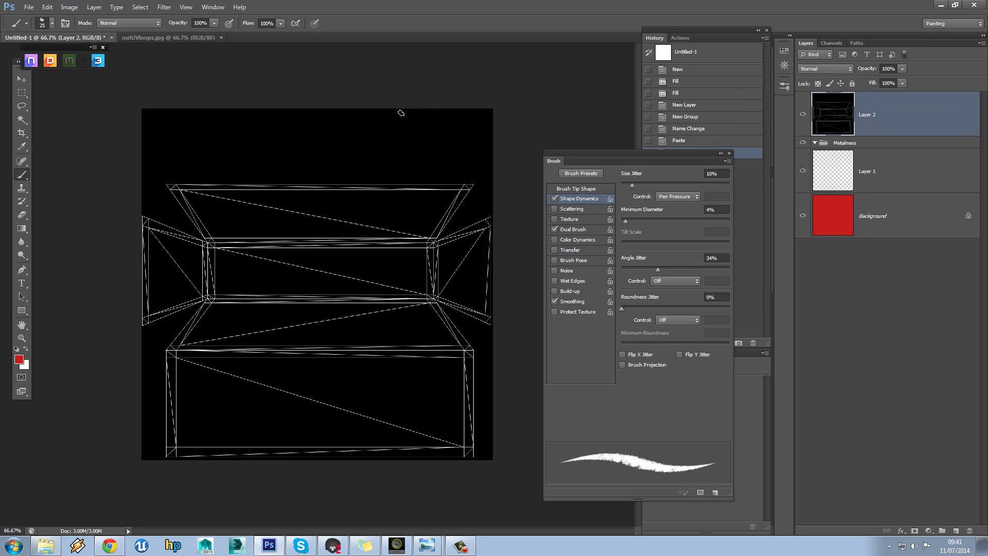
Invert the pasted UV layout layer and set its blend mode to Multiply.
key(ctrl+i)
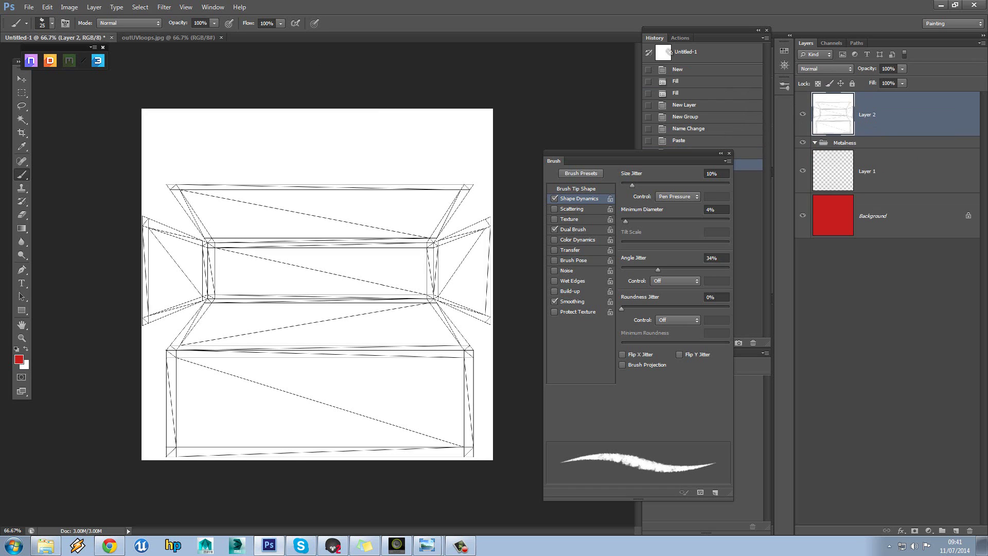
click(832, 68)
click(833, 115)
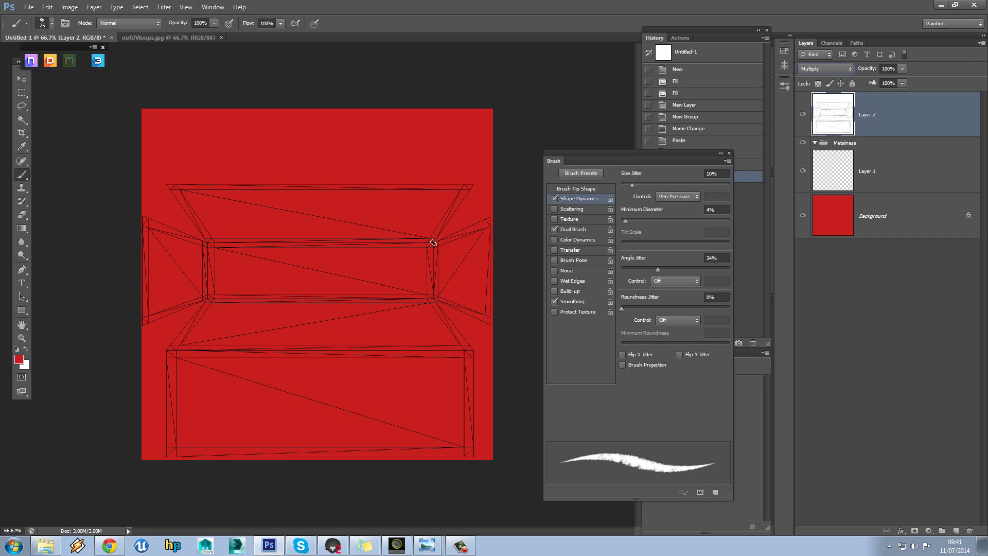
Create another layer group directly above Layer 1 and name it Albedo.
click(871, 164)
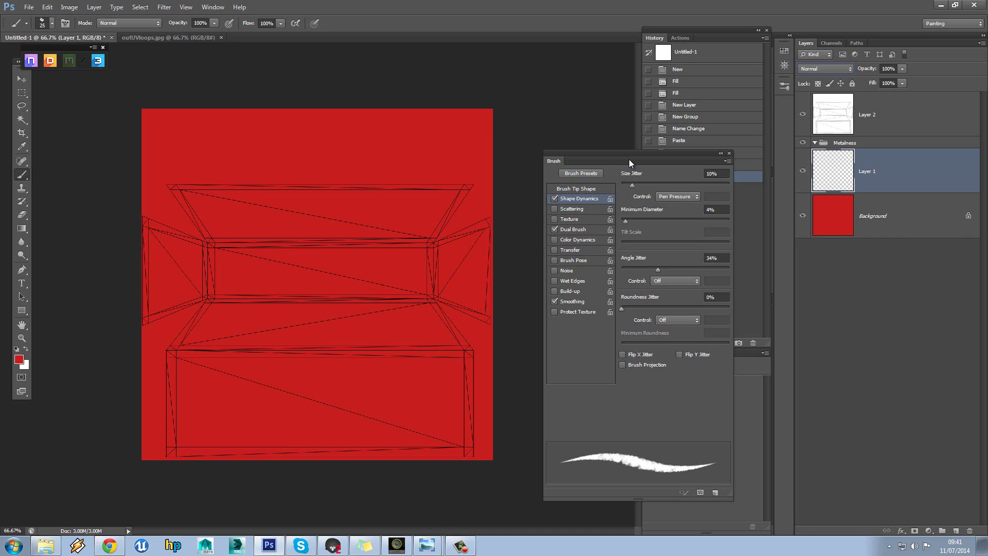
click(943, 531)
double_click(842, 154)
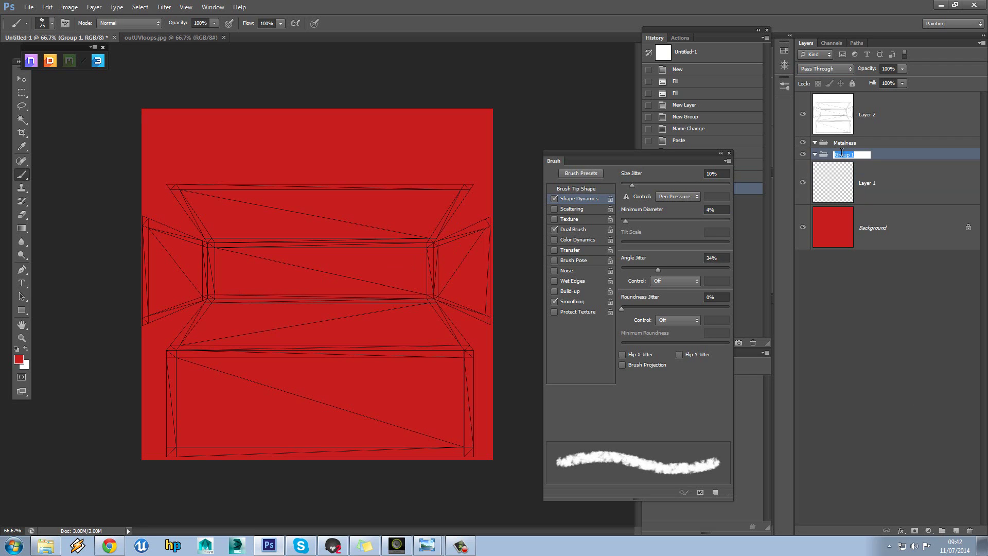
text(Albedo)
key(Return)
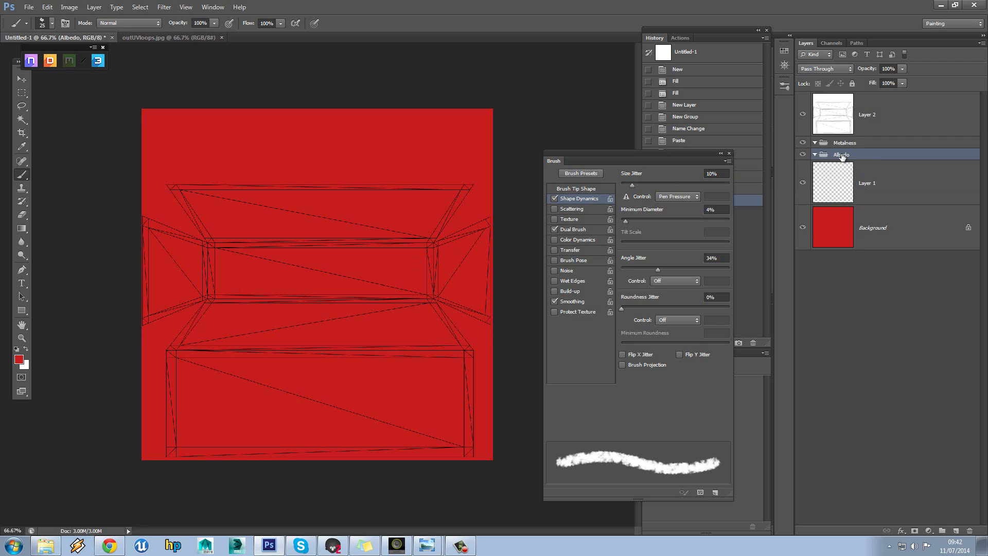
Convert the red Background into a regular layer with default settings and move it into the Albedo group.
click(871, 236)
double_click(871, 236)
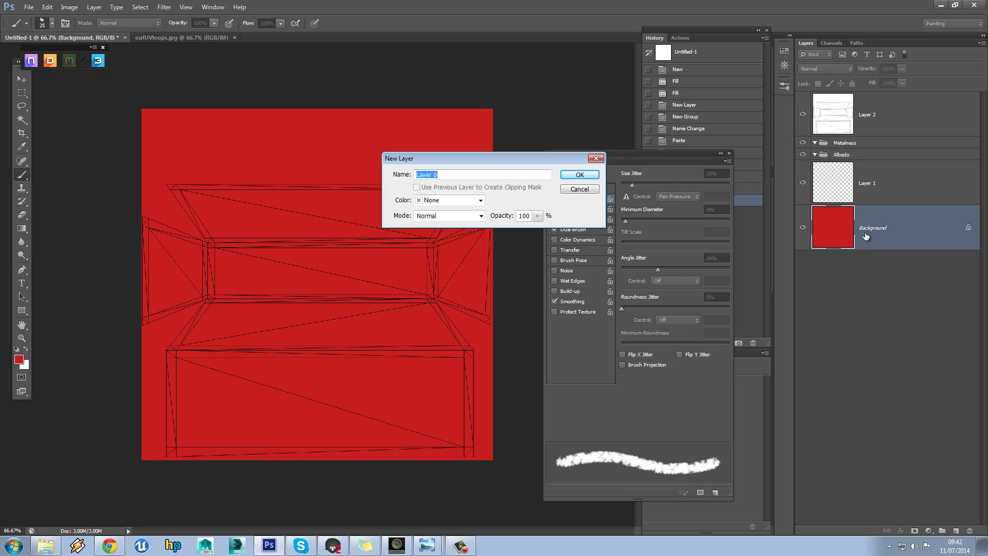
click(577, 171)
drag(870, 232, 855, 139)
Collapse and hide the Albedo group, keep the Metalness group expanded, and select the empty Layer 1.
click(816, 154)
click(803, 143)
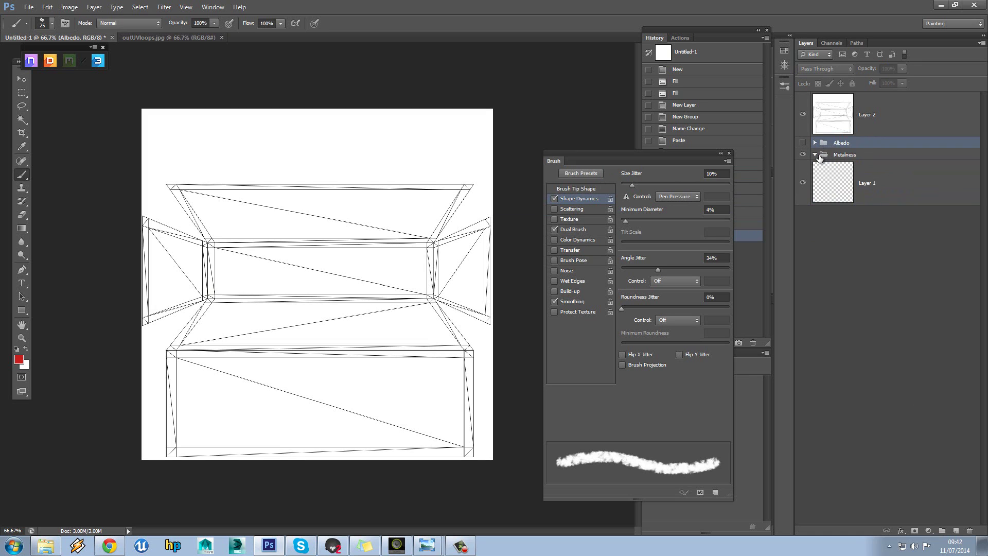
click(816, 156)
click(816, 156)
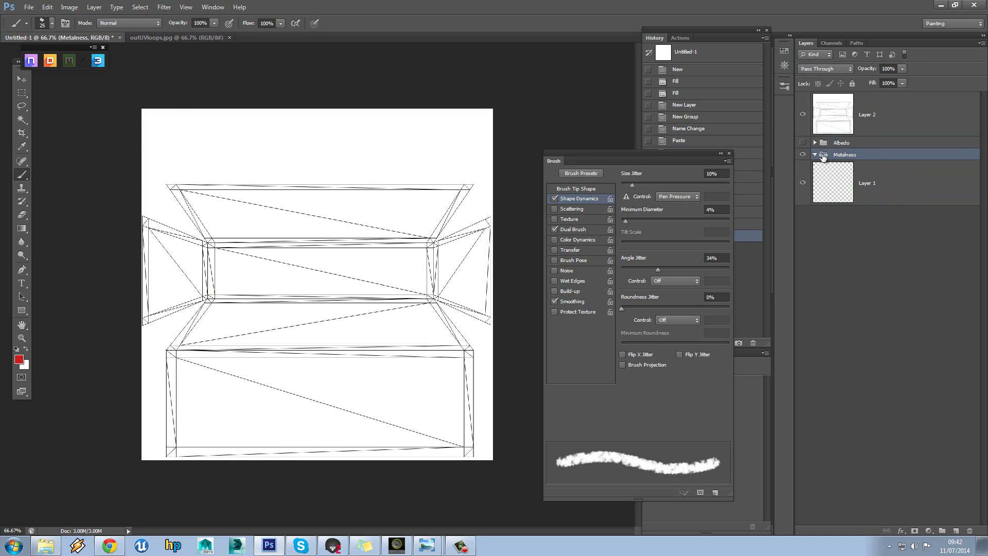
click(863, 184)
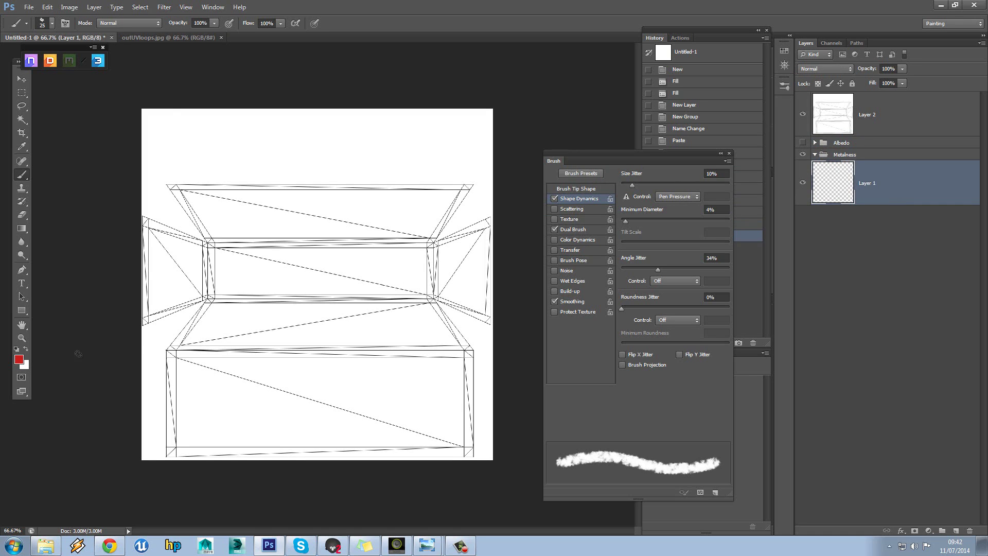
Set the foreground colour to black (000000) and fill Layer 1 with it.
click(18, 359)
click(394, 253)
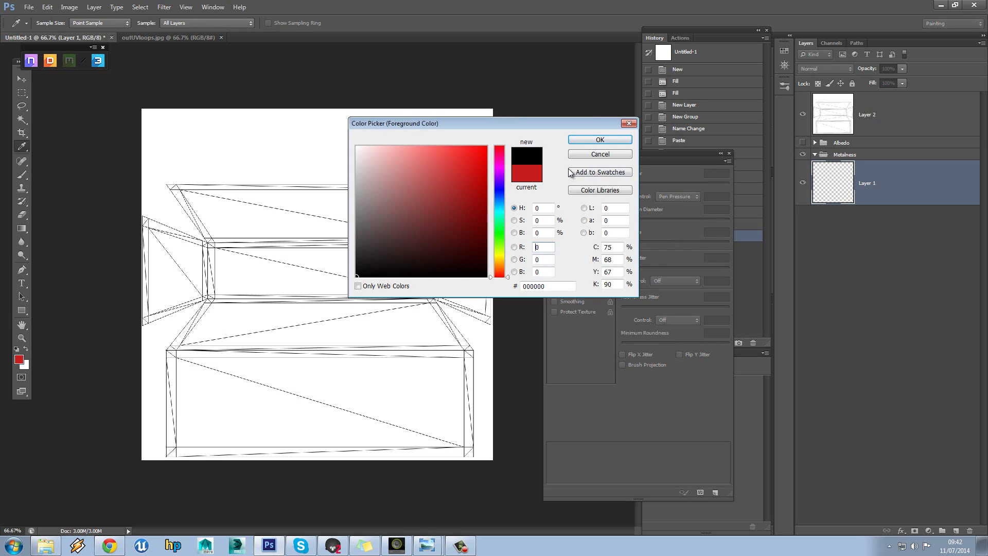
key(b)
click(582, 141)
key(alt+BackSpace)
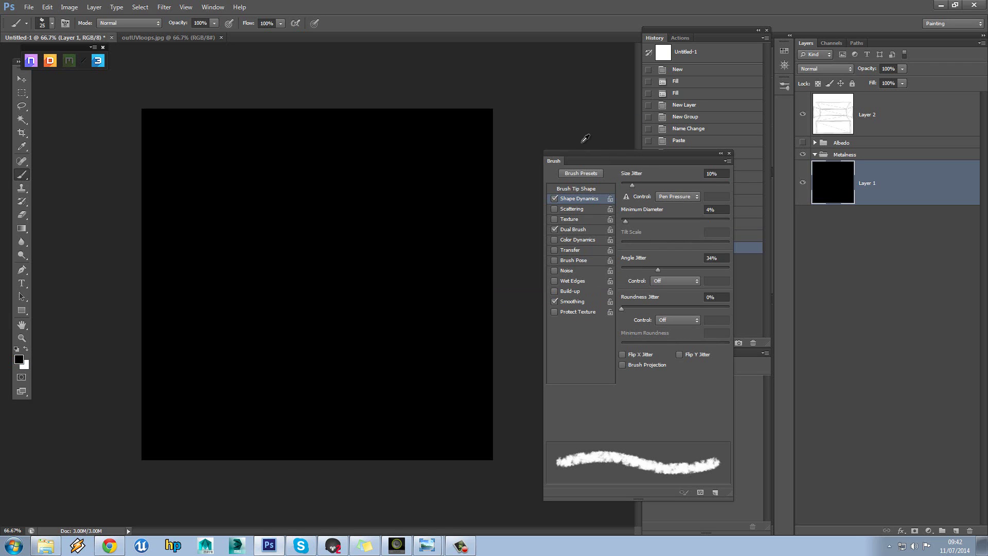
Move the black Layer 1 into the Metalness group, check the nesting, and reselect the layer.
drag(875, 190, 849, 157)
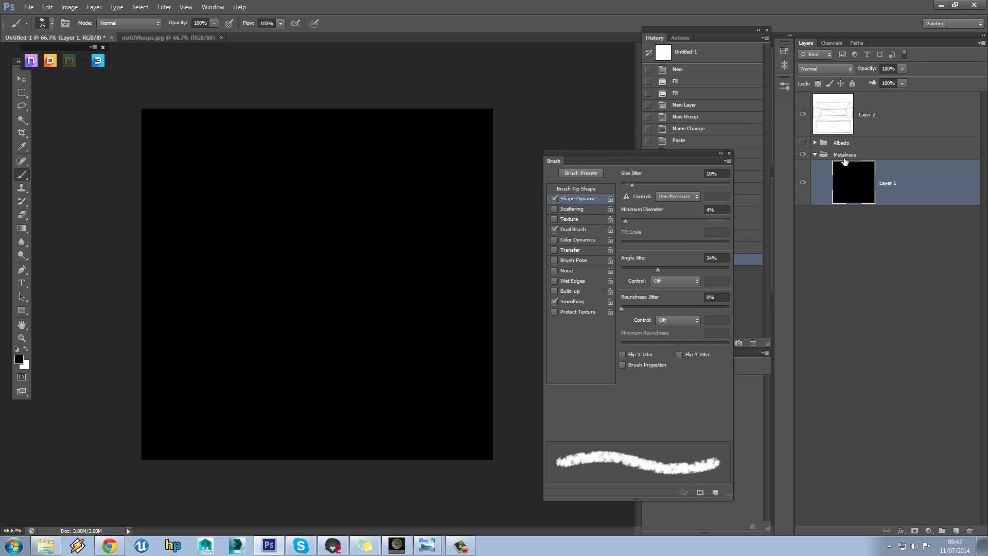
click(815, 154)
click(815, 155)
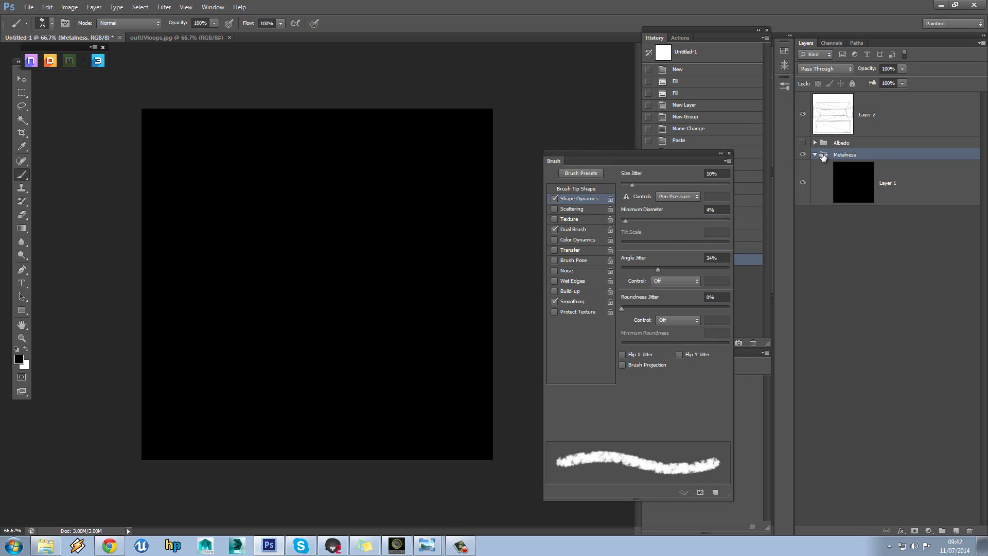
click(886, 182)
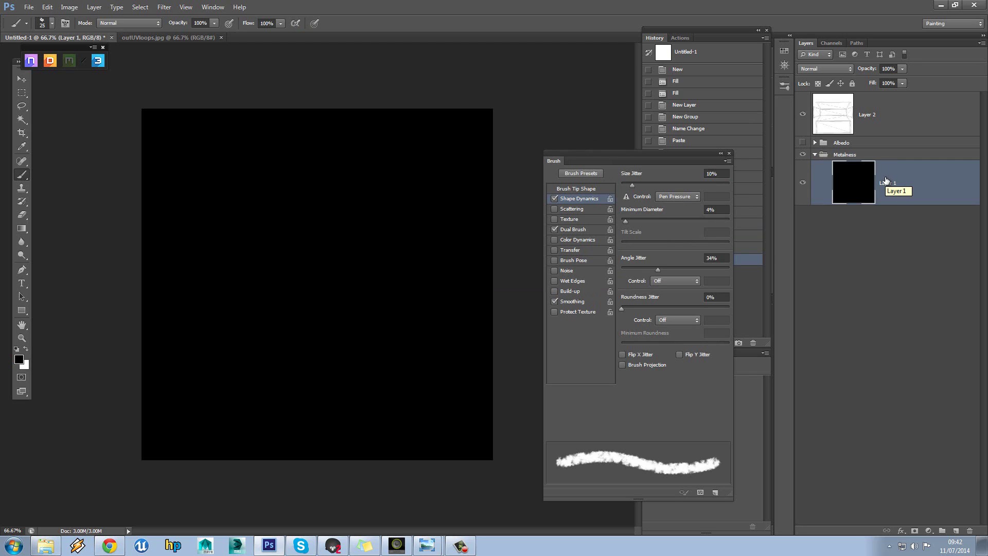
Set the UV layout layer, Layer 2, to the Lighten blend mode and invert its colours.
click(865, 109)
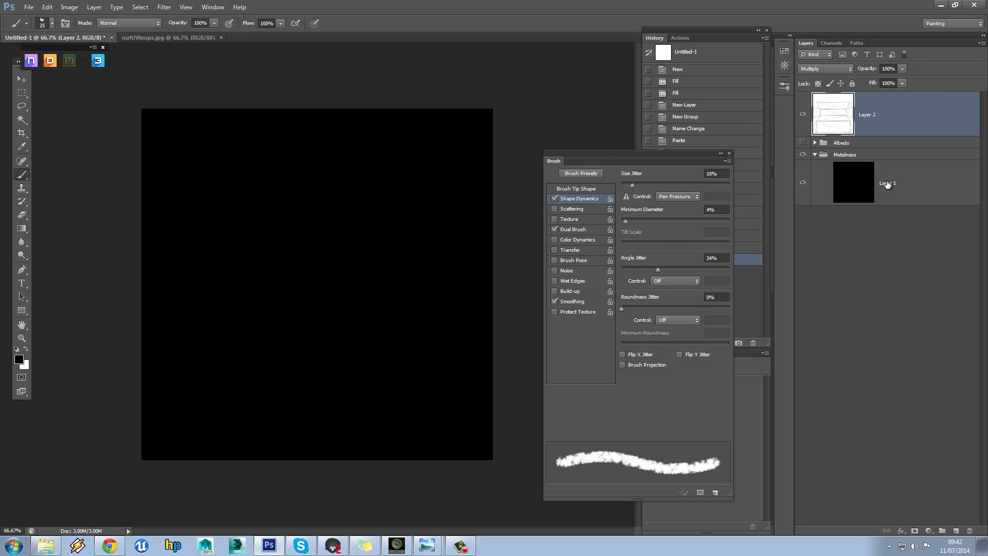
click(826, 69)
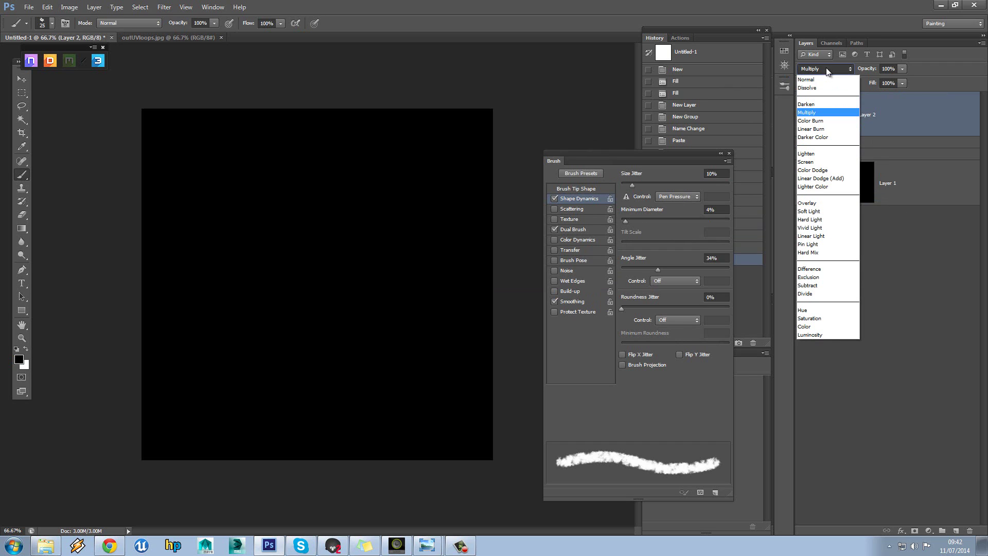
click(812, 153)
key(ctrl+i)
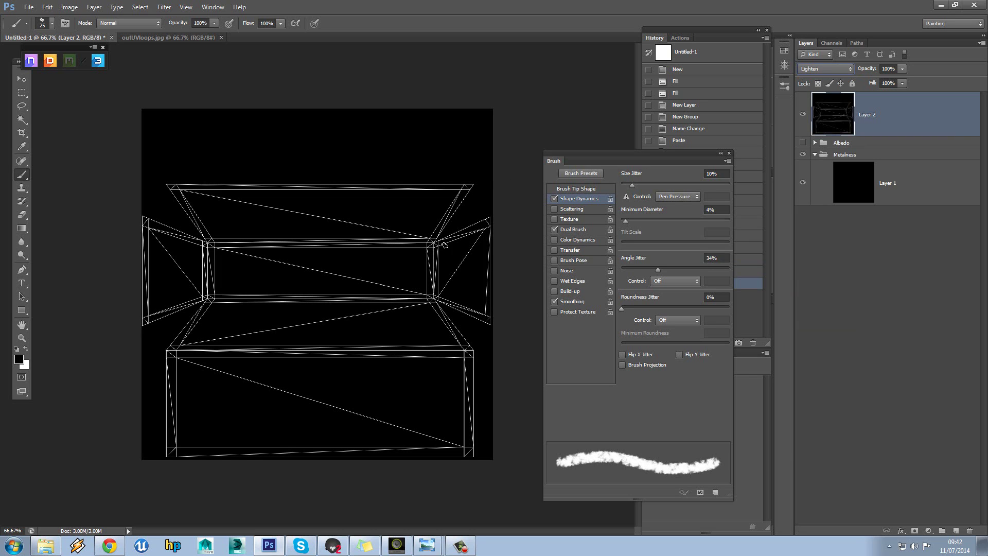
Add a new empty layer above Layer 1 in the Metalness group and make white the foreground colour.
click(899, 174)
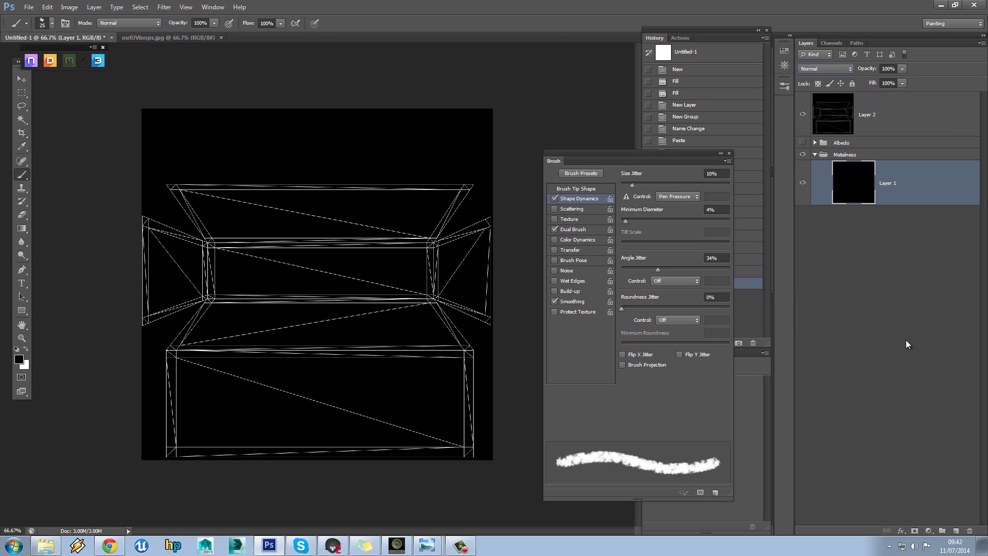
click(957, 530)
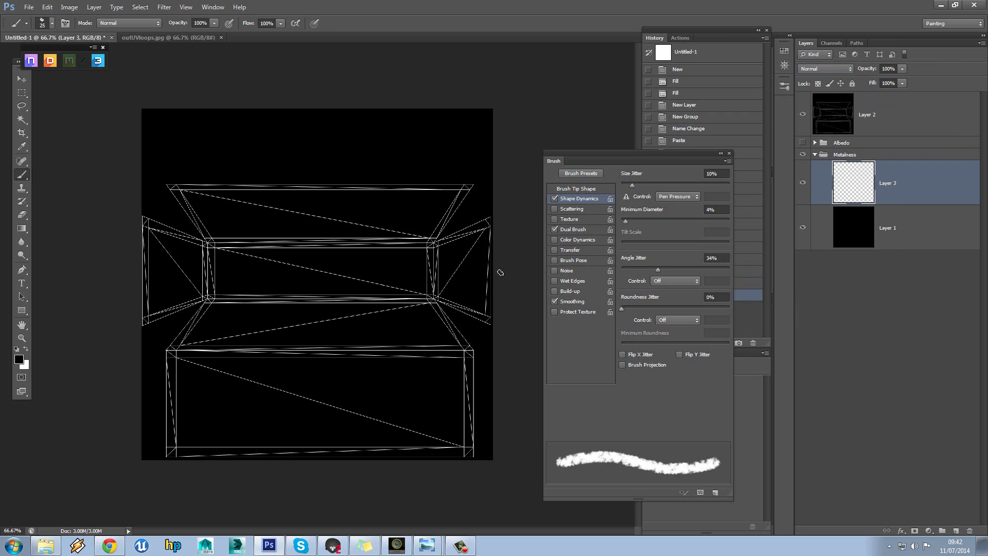
click(26, 349)
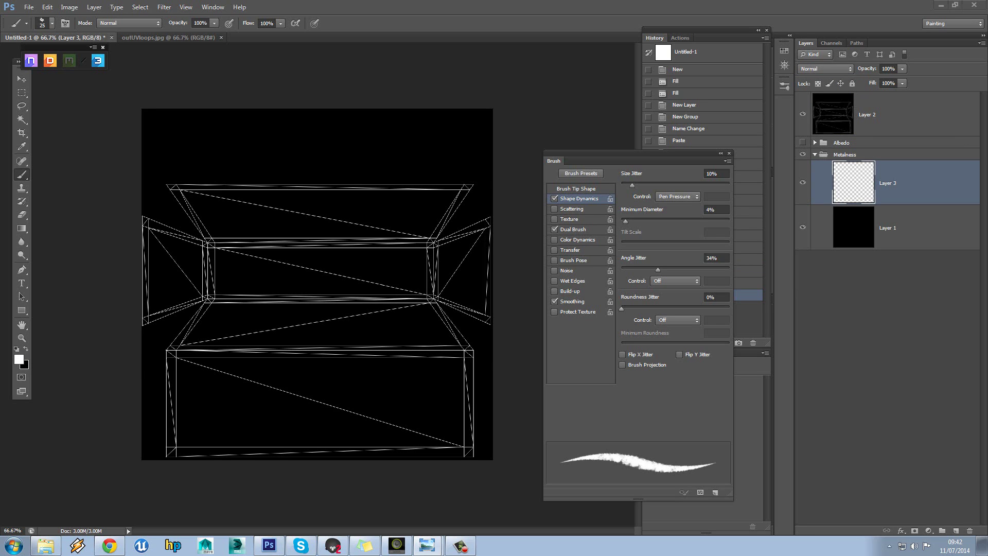
drag(0, 77, 0, 77)
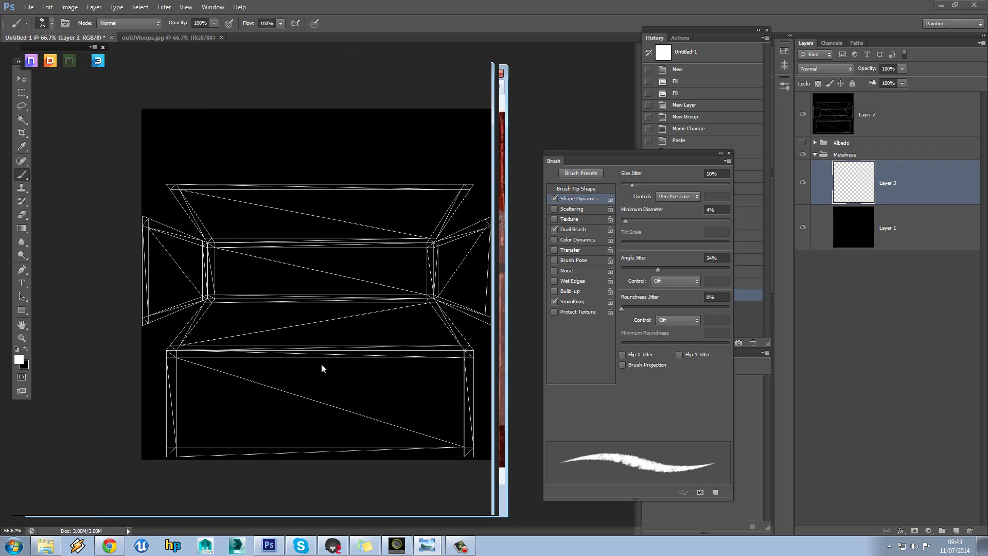
click(522, 104)
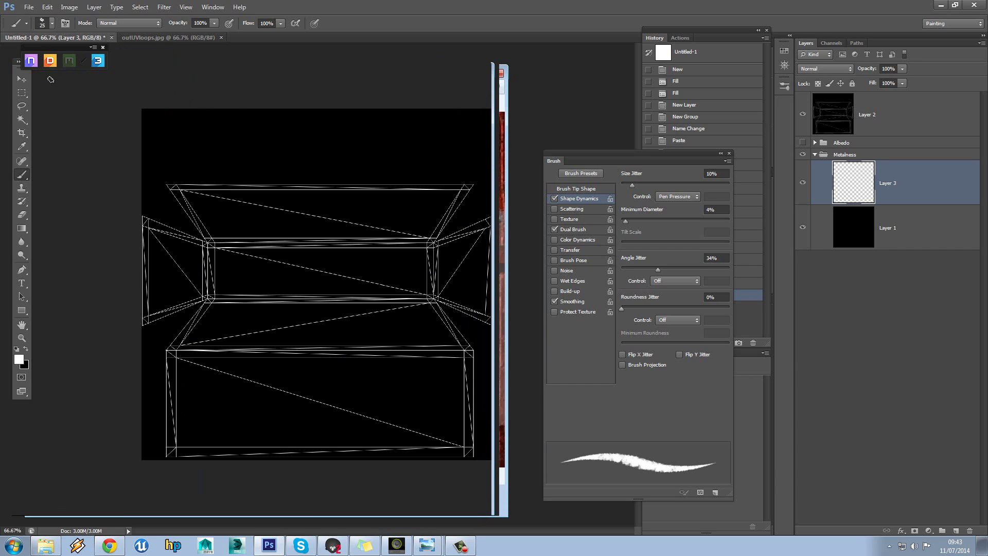
click(21, 92)
click(878, 120)
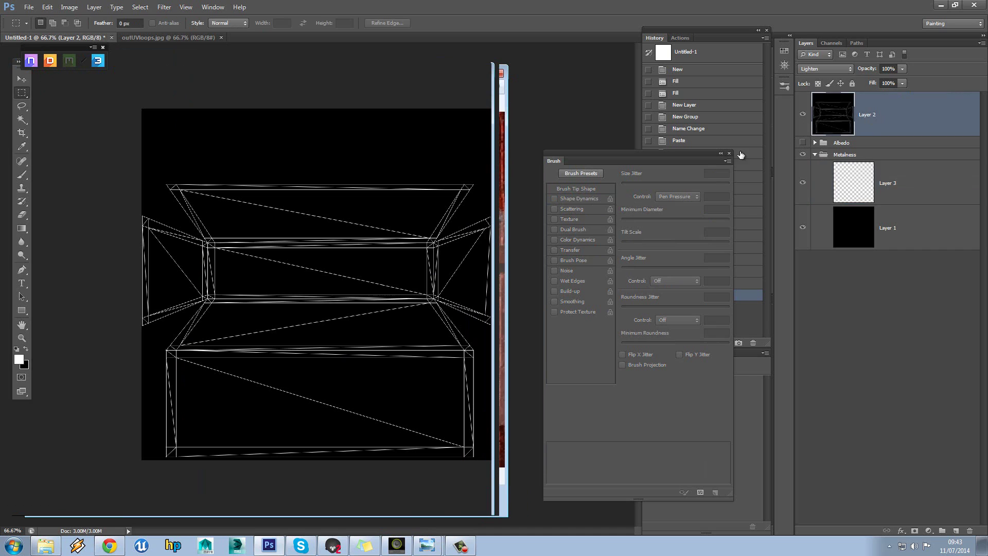
Activate the Brush tool and choose the rough 35 px brush preset.
click(24, 177)
right_click(368, 285)
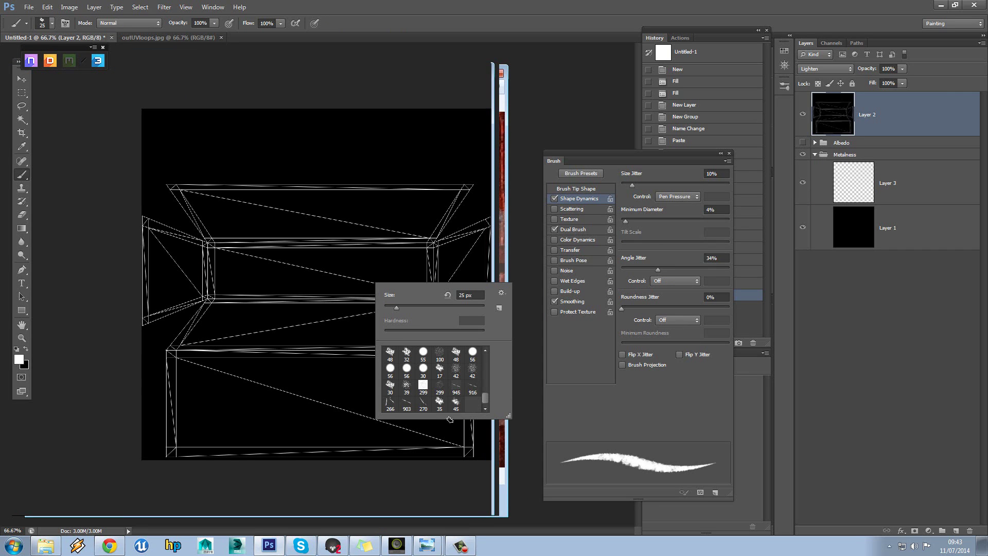
click(439, 404)
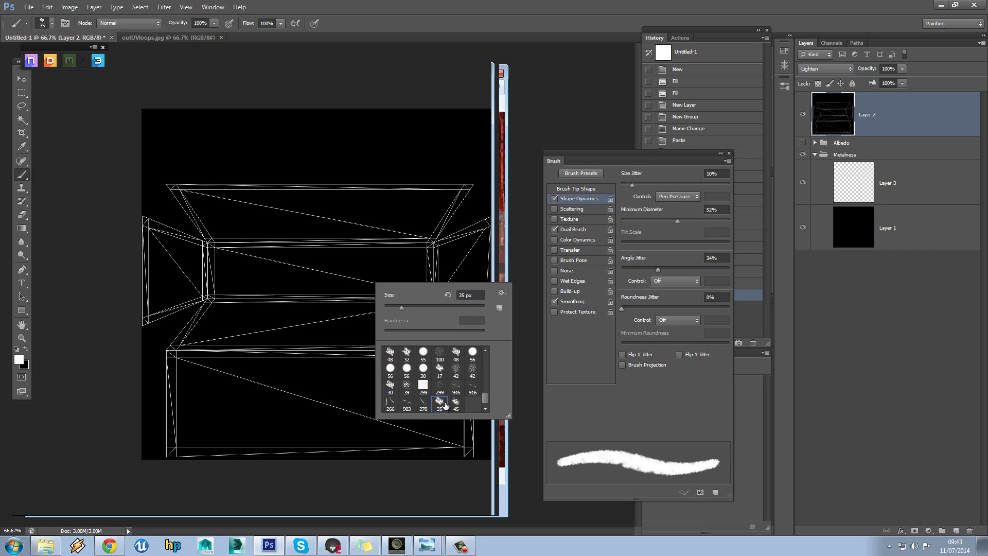
Reposition the floating Brush settings beside the canvas so the UV layout is uncovered, minimizing and restoring Photoshop to clear the leftover window image.
click(626, 156)
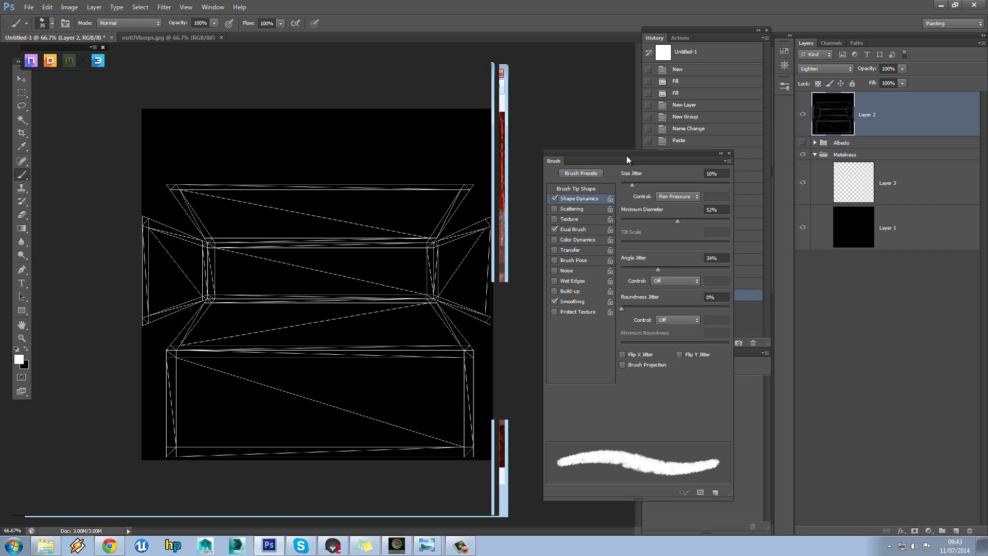
mouse_move(626, 155)
mouse_down()
mouse_move(555, 118)
mouse_move(562, 230)
mouse_move(589, 77)
mouse_move(571, 74)
mouse_up()
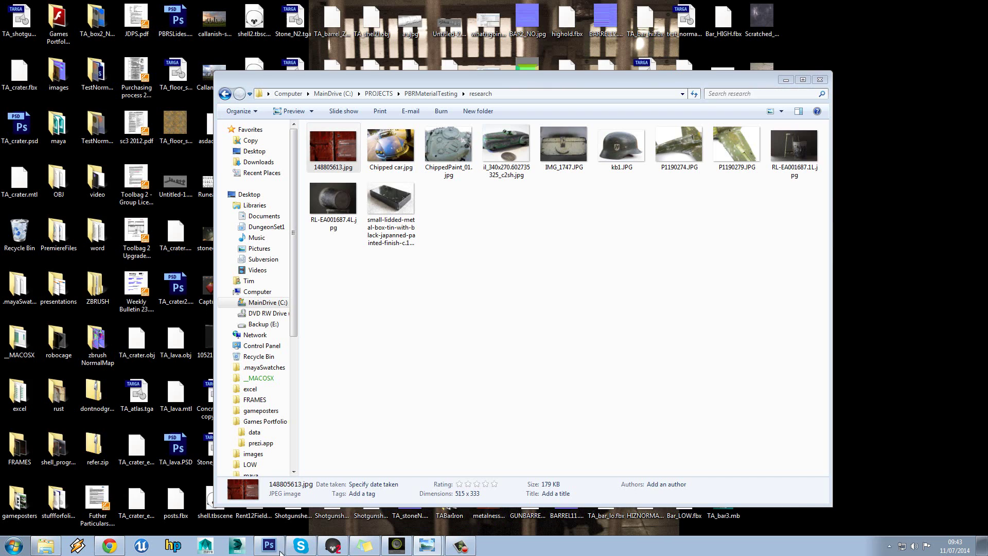
click(941, 5)
click(269, 546)
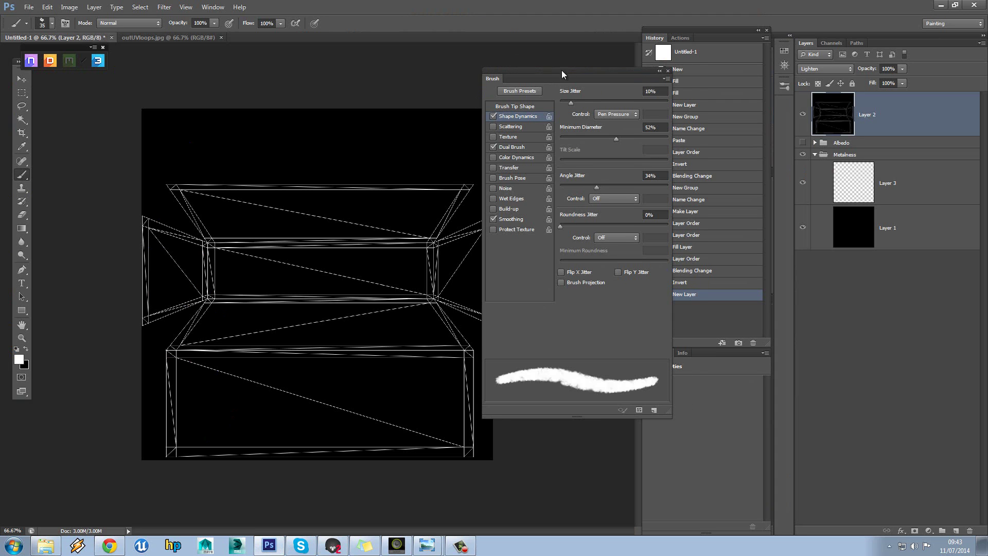
drag(561, 70, 573, 78)
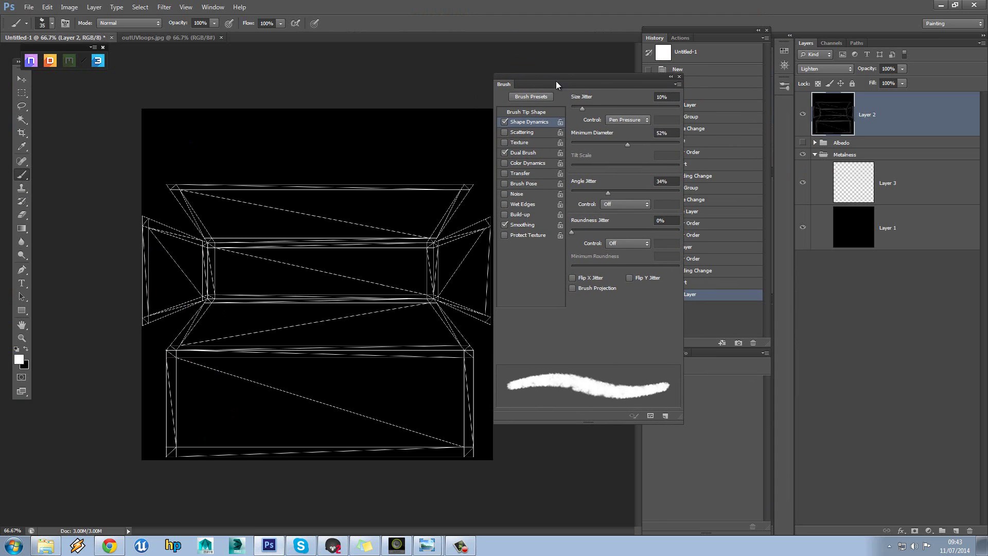
click(64, 24)
click(65, 23)
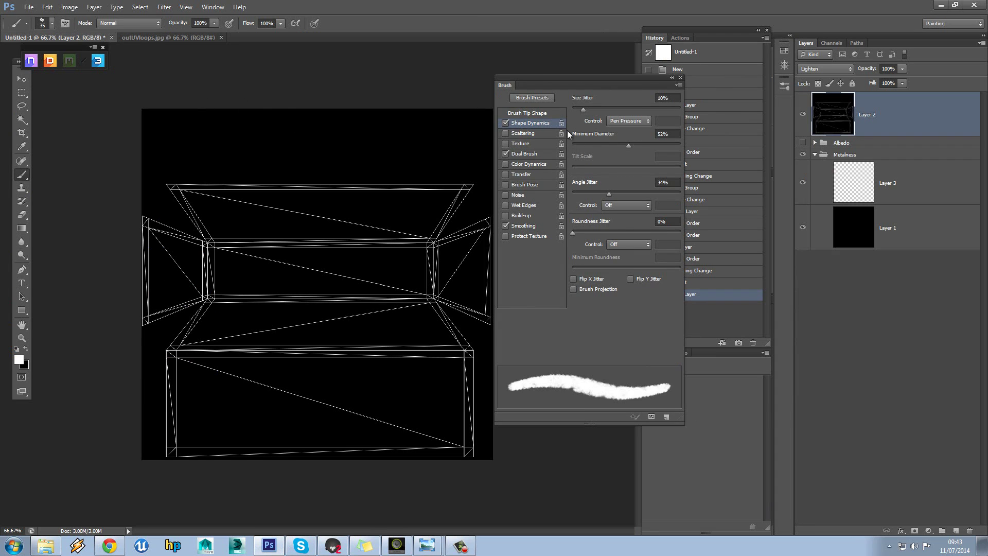
Check which tips the brush uses in its Brush Tip Shape and Dual Brush settings.
click(538, 113)
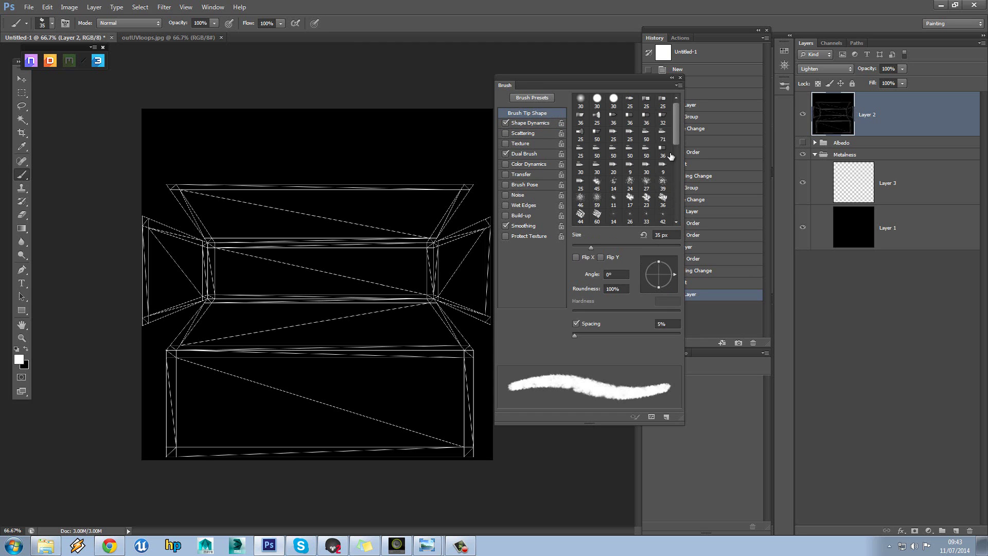
drag(675, 129, 677, 179)
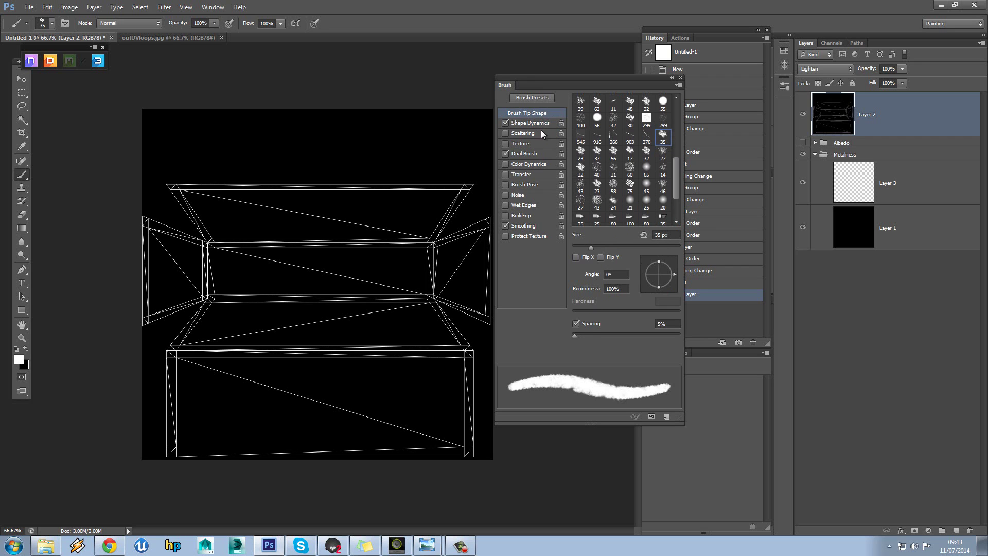
click(531, 154)
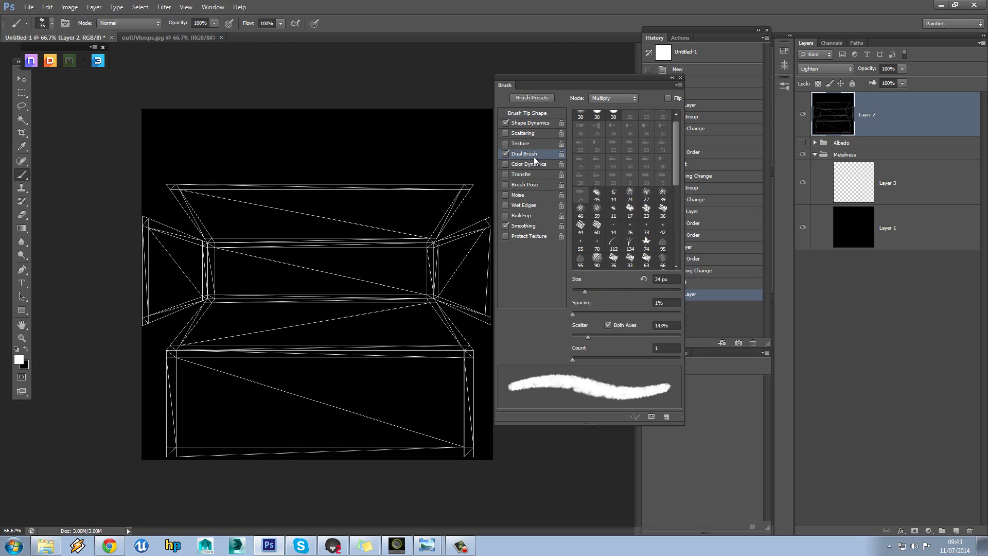
drag(678, 164, 679, 239)
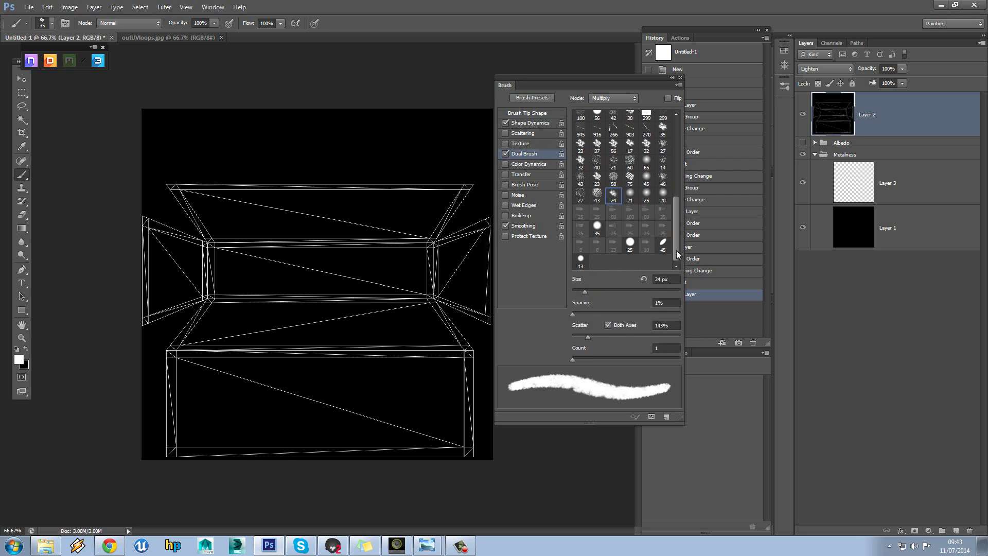
click(614, 200)
On Layer 3, paint white chipped wear around the central panel's lower-right corner and down the slanted edge, reducing the brush to 30 px.
click(910, 197)
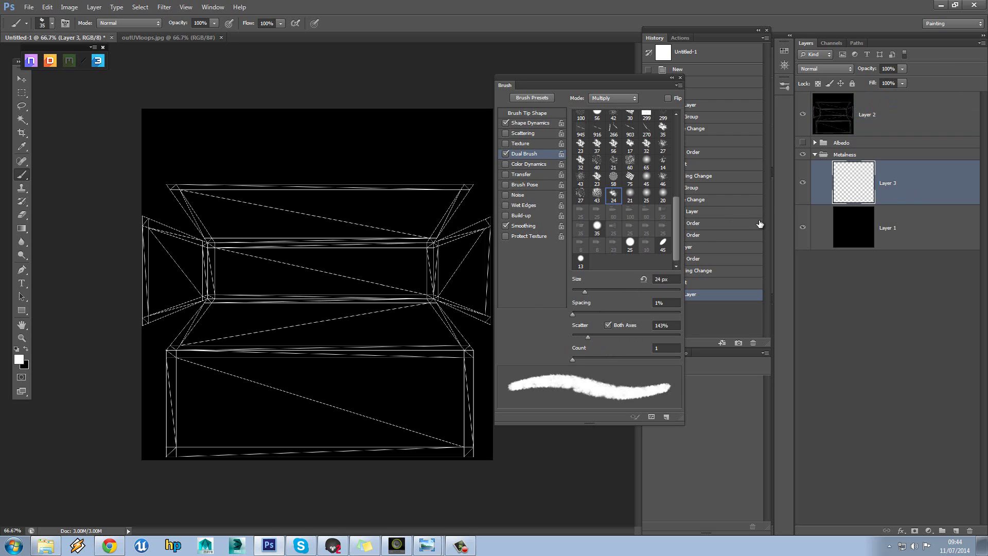
click(433, 298)
mouse_move(433, 299)
mouse_down()
mouse_move(461, 348)
mouse_move(477, 355)
mouse_up()
key(bracketleft)
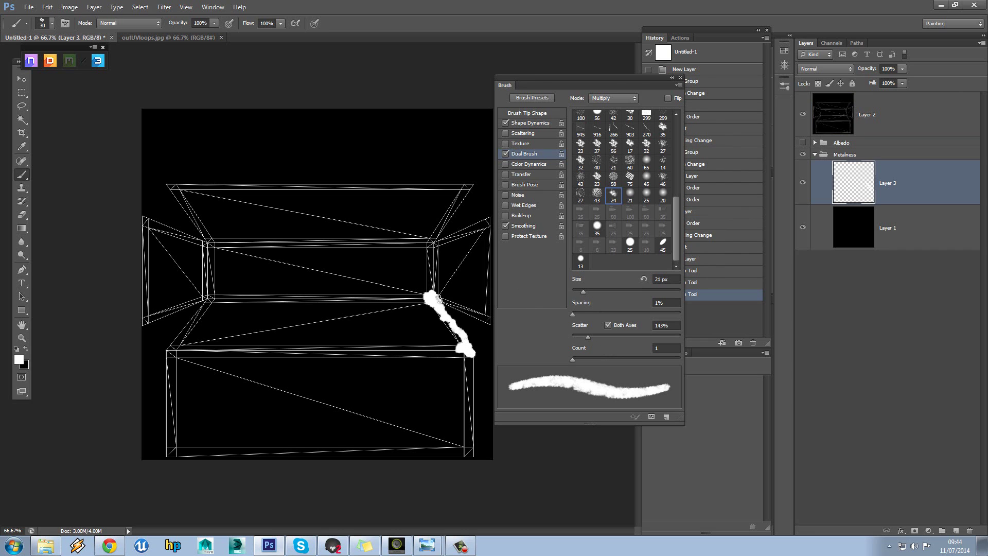
mouse_move(439, 299)
mouse_down()
mouse_move(456, 308)
mouse_move(434, 278)
mouse_move(435, 292)
mouse_move(412, 298)
mouse_move(428, 298)
mouse_up()
click(426, 297)
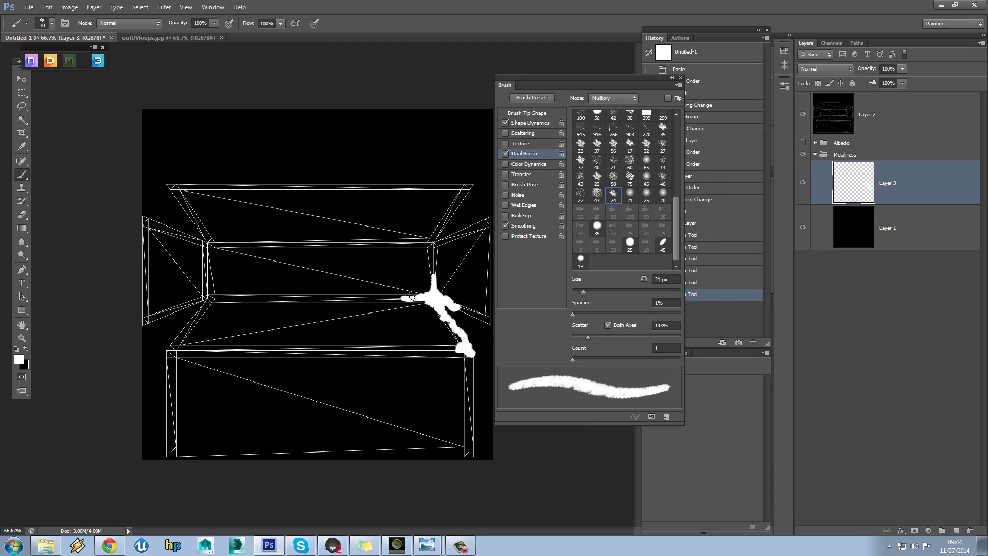
Set the brush's Minimum Diameter to 21% and paint tapering white strokes along the central panel's lower, right and upper edges.
click(534, 125)
drag(625, 148, 595, 145)
mouse_move(425, 299)
mouse_down()
mouse_move(359, 307)
mouse_move(366, 299)
mouse_up()
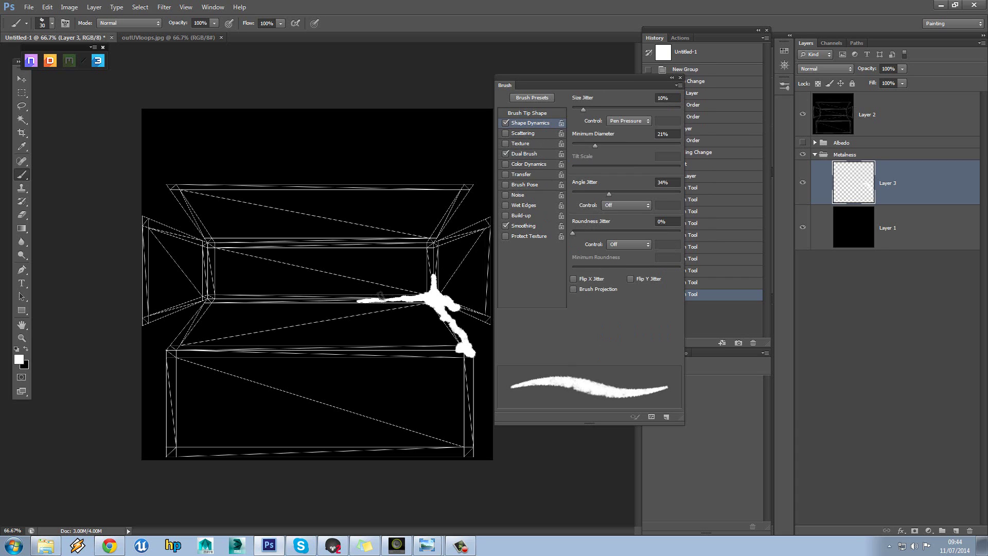
mouse_move(432, 274)
mouse_down()
mouse_move(433, 286)
mouse_move(432, 242)
mouse_move(359, 244)
mouse_up()
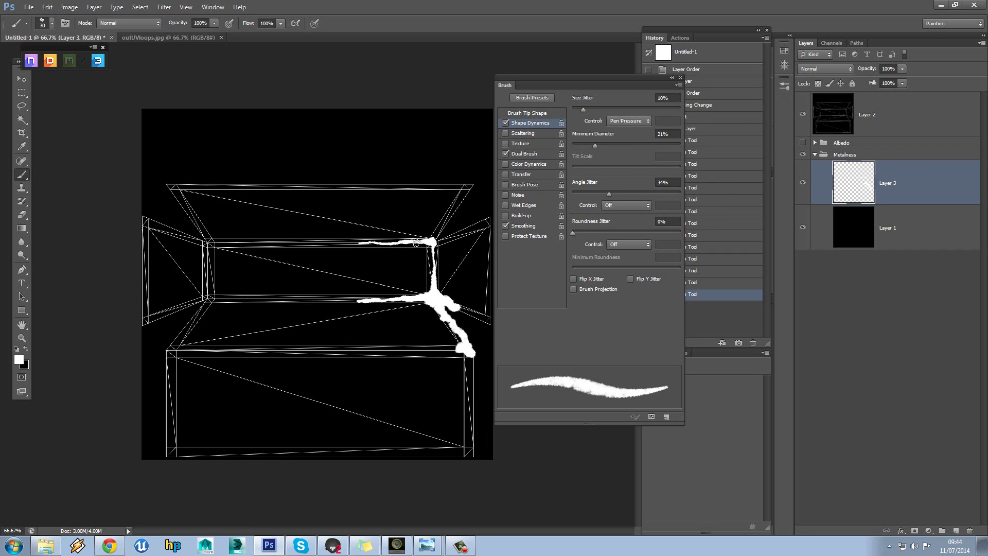
Paint white wear along the upper-right slanted edge, around the right flap, and inward along the top and lower horizontal edges.
mouse_move(433, 241)
mouse_down()
mouse_move(432, 253)
mouse_move(431, 238)
mouse_move(436, 245)
mouse_move(466, 193)
mouse_move(444, 224)
mouse_move(455, 213)
mouse_up()
mouse_move(435, 252)
mouse_down()
mouse_move(435, 268)
mouse_move(441, 242)
mouse_move(487, 219)
mouse_move(474, 225)
mouse_move(489, 222)
mouse_move(484, 324)
mouse_move(488, 312)
mouse_move(462, 308)
mouse_move(484, 316)
mouse_up()
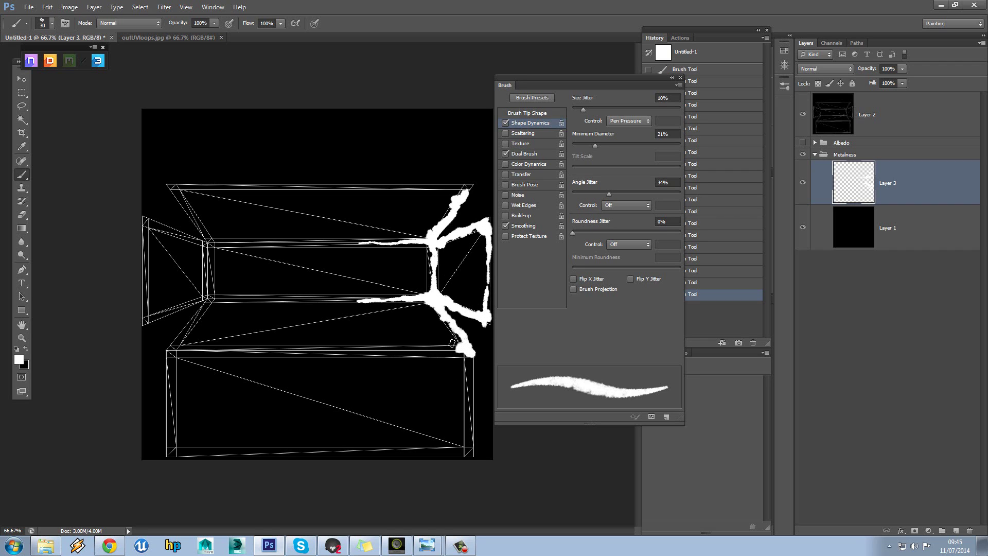
mouse_move(469, 351)
mouse_down()
mouse_move(420, 349)
mouse_move(470, 351)
mouse_move(400, 350)
mouse_up()
mouse_move(463, 192)
mouse_down()
mouse_move(471, 186)
mouse_move(385, 191)
mouse_up()
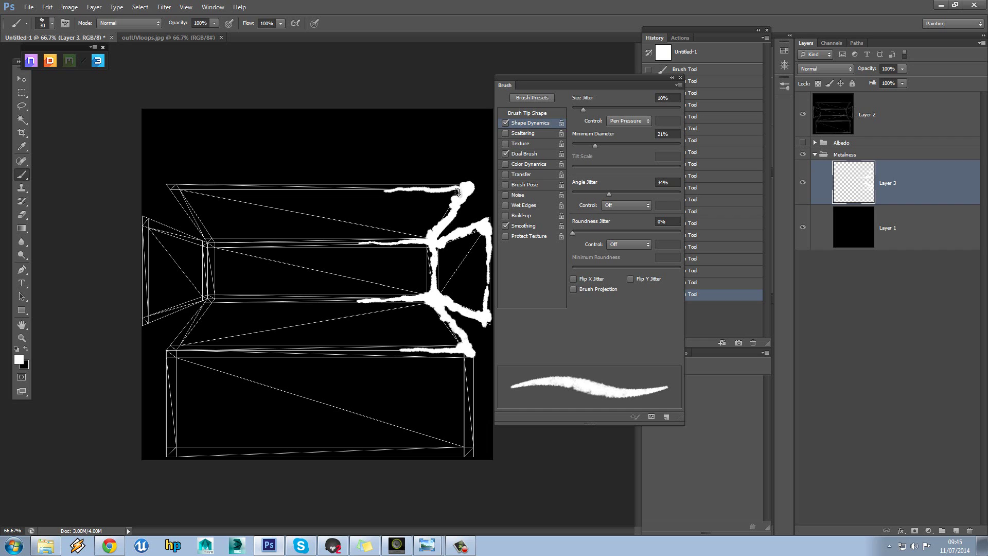
Extend the white wear farther inward along the top edge and both central panel edges, and check it by toggling the UV layout's visibility.
drag(460, 188, 357, 190)
drag(361, 244, 345, 243)
drag(358, 299, 344, 300)
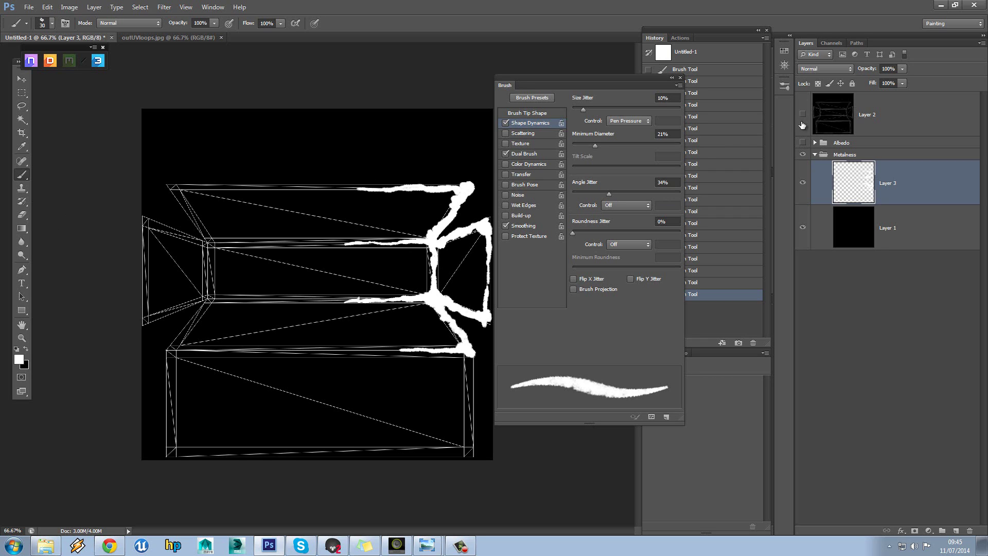
click(802, 123)
click(803, 119)
Add a layer mask to Layer 3 and dab black on it beside the central panel's upper-right corner.
click(914, 530)
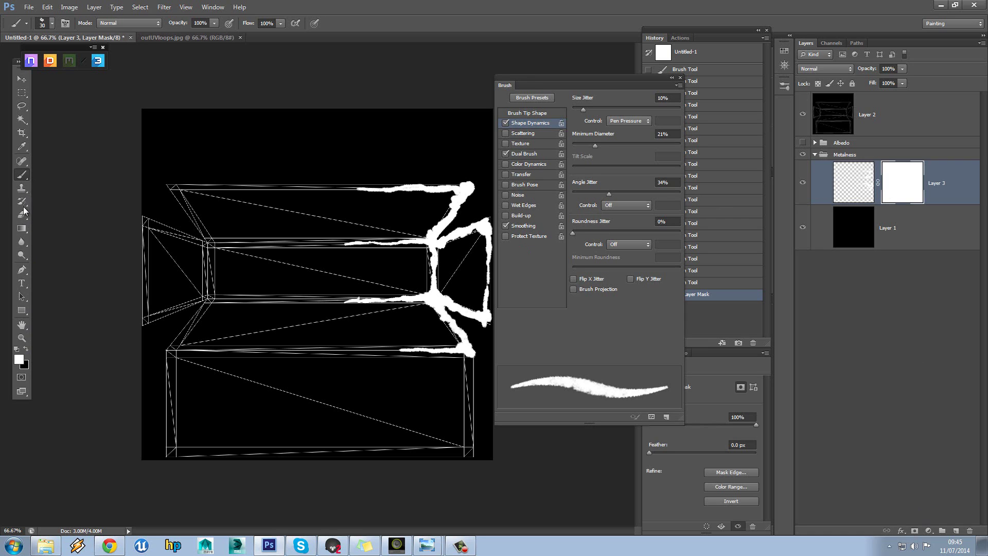
click(26, 349)
click(446, 245)
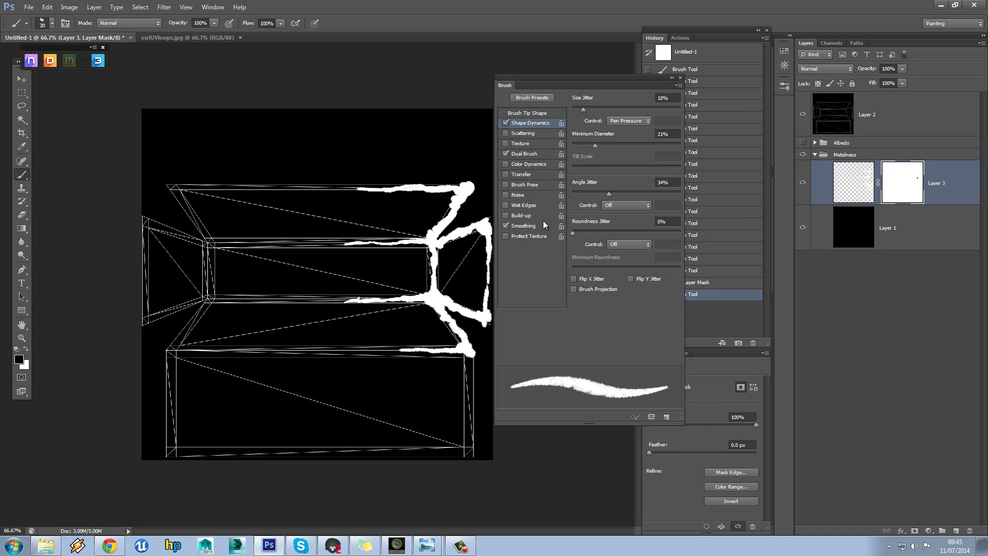
Hide the UV layout, enlarge the brush to 45 px, and paint black on Layer 3's mask to thin the wear around the right flap's inner edges.
click(803, 114)
click(446, 251)
click(455, 253)
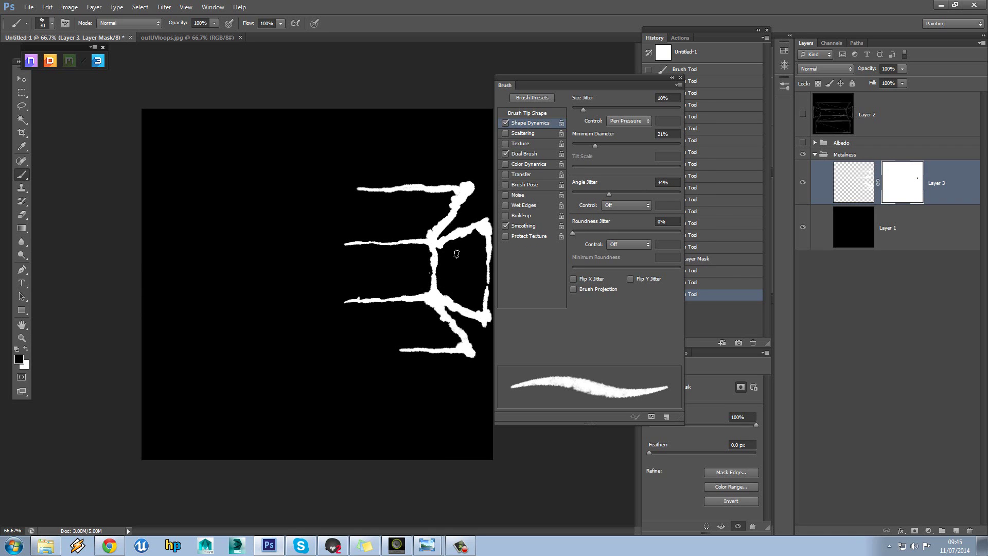
key(bracketright)
key(bracketright)
key(bracketright)
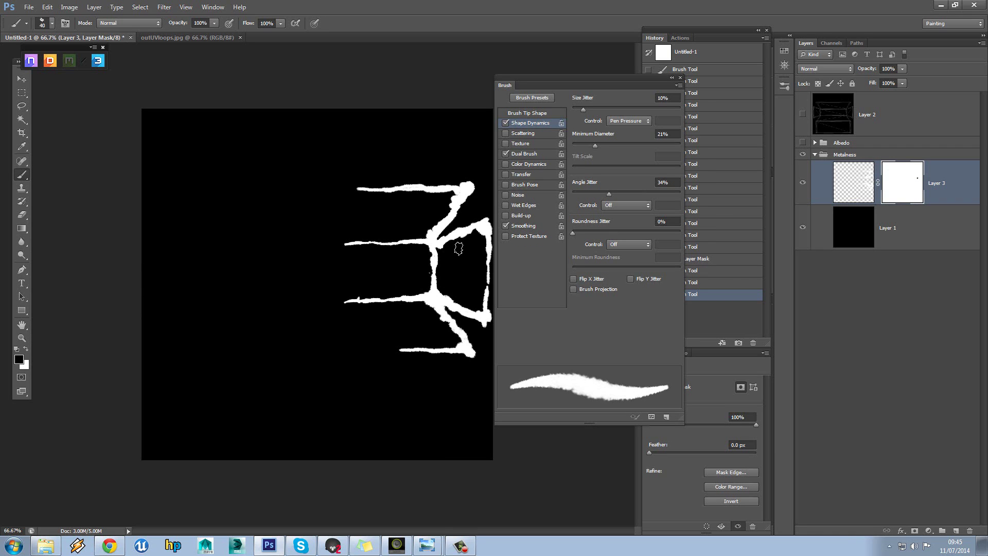
mouse_move(465, 239)
mouse_down()
mouse_move(455, 246)
mouse_move(469, 222)
mouse_move(485, 263)
mouse_move(482, 309)
mouse_move(471, 310)
mouse_up()
drag(472, 309, 453, 304)
drag(456, 303, 465, 303)
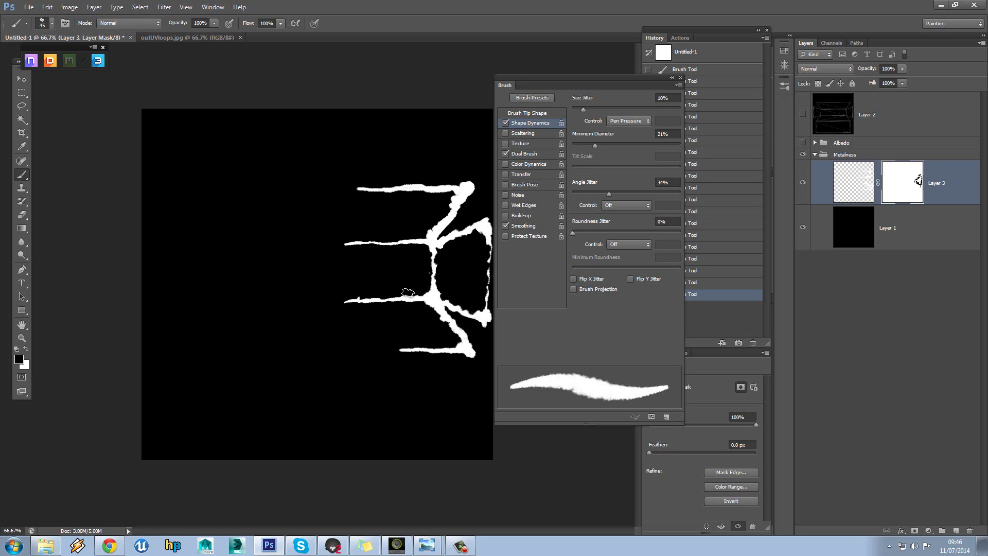
Paint black on Layer 3's mask to thin and roughen the inner ends of the wear along the central panel's upper and lower edges.
drag(368, 290, 386, 295)
mouse_move(362, 253)
mouse_down()
mouse_move(348, 250)
mouse_move(365, 259)
mouse_up()
drag(386, 199, 358, 199)
mouse_move(363, 235)
mouse_down()
mouse_move(354, 236)
mouse_move(375, 239)
mouse_up()
mouse_move(348, 307)
mouse_down()
mouse_move(361, 308)
mouse_move(359, 291)
mouse_up()
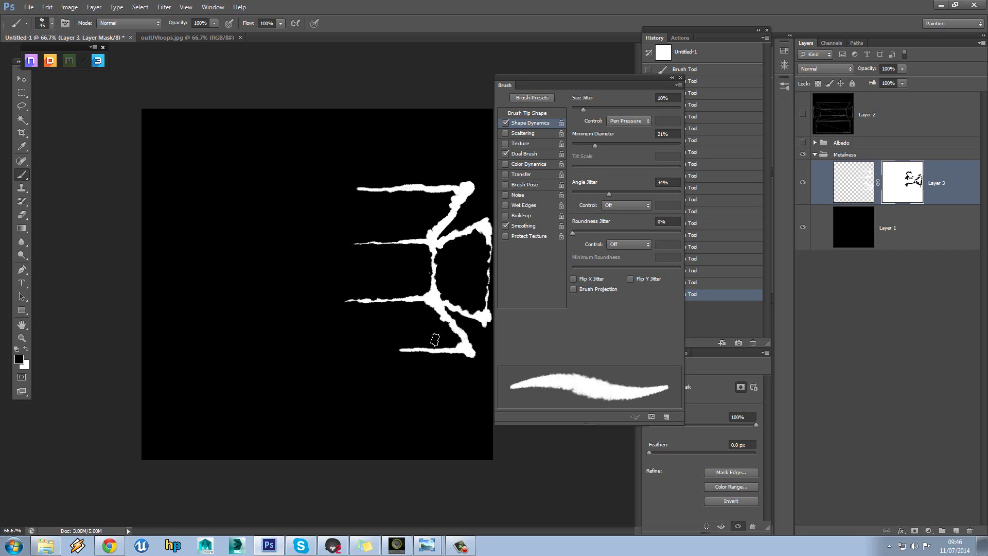
mouse_move(443, 357)
mouse_down()
mouse_move(426, 358)
mouse_move(417, 343)
mouse_move(428, 338)
mouse_move(435, 343)
mouse_move(404, 344)
mouse_move(414, 346)
mouse_up()
key(ctrl+alt+z)
key(ctrl+alt+z)
key(ctrl+alt+z)
key(ctrl+alt+z)
Mask irregular notches into the lowest horizontal wear line and the lower-right slanted edge, and check them by toggling the UV layout.
drag(415, 346, 435, 349)
drag(427, 358, 408, 356)
drag(472, 345, 461, 324)
click(803, 114)
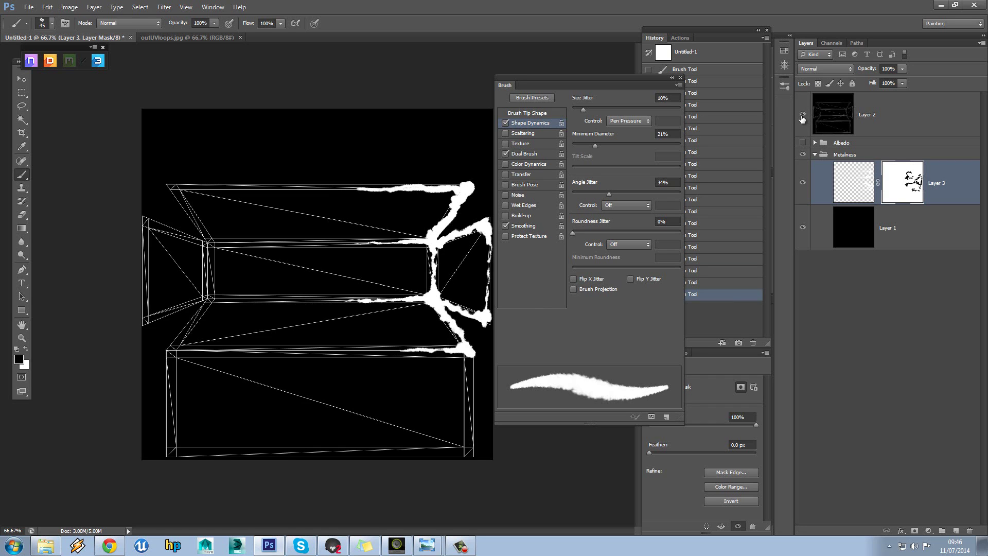
click(802, 115)
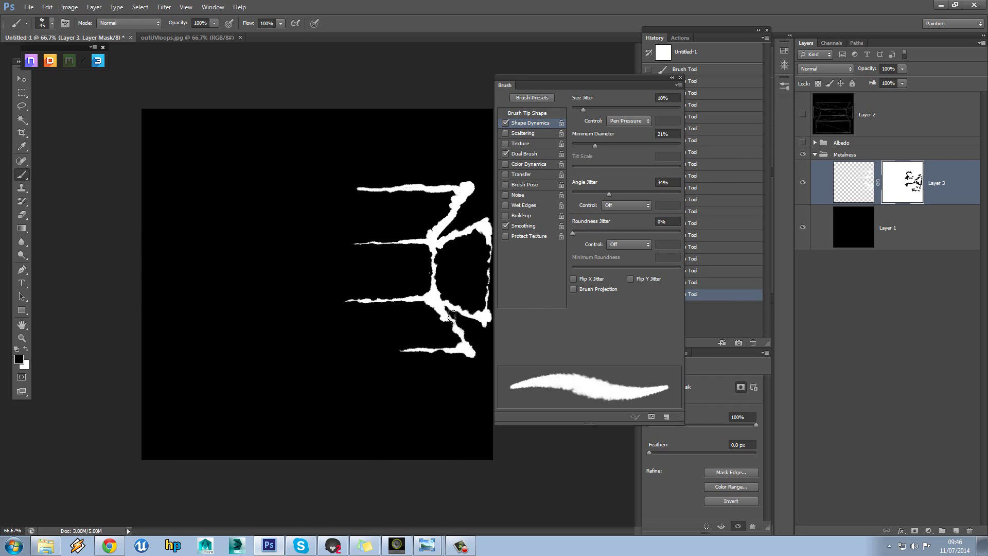
Reduce the brush to 35 px, mask away parts of the wear along the right flap's upper edge, and show the UV layout.
key(bracketleft)
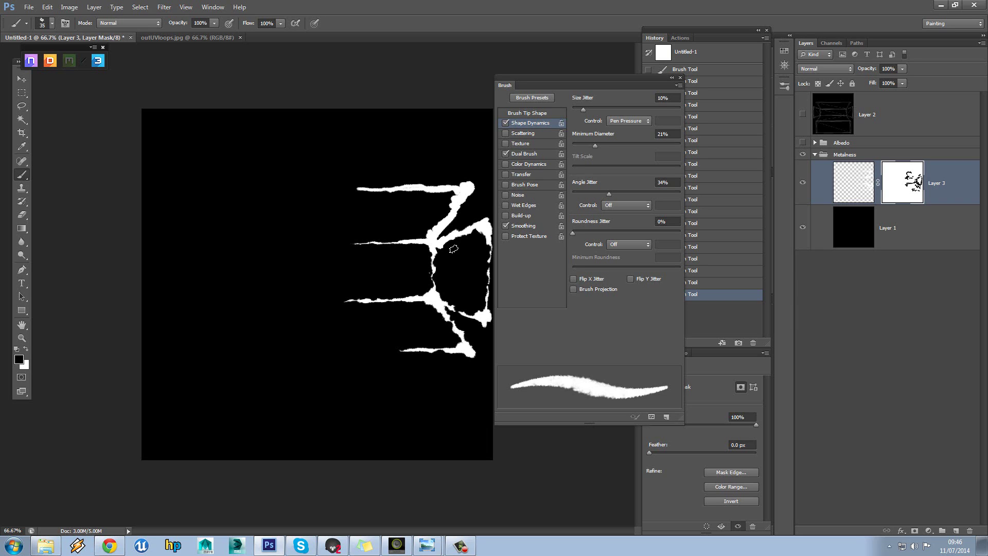
drag(449, 234, 489, 225)
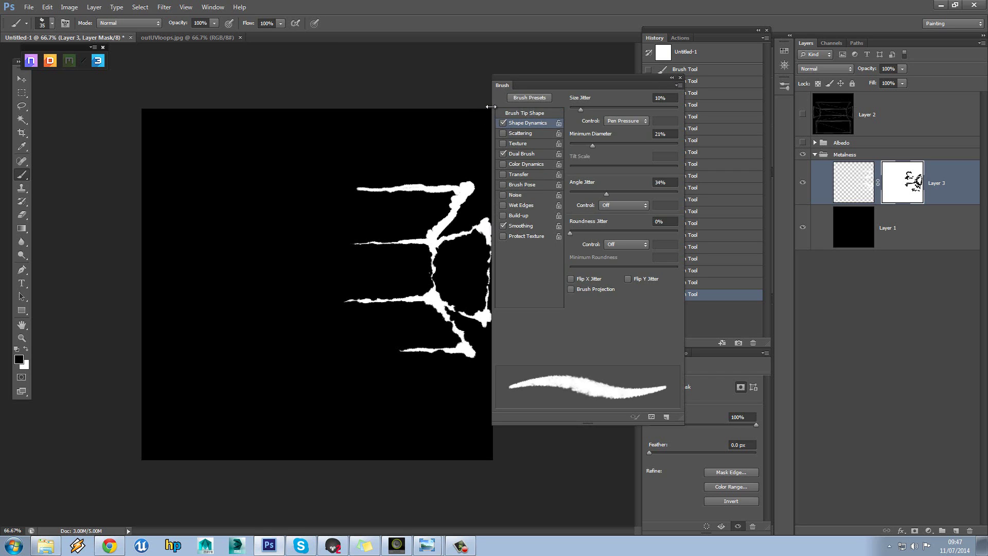
drag(491, 105, 518, 103)
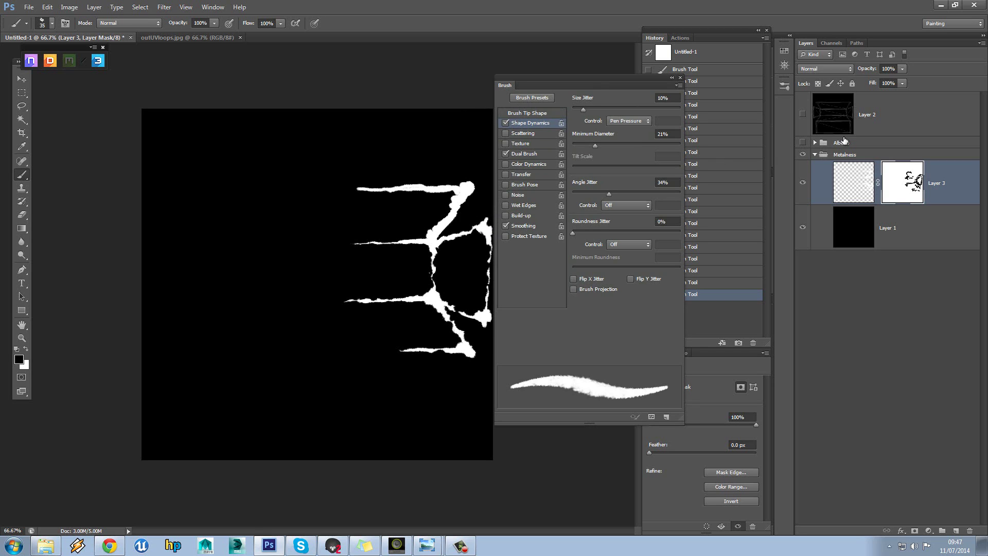
click(803, 114)
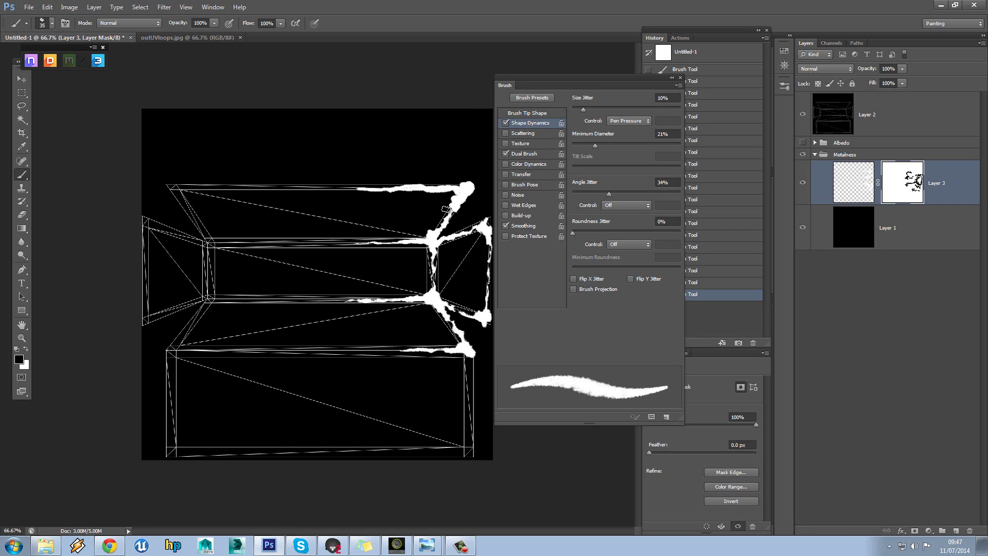
Paint white on the mask to restore the wear on the upper-right slanted edge, and check it by toggling the UV layout.
click(26, 349)
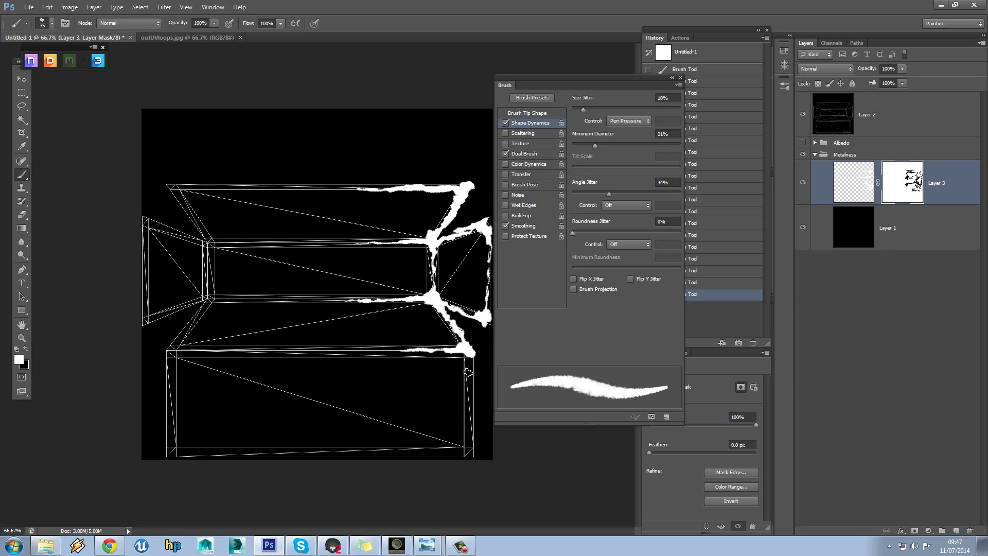
click(803, 115)
click(803, 114)
click(803, 114)
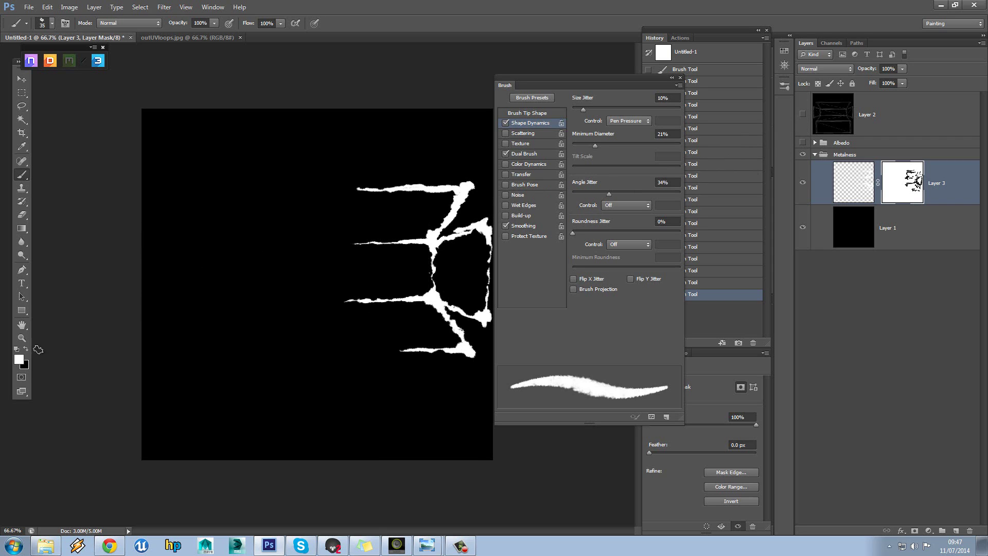
Paint black on Layer 3's mask along the top horizontal wear line to make its edge irregular, and return the foreground colour to white.
key(x)
drag(426, 181, 398, 186)
key(x)
Disable and re-enable Layer 3's mask to compare the wear with and without the masking.
click(850, 195)
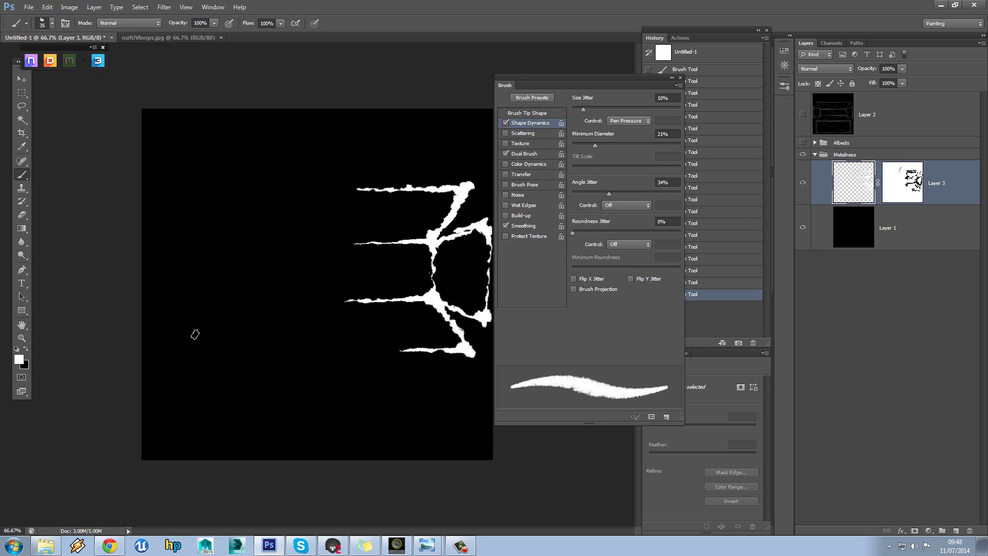
click(903, 183)
click(26, 350)
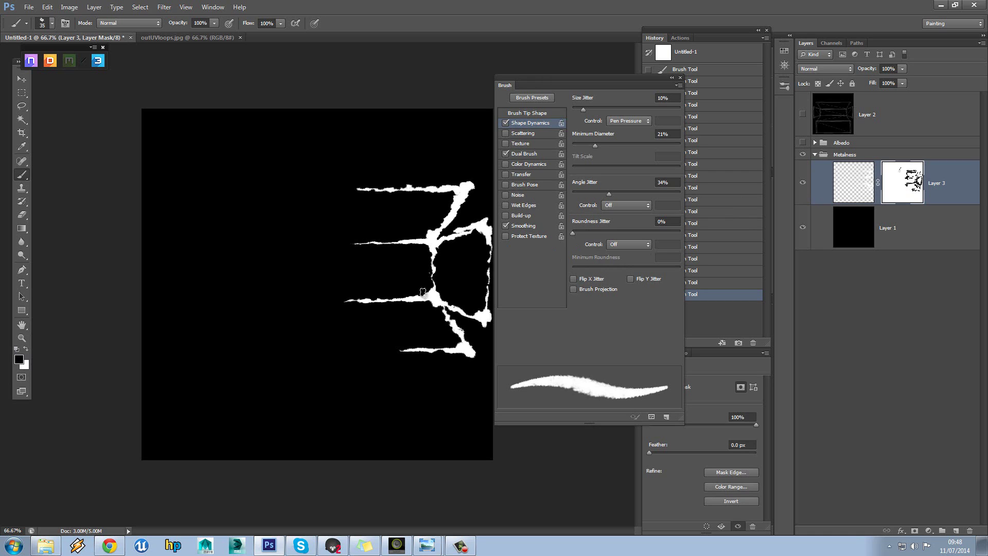
shift+click(910, 187)
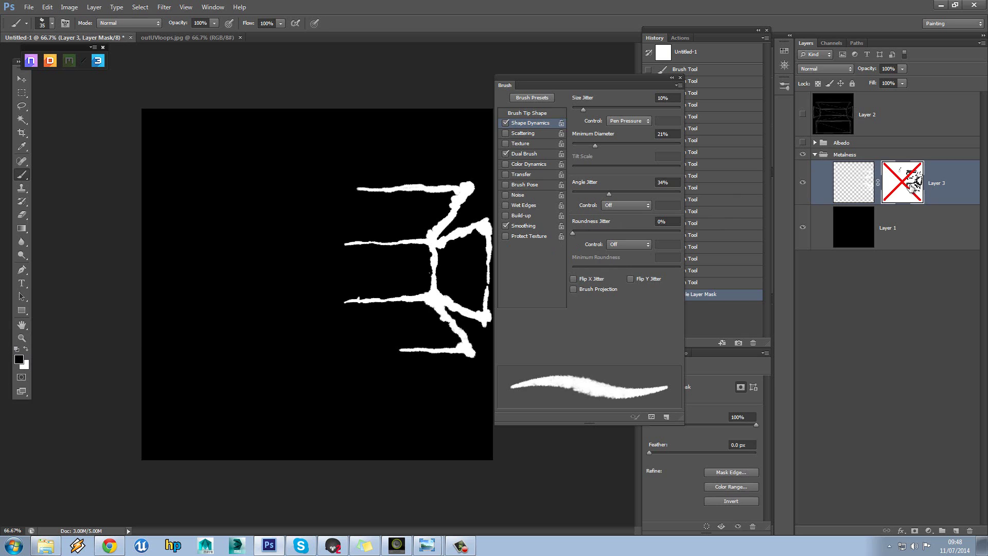
shift+click(914, 186)
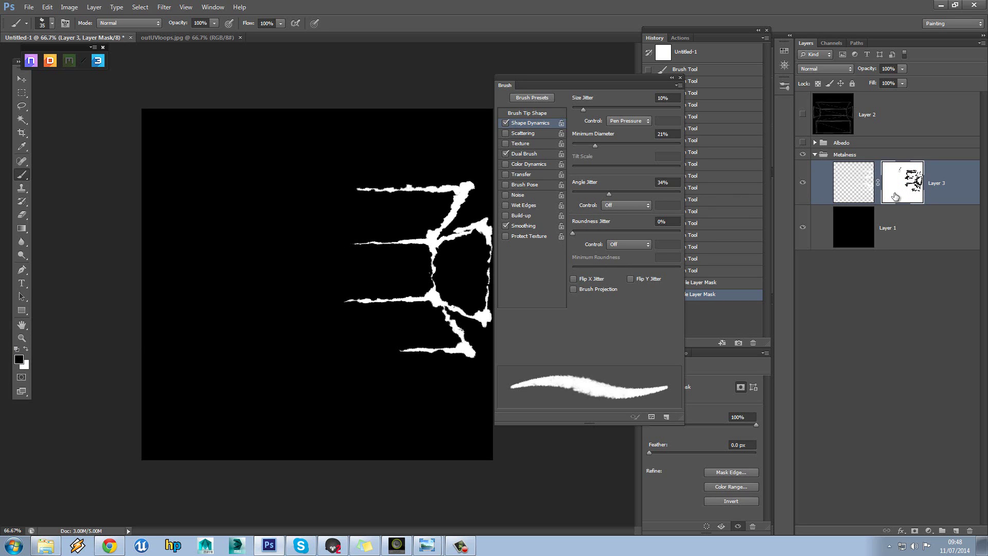
shift+click(900, 192)
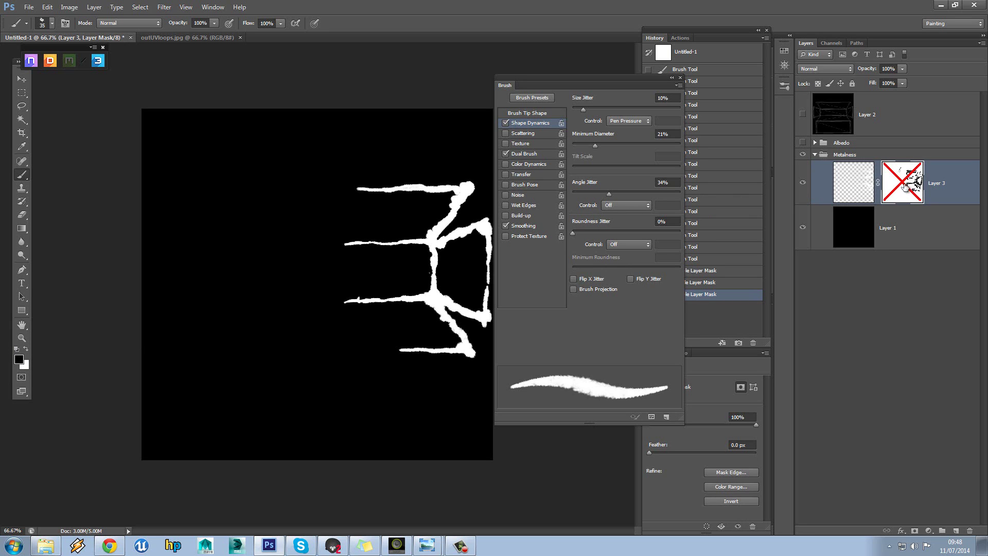
shift+click(905, 187)
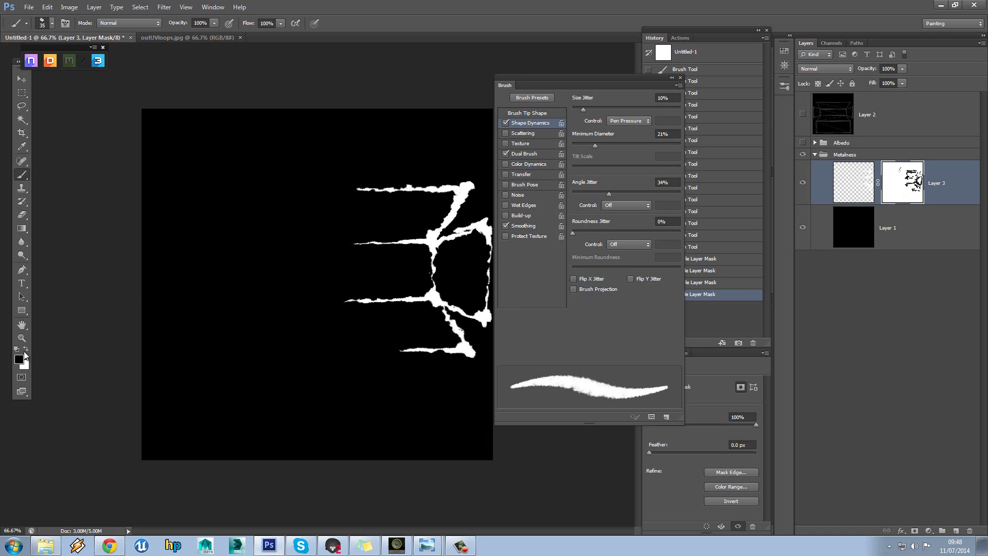
Create a new layer above Layer 3 with white as the foreground colour, and undo a test dab inside the central panel.
click(26, 350)
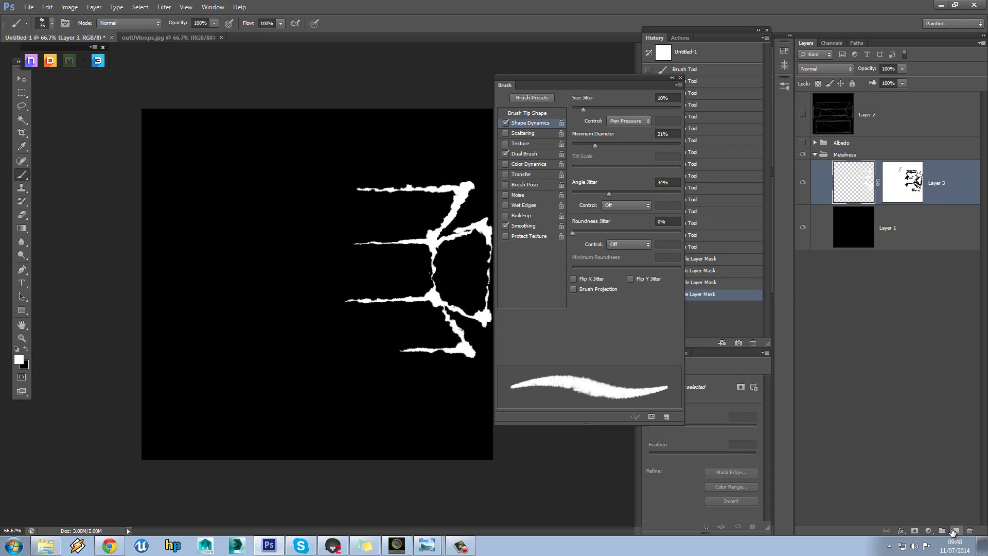
click(956, 530)
click(400, 269)
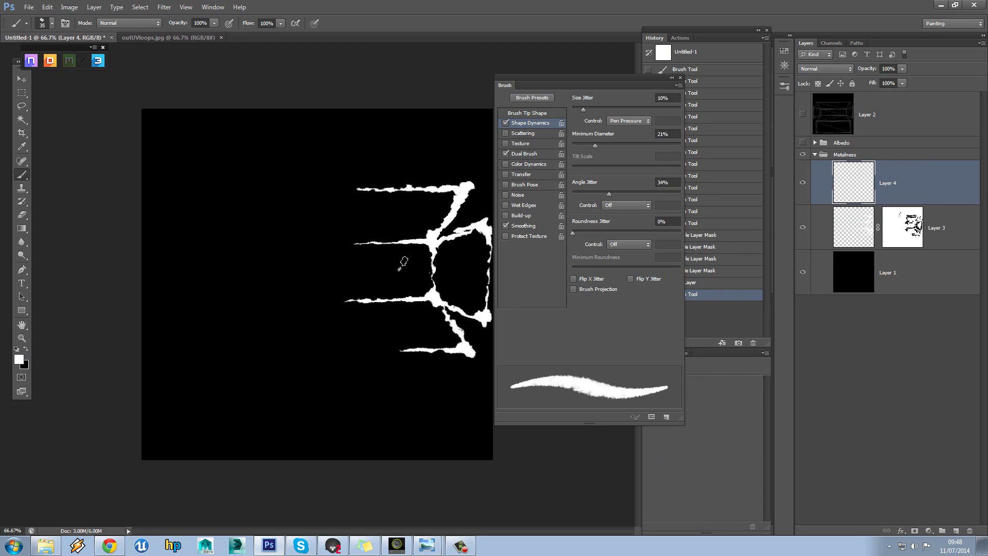
key(ctrl+alt+z)
key(ctrl+alt+z)
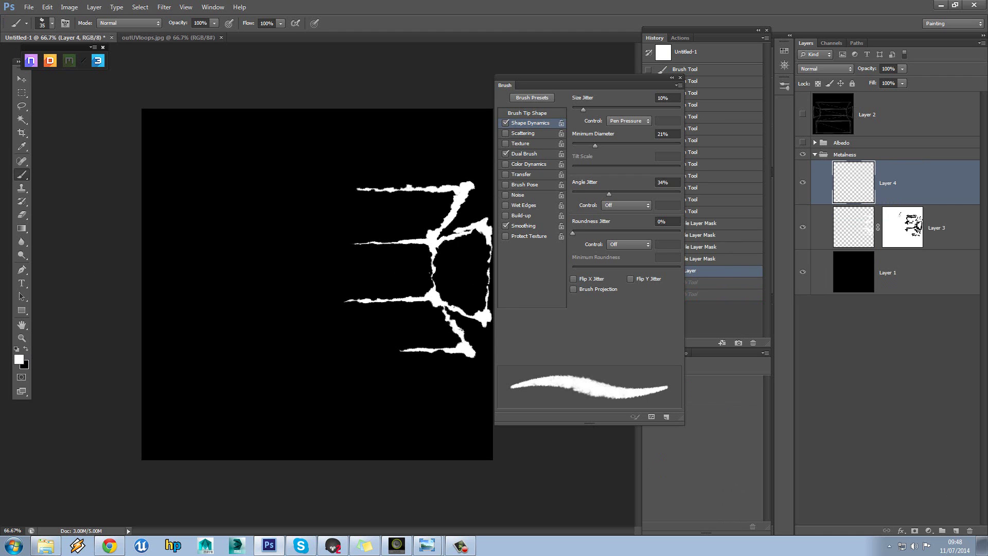
Consult the red chipped-paint reference photo in Windows Photo Viewer, and dab small white chips on Layer 4 around the central panel's lower-right corner.
drag(0, 106, 586, 105)
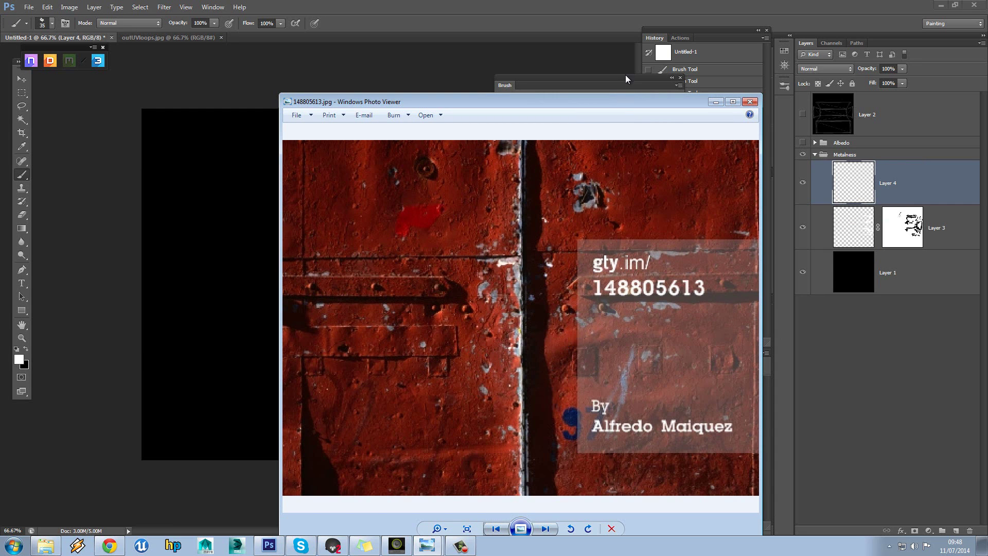
drag(621, 103, 0, 108)
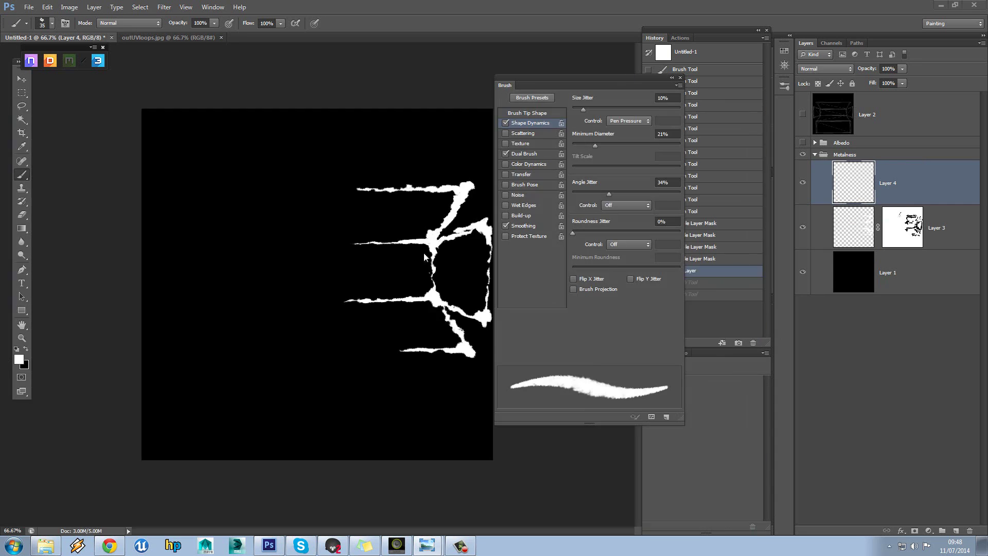
click(443, 282)
click(446, 293)
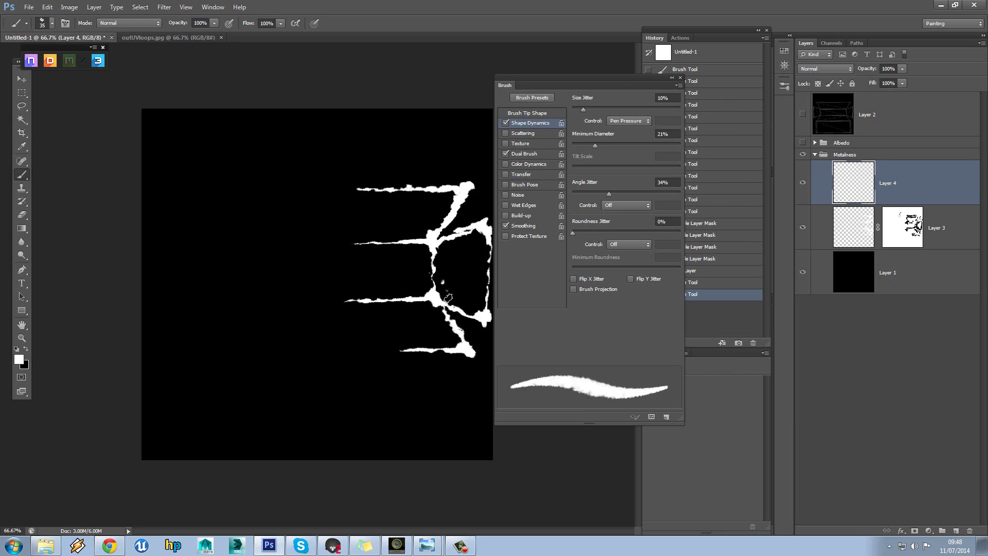
click(430, 291)
click(428, 290)
click(426, 276)
click(418, 292)
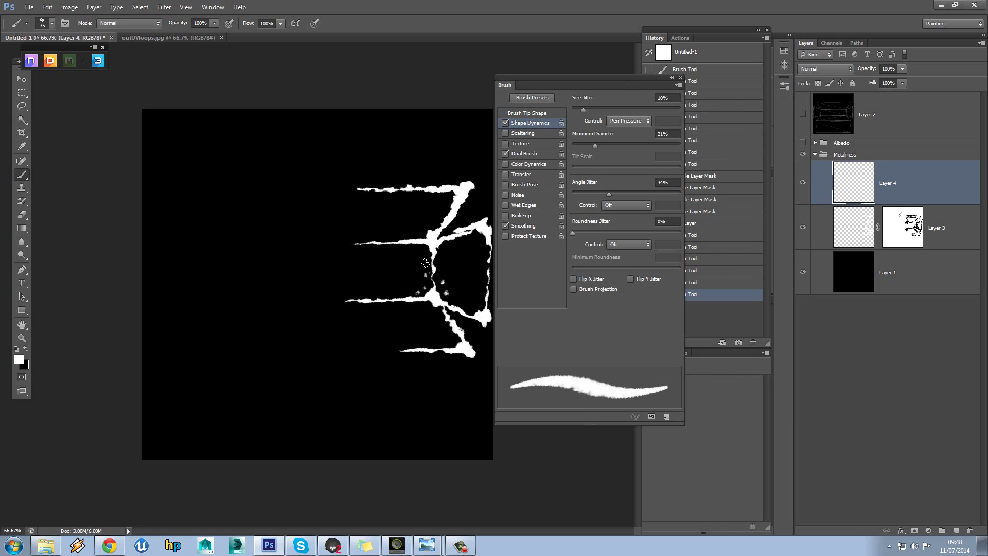
Dab small white chips around the central panel's upper-right corner and up along the upper-right slanted edge.
click(421, 250)
click(427, 235)
click(424, 226)
click(421, 221)
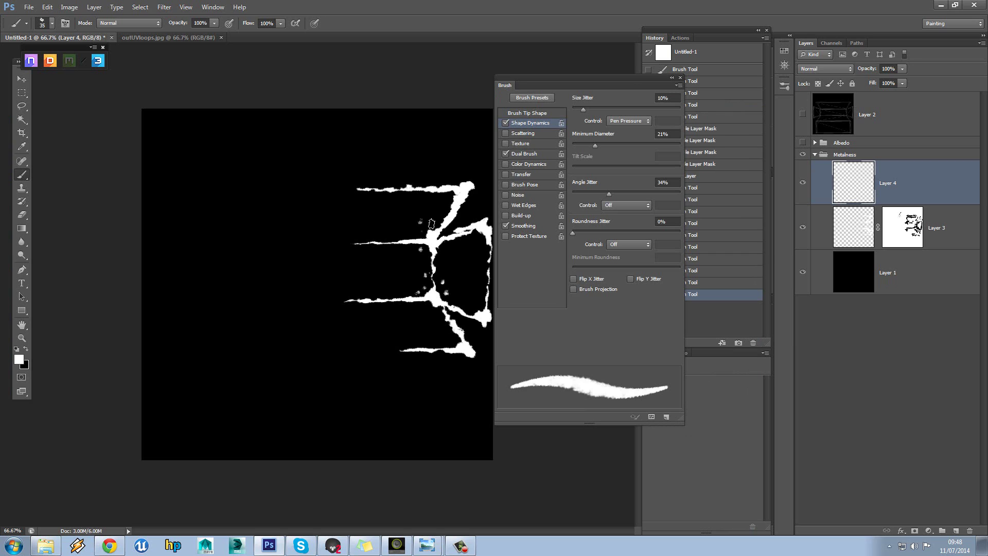
click(438, 216)
click(432, 227)
click(422, 234)
click(446, 207)
click(447, 196)
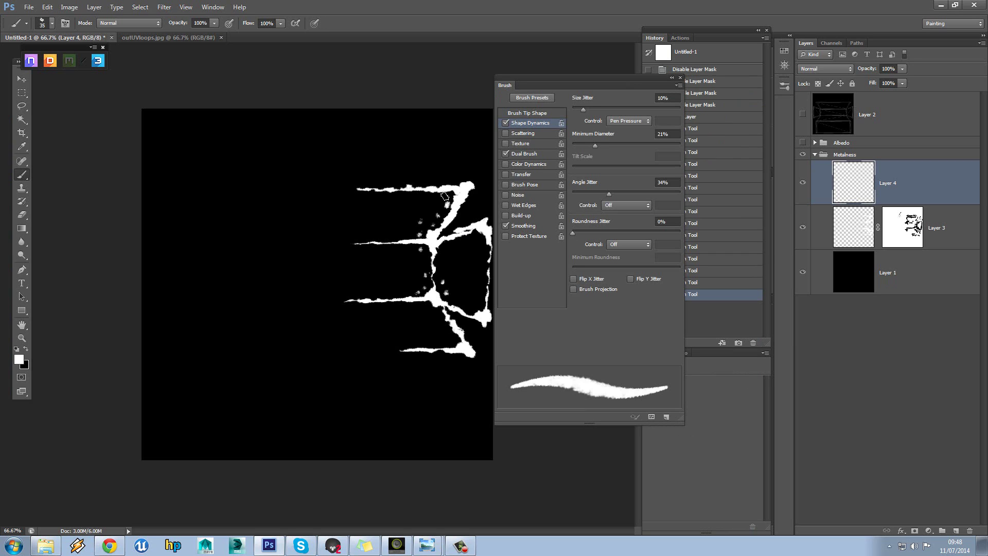
Scatter more white chips below the top edge, inside the right flap and near the lowest edge, checking them by toggling the UV layout.
click(427, 198)
click(473, 307)
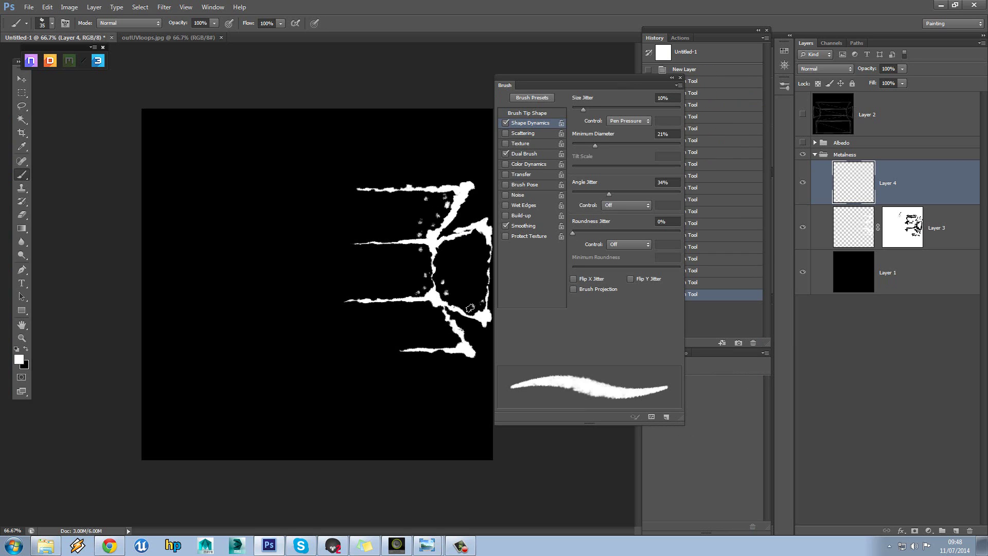
click(465, 240)
click(437, 344)
click(803, 114)
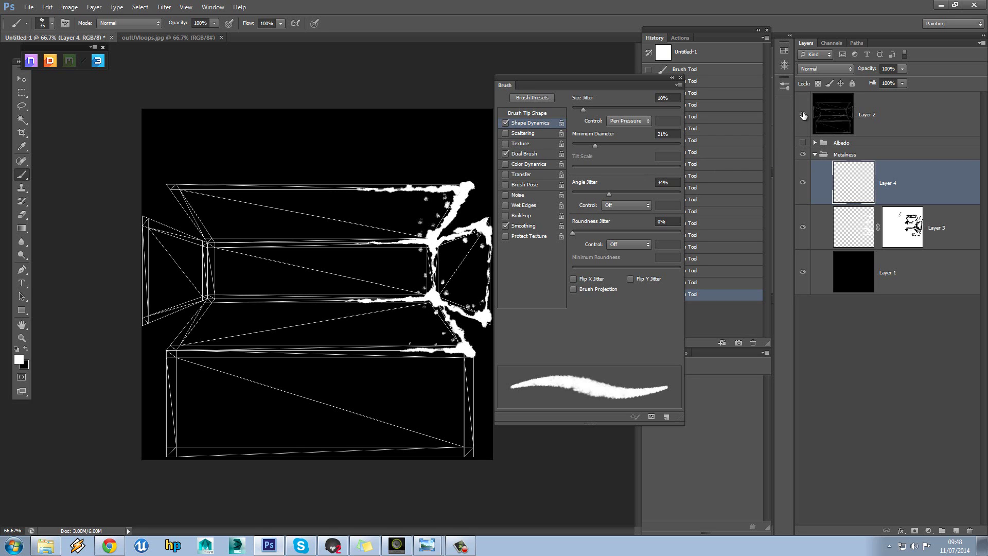
click(803, 114)
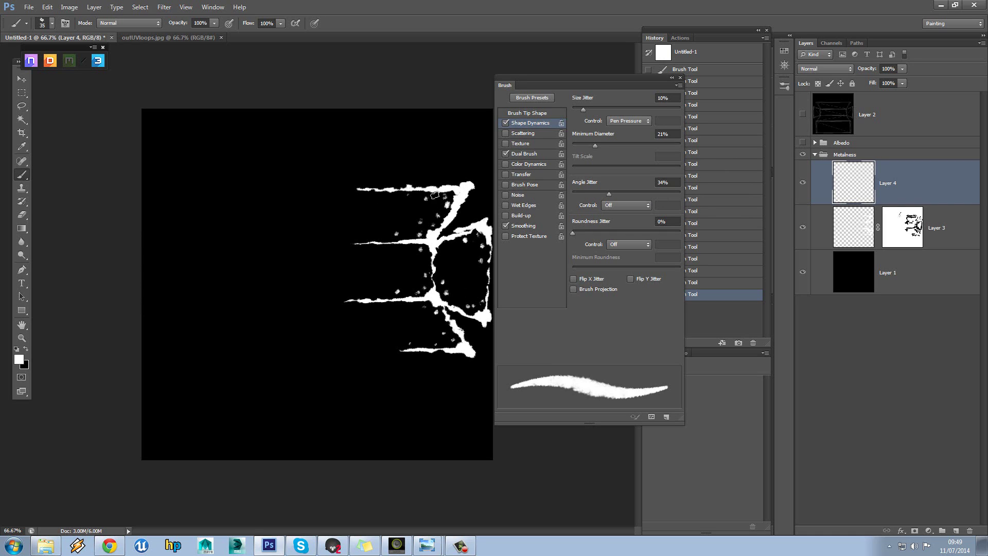
click(802, 113)
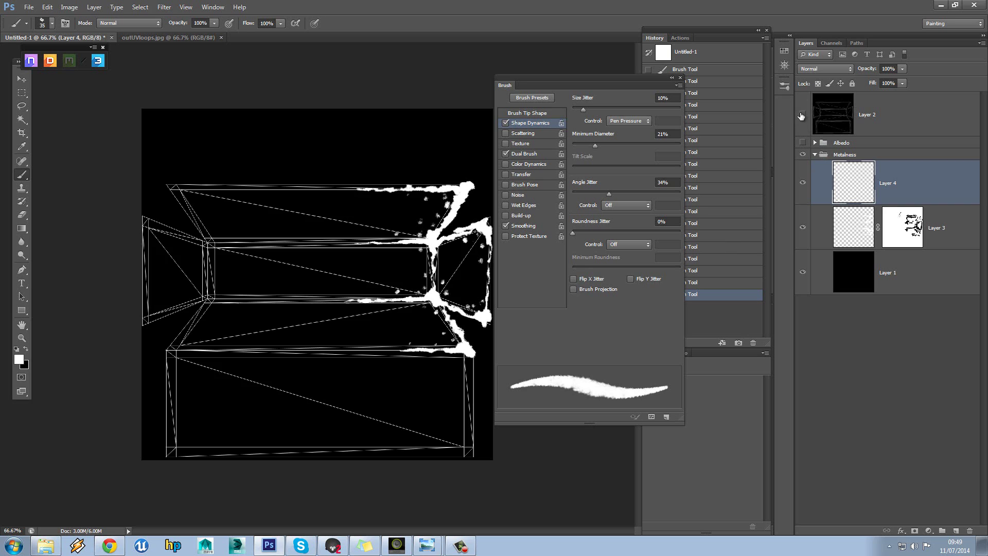
click(802, 113)
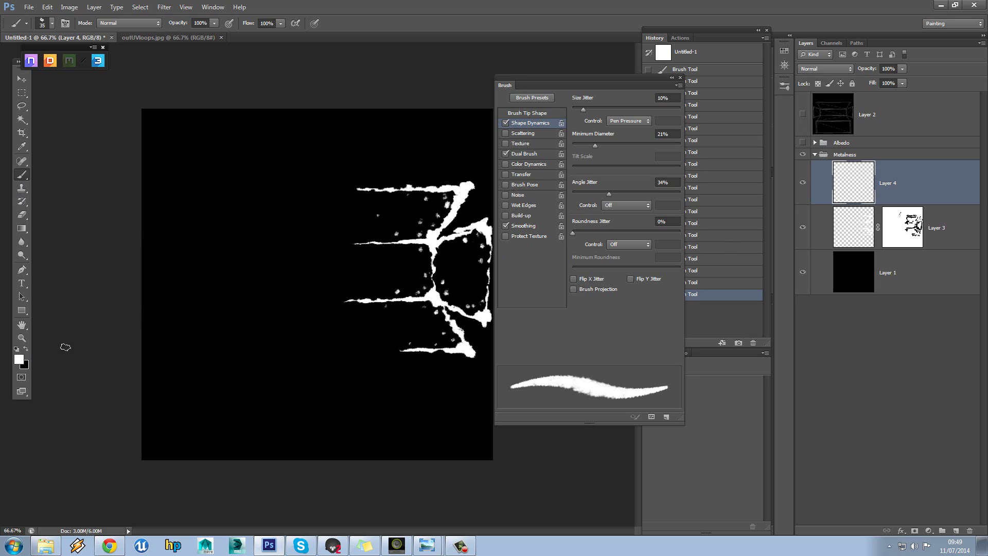
Switch the foreground colour to black, return to the Brush tool, and dab black on Layer 4 inside the right flap.
click(21, 338)
click(27, 350)
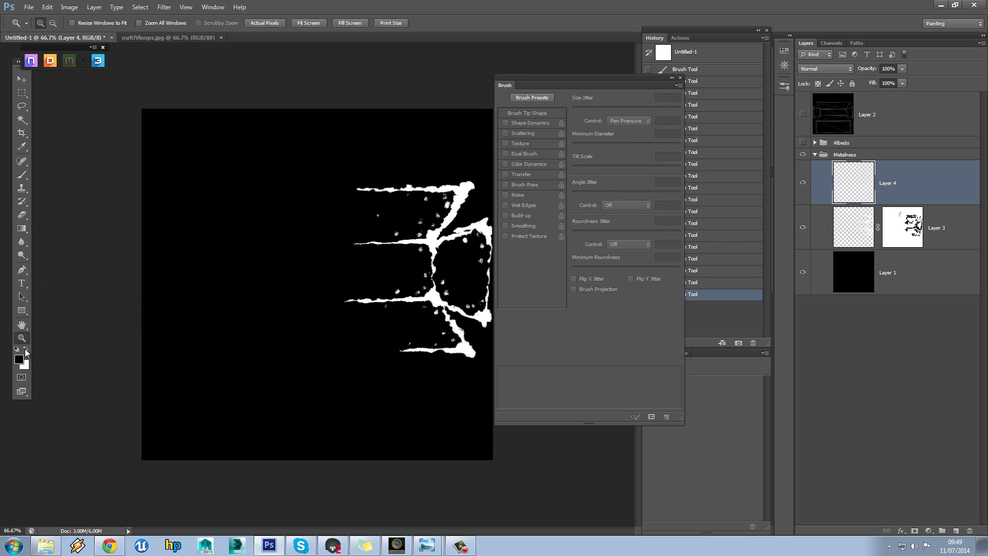
key(b)
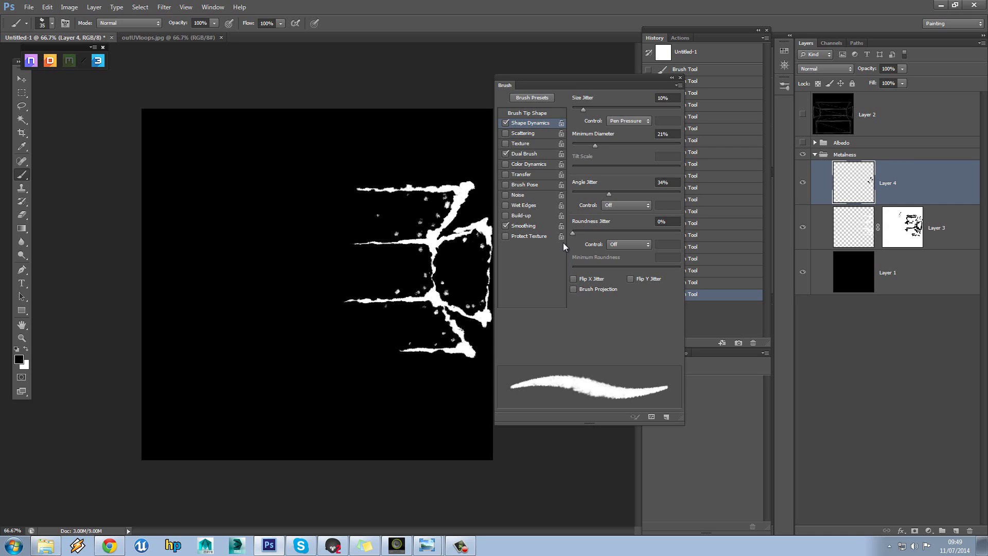
Add a new layer above Layer 4, choose the 45 px textured brush, and paint faint white wear around the lower edge lines.
click(956, 531)
right_click(297, 282)
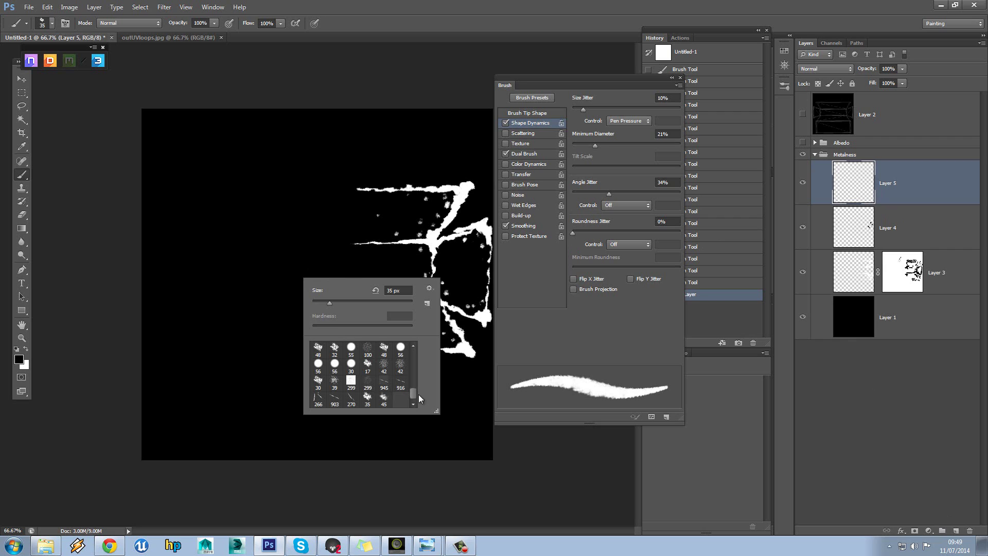
click(385, 400)
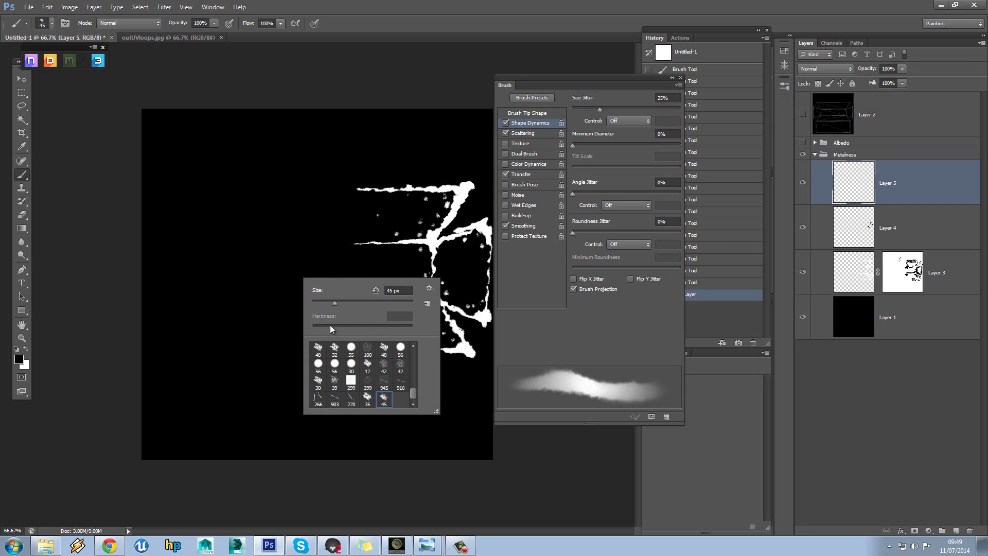
click(568, 346)
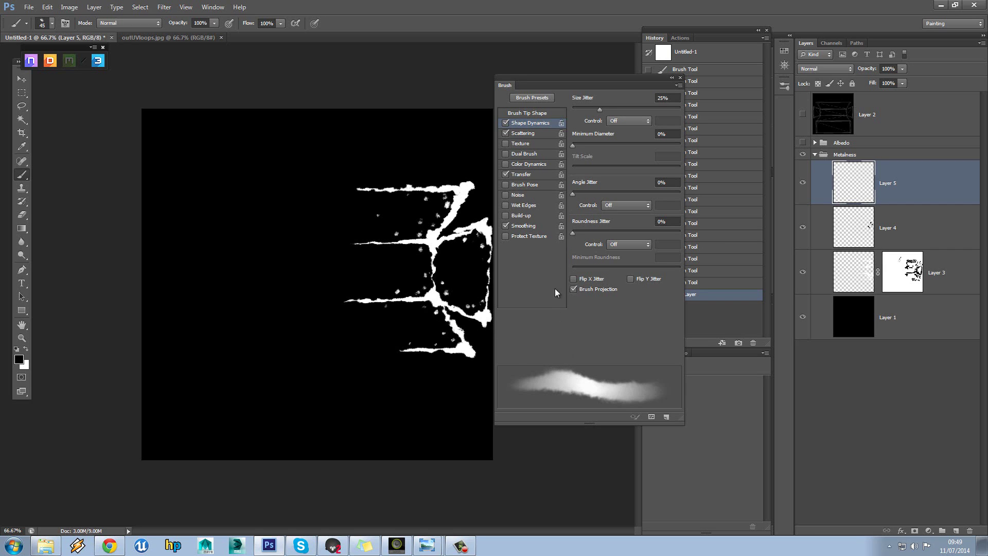
mouse_move(395, 329)
mouse_down()
mouse_move(440, 319)
mouse_move(460, 349)
mouse_move(401, 350)
mouse_up()
key(x)
mouse_move(455, 313)
mouse_down()
mouse_move(422, 299)
mouse_move(429, 287)
mouse_move(355, 295)
mouse_up()
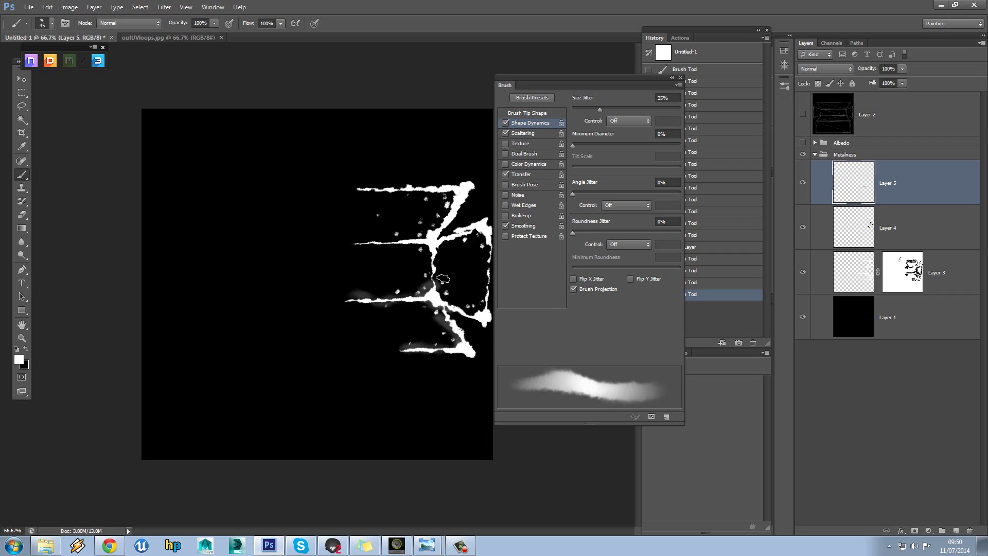
Brush soft white wear on Layer 5 along the central panel's edges and the upper edge lines, redoing one stroke.
drag(423, 242, 355, 243)
key(ctrl+z)
mouse_move(426, 243)
mouse_down()
mouse_move(414, 239)
mouse_move(445, 225)
mouse_move(454, 200)
mouse_move(448, 240)
mouse_up()
mouse_move(446, 239)
mouse_down()
mouse_move(484, 238)
mouse_move(487, 301)
mouse_move(467, 315)
mouse_move(433, 296)
mouse_up()
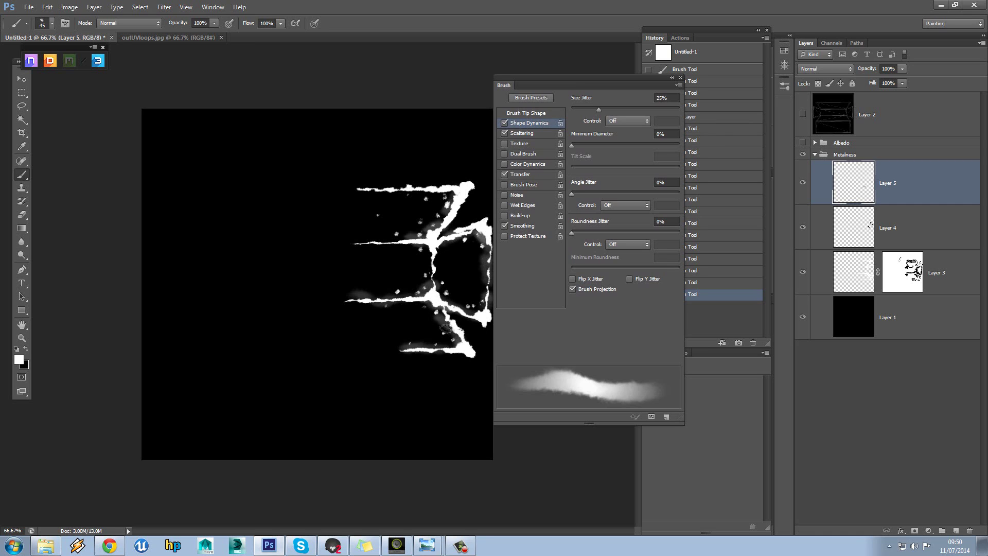
drag(418, 246, 355, 243)
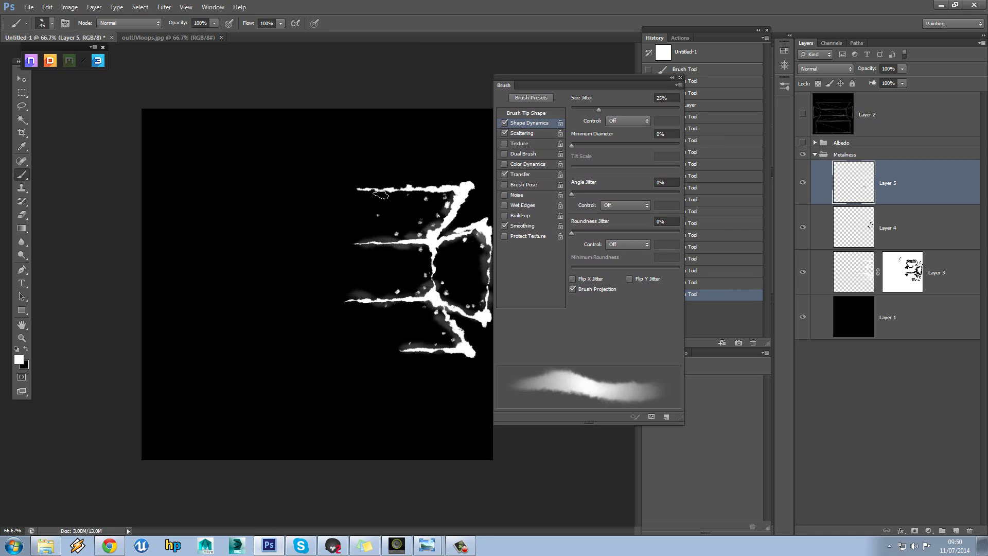
drag(443, 195, 475, 191)
mouse_move(472, 237)
mouse_down()
mouse_move(478, 230)
mouse_move(425, 251)
mouse_move(434, 262)
mouse_up()
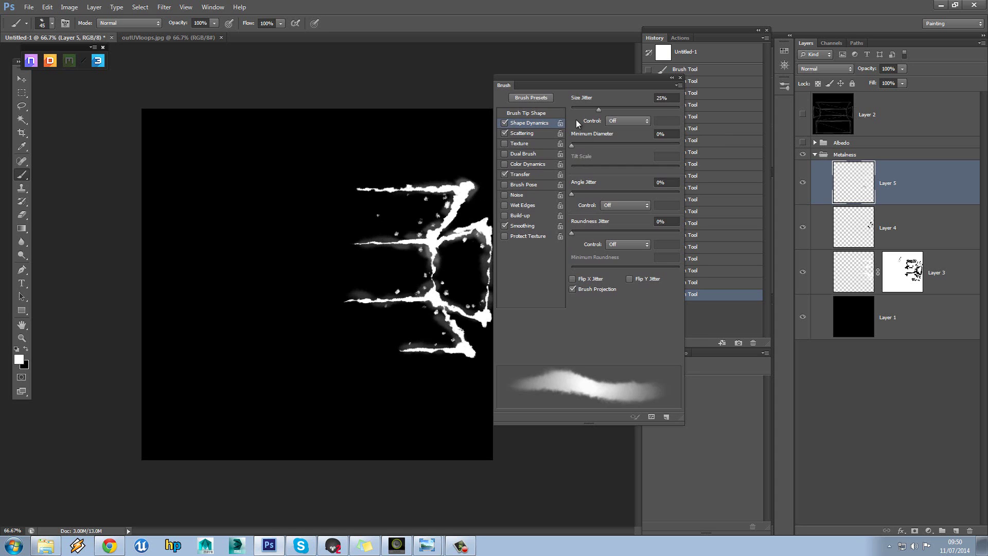
Review the 45 px brush's tip shape, Shape Dynamics, Scattering and Transfer settings, keeping the size jitter control set to Off.
click(534, 114)
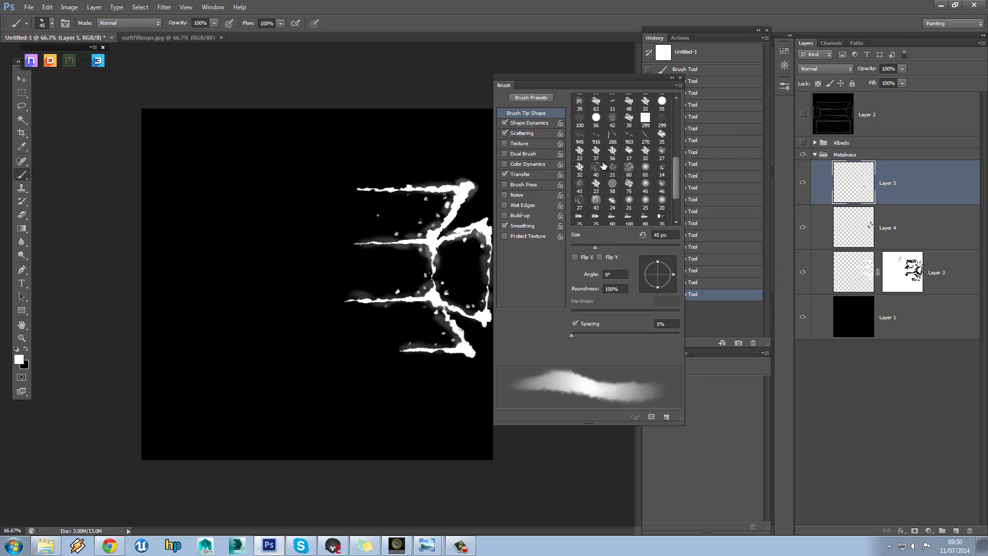
mouse_move(674, 165)
mouse_down()
mouse_move(676, 206)
mouse_move(680, 116)
mouse_up()
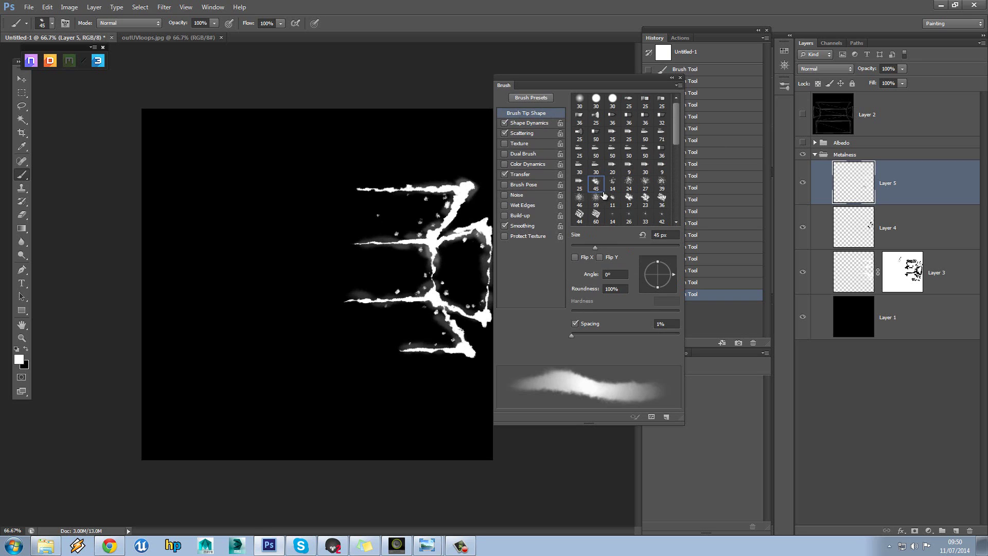
click(536, 122)
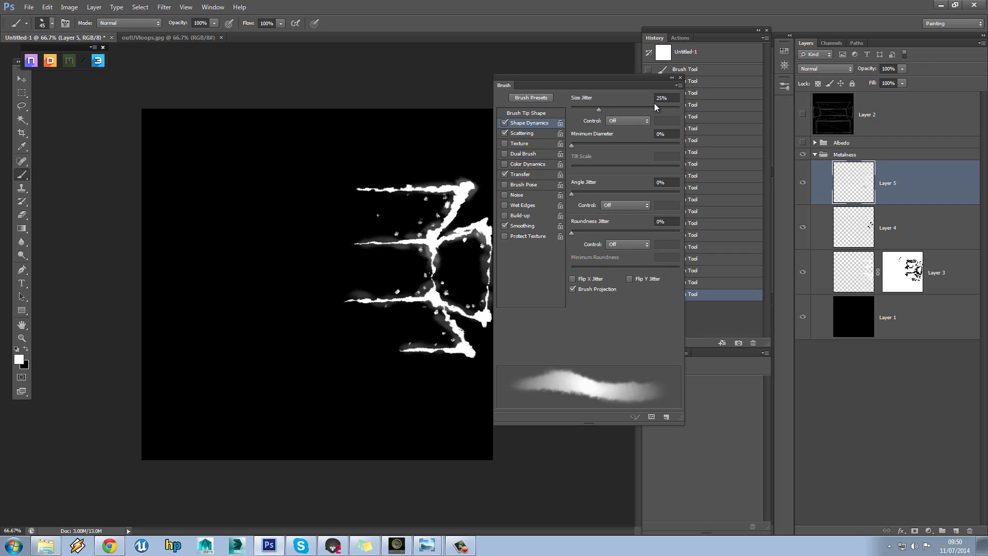
click(635, 123)
click(630, 147)
click(636, 126)
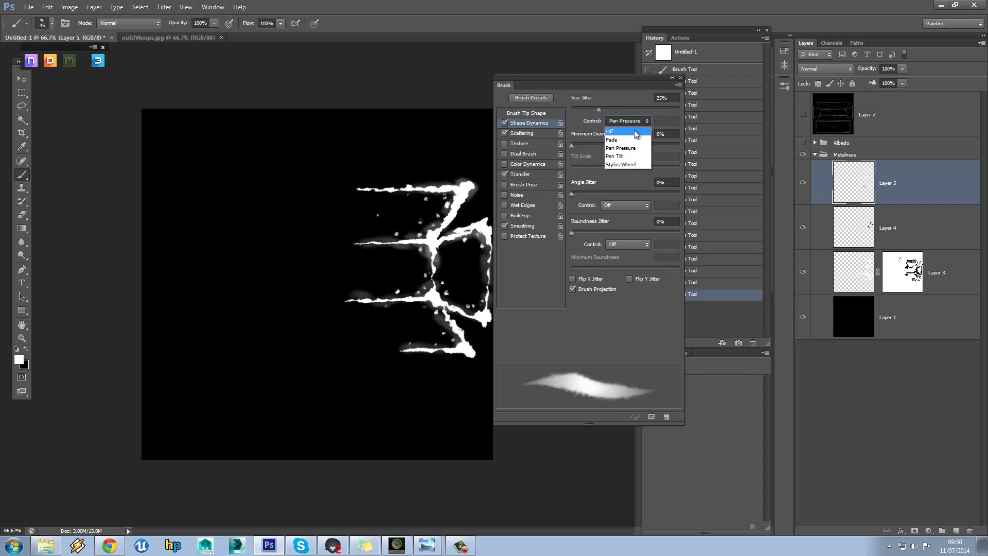
click(638, 130)
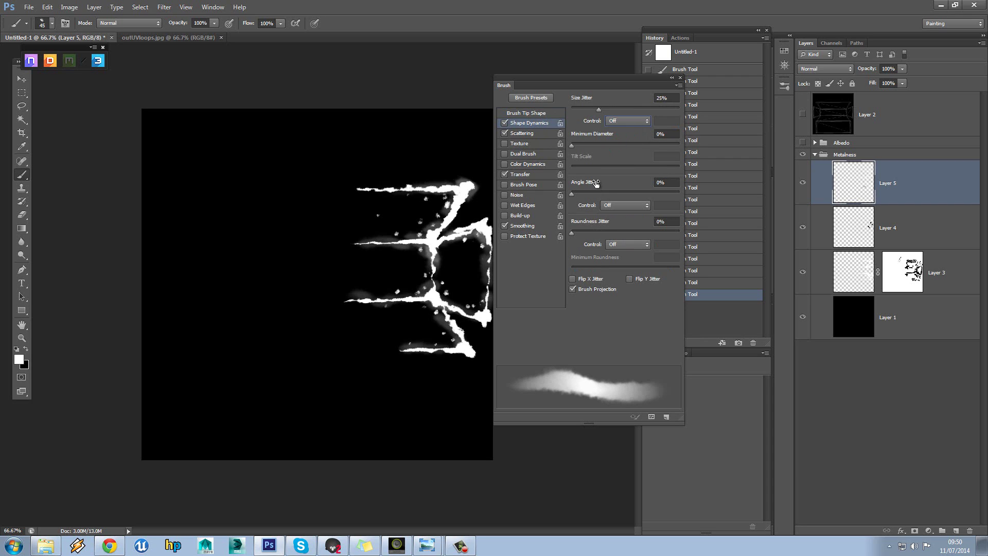
click(539, 134)
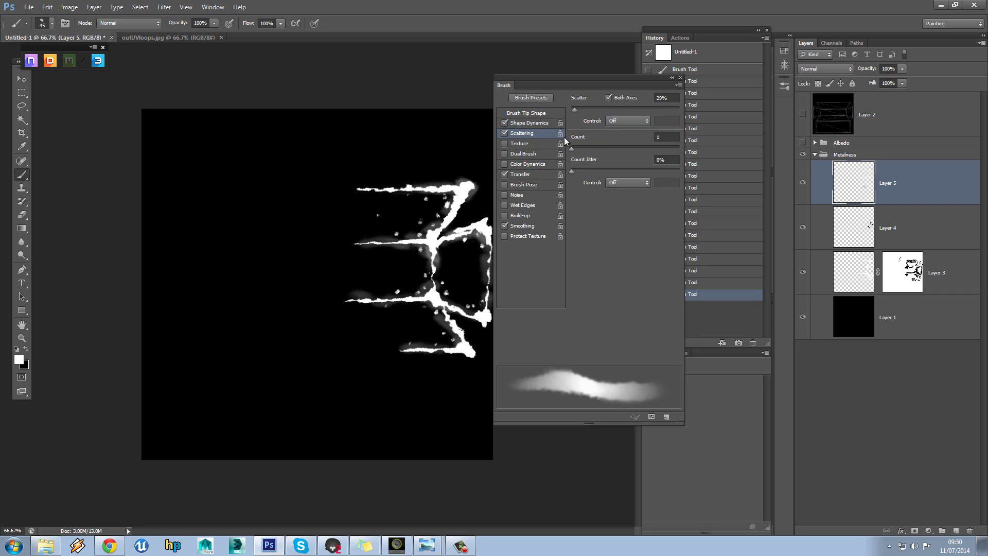
click(530, 177)
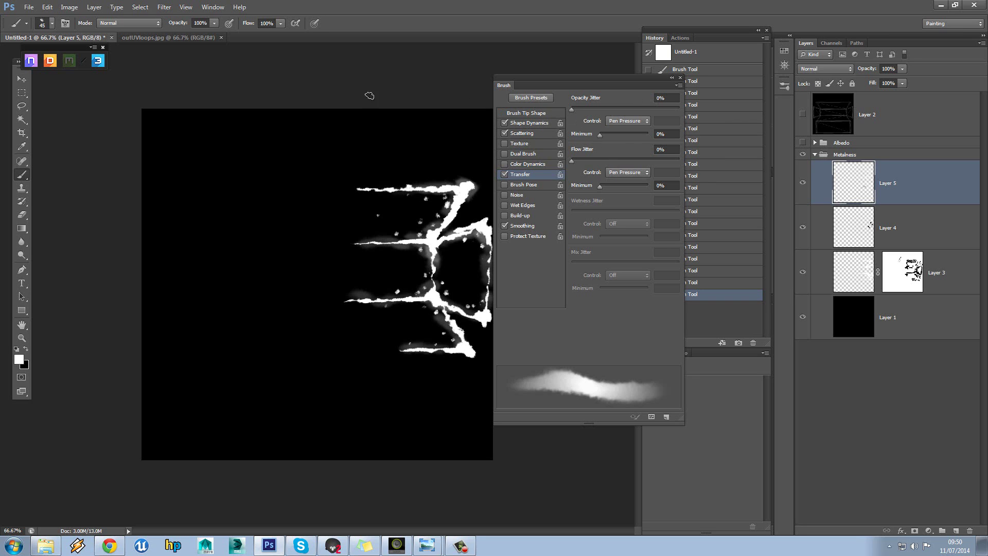
Begin saving the document under a new name and browse to the PBRMaterialTesting project's sourceimages folder.
click(27, 7)
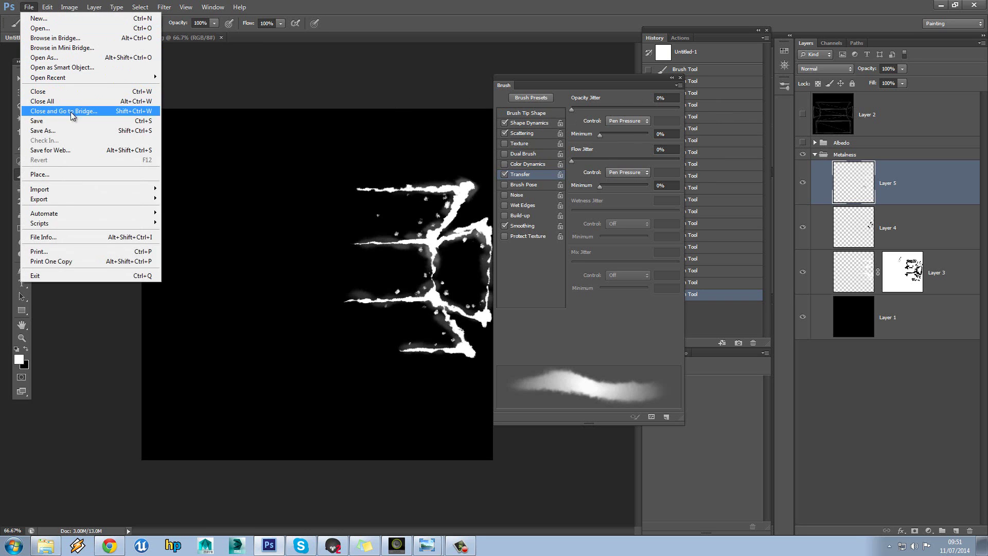
click(258, 91)
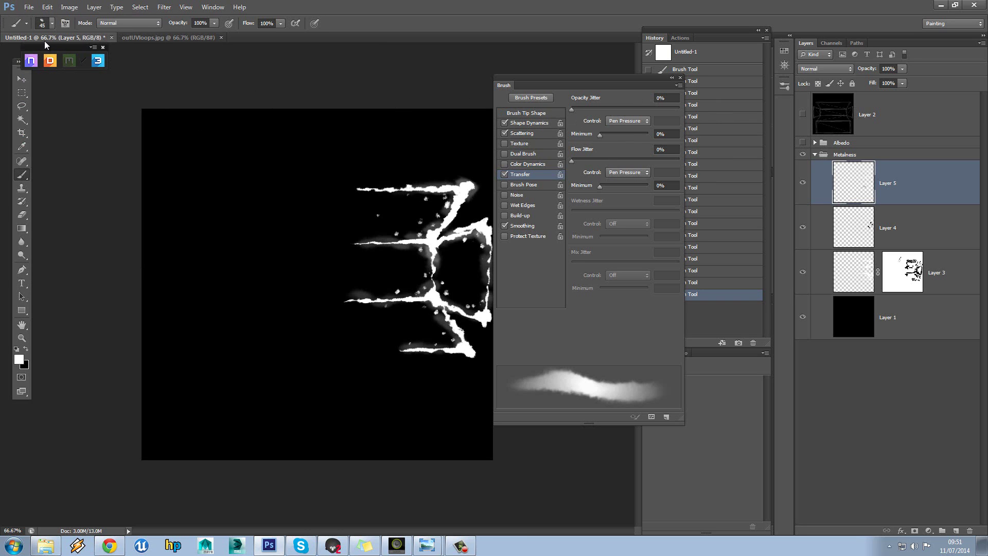
click(28, 8)
click(100, 135)
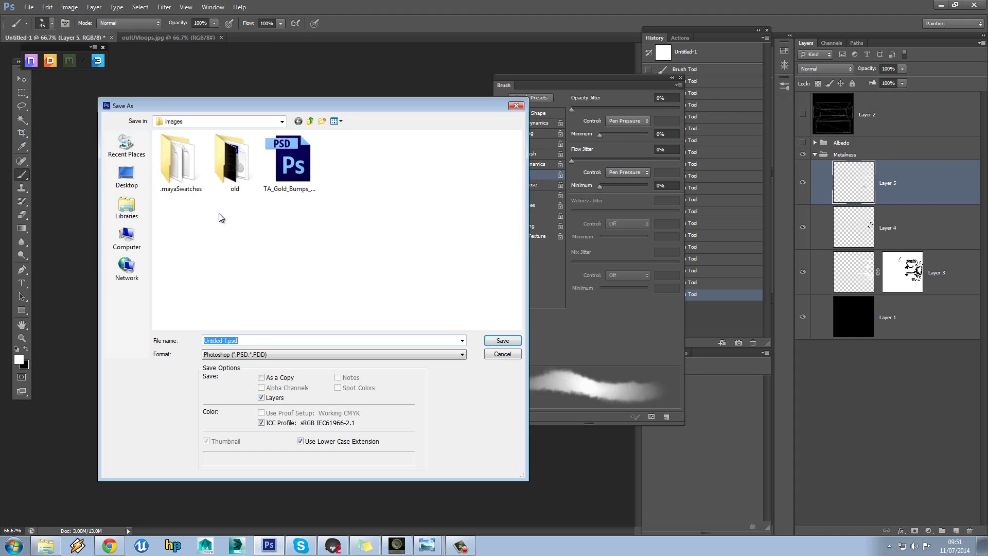
click(310, 121)
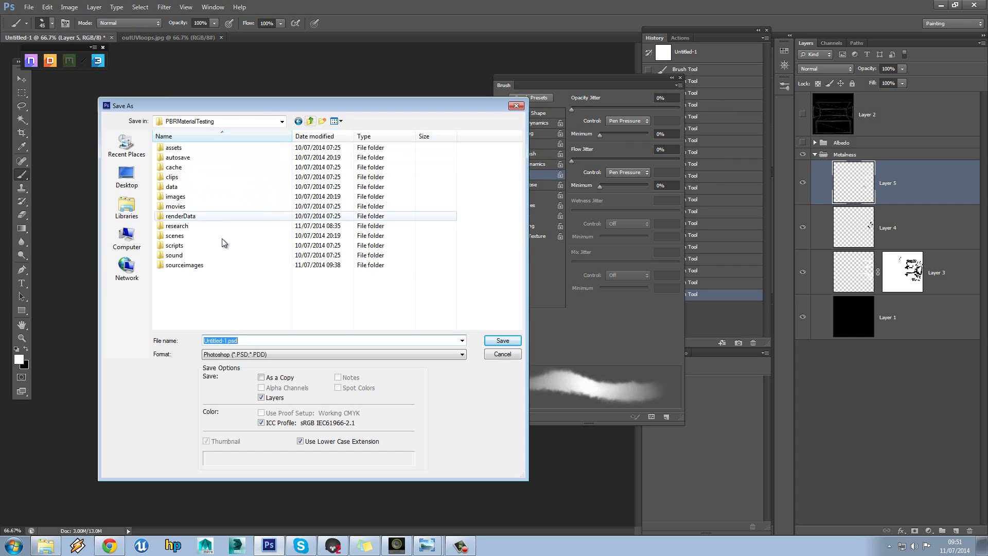
double_click(210, 265)
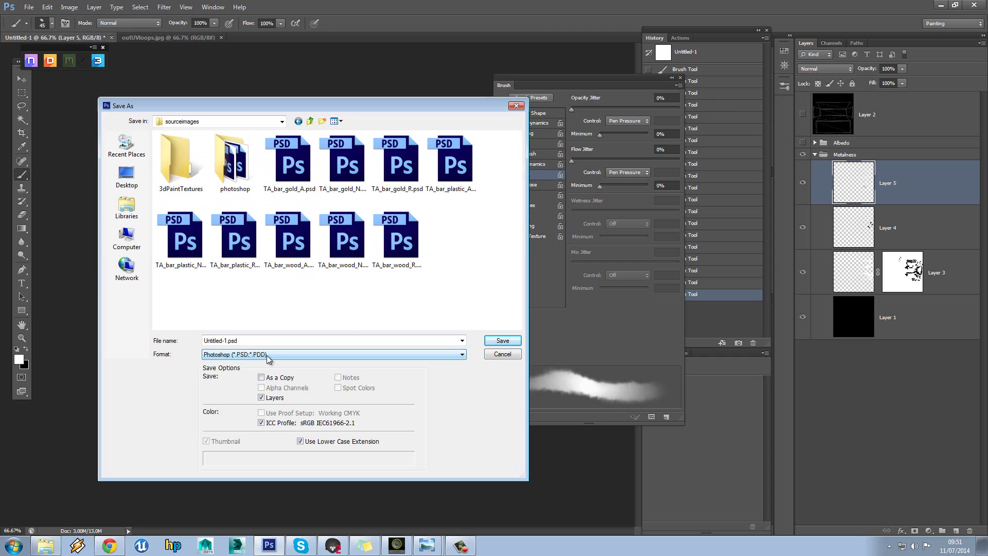
Save the document in Photoshop format as TA_bar_paintchips_M.psd with Maximize Compatibility on.
click(267, 355)
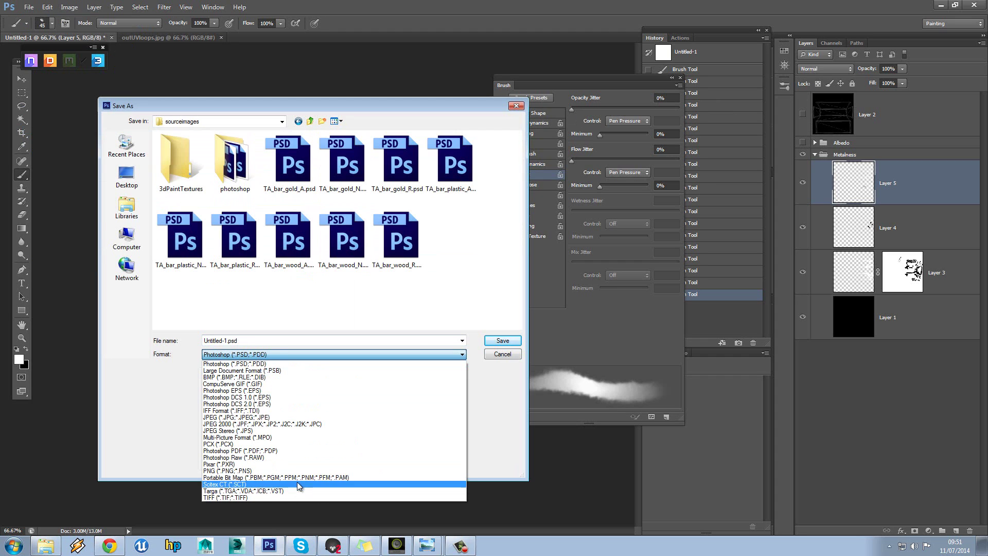
click(234, 363)
click(193, 257)
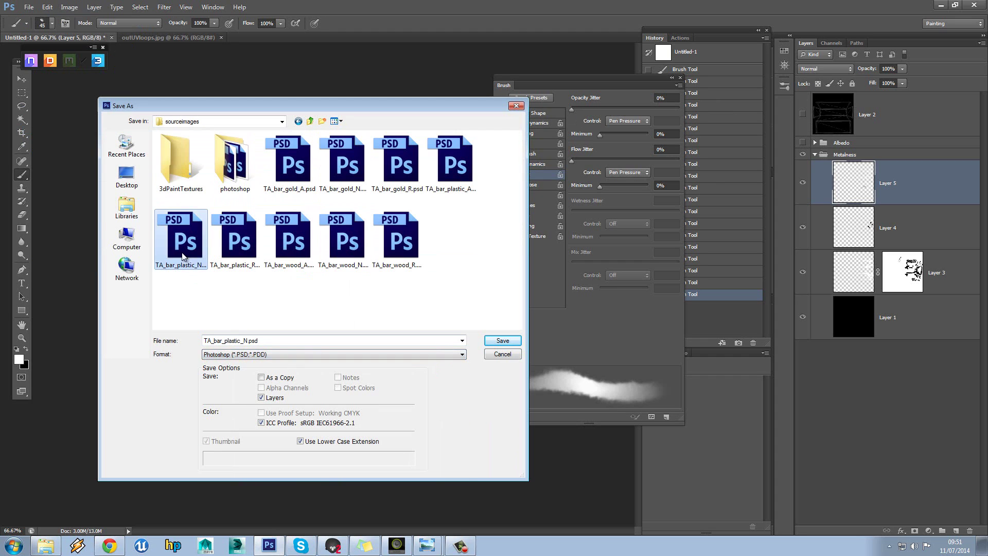
click(240, 340)
drag(244, 340, 226, 340)
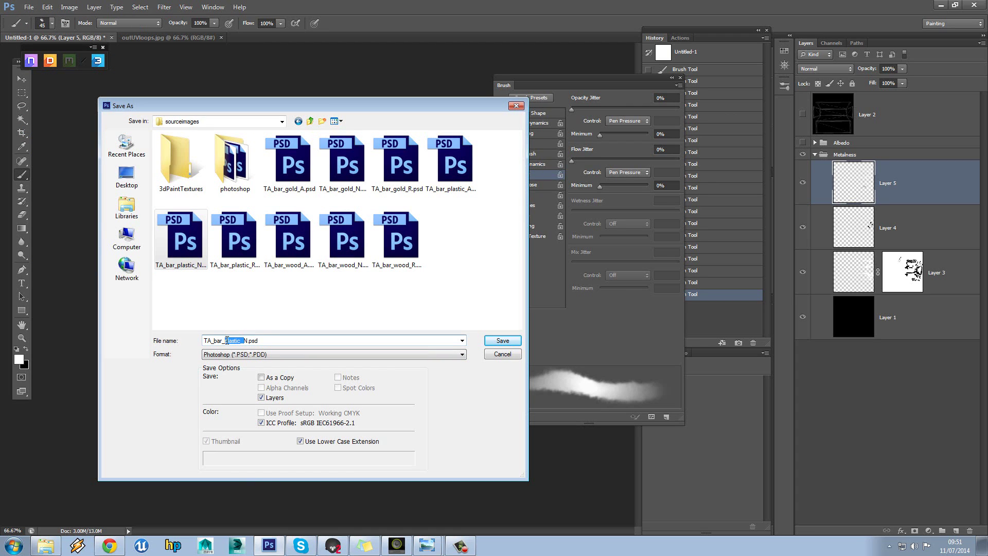
text(g)
click(503, 340)
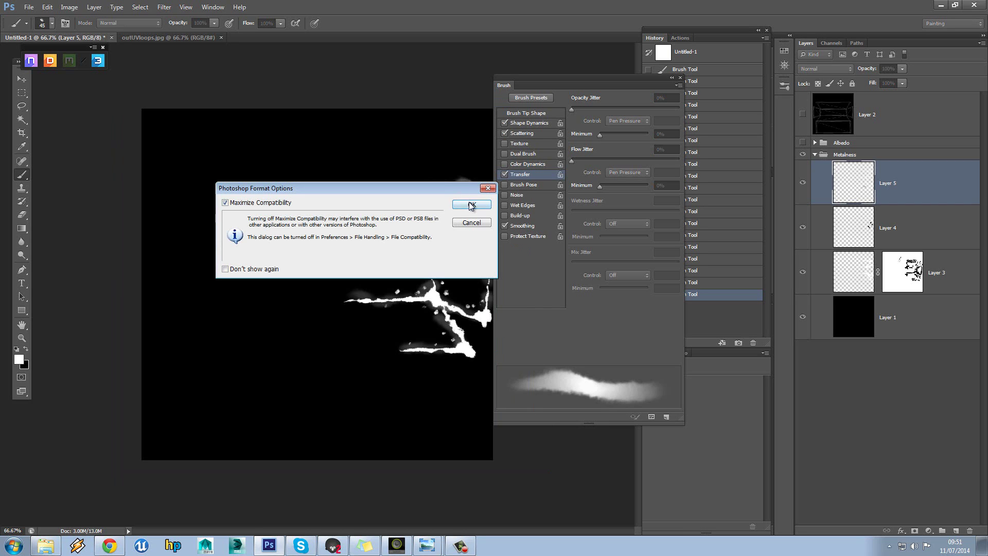
click(471, 205)
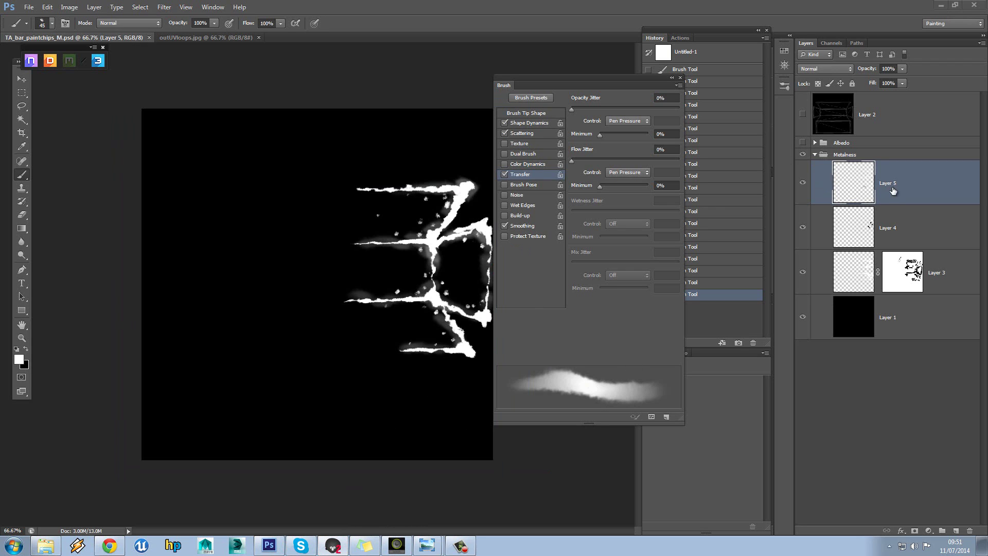
Collapse the Metalness group and duplicate it within the same document as Metalness copy.
click(816, 154)
click(815, 154)
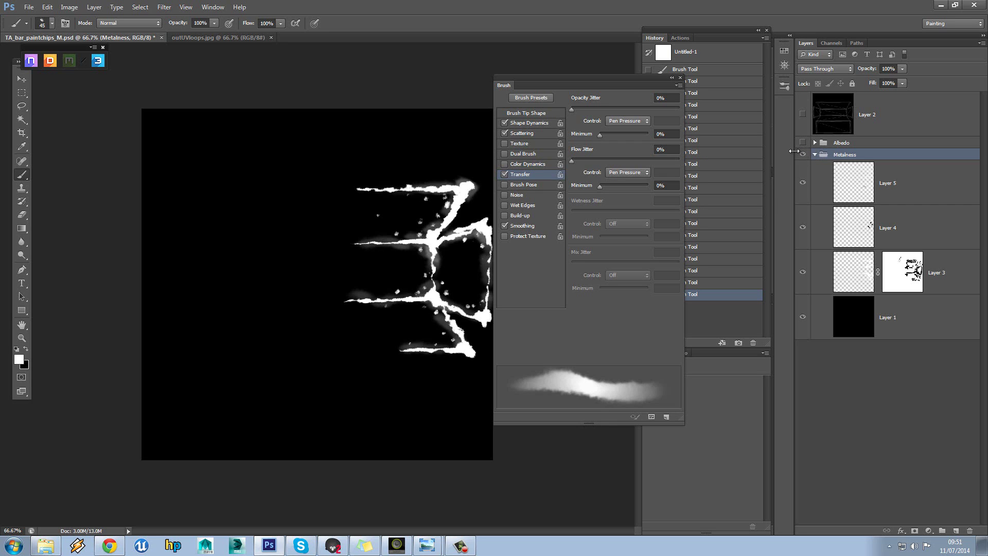
click(814, 154)
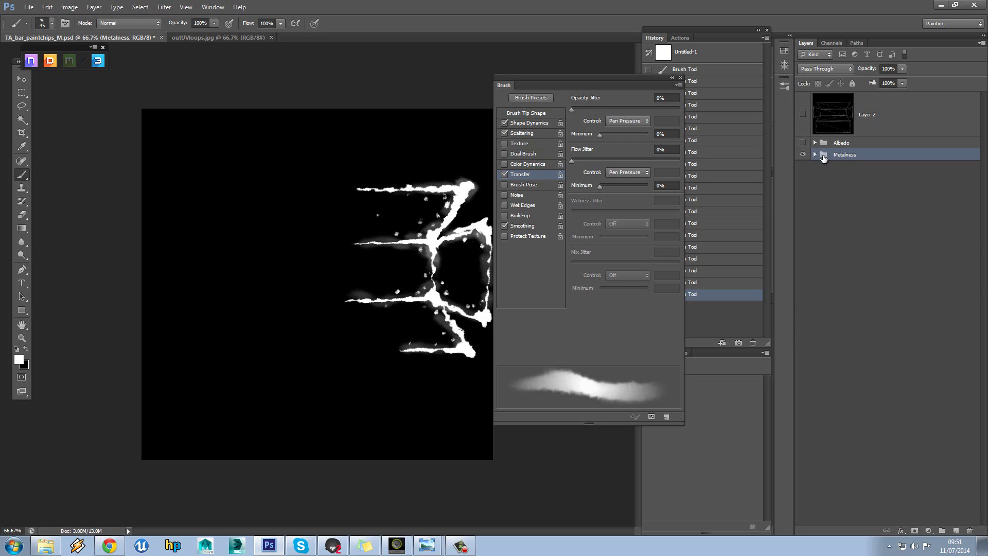
right_click(845, 156)
click(886, 179)
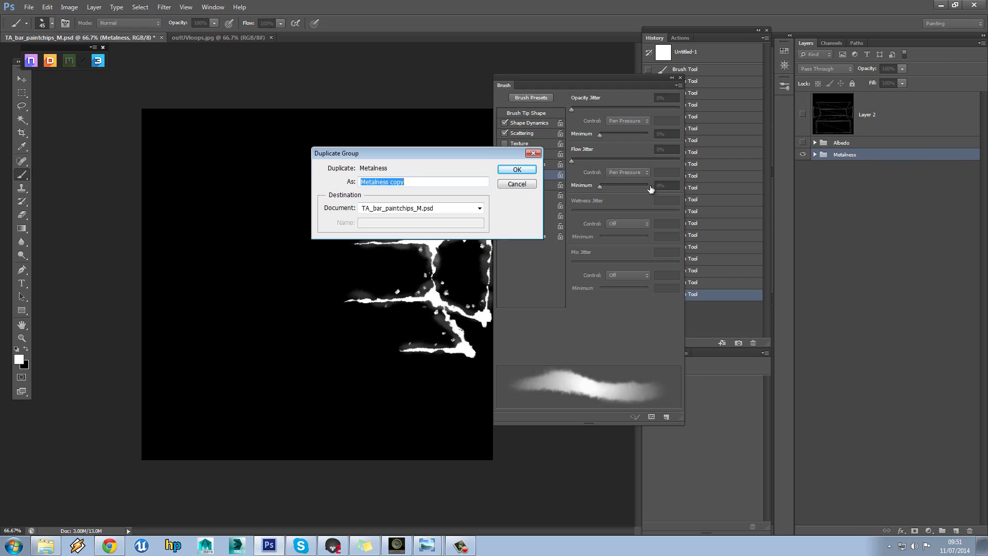
click(530, 171)
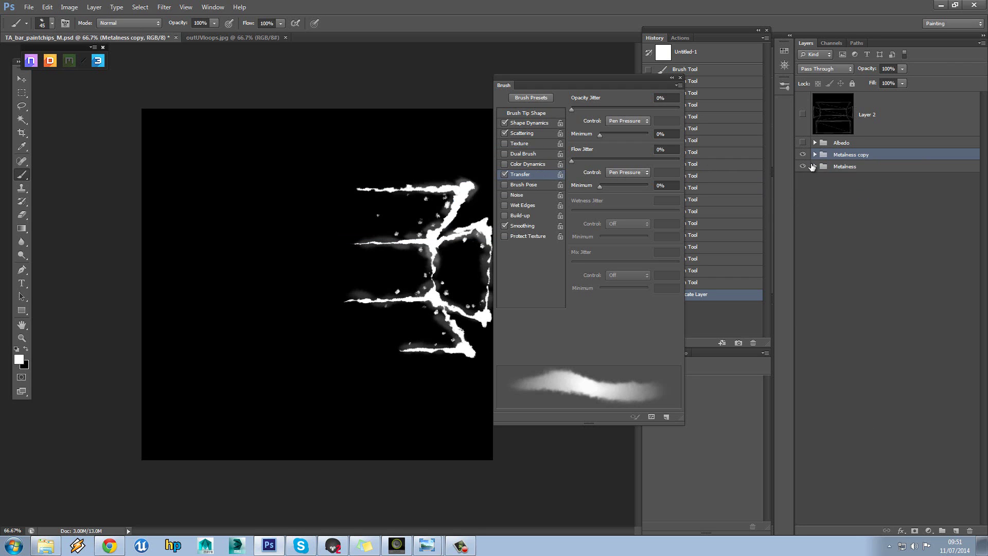
Expand the Metalness copy group and select all its layers from Layer 5 to Layer 1.
click(981, 43)
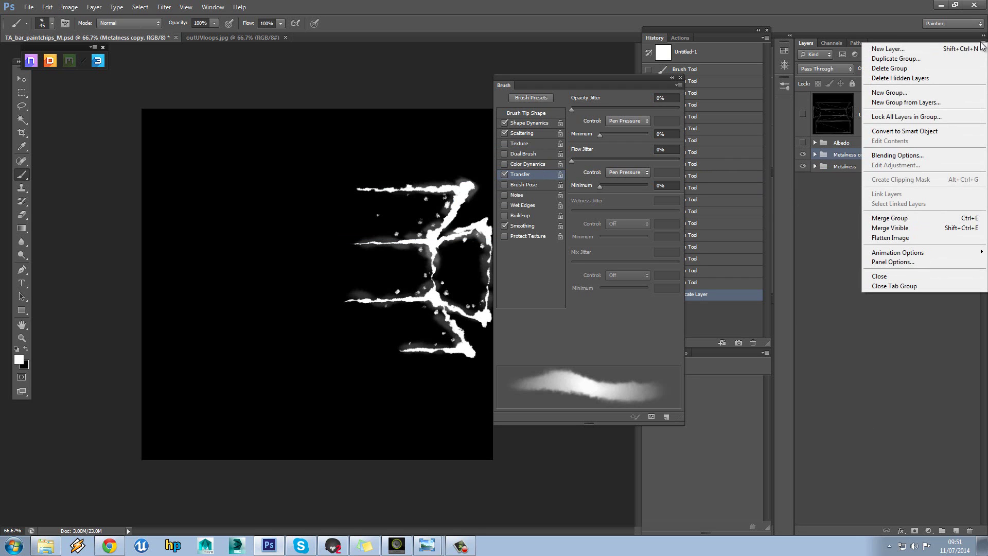
click(814, 156)
click(815, 154)
click(839, 168)
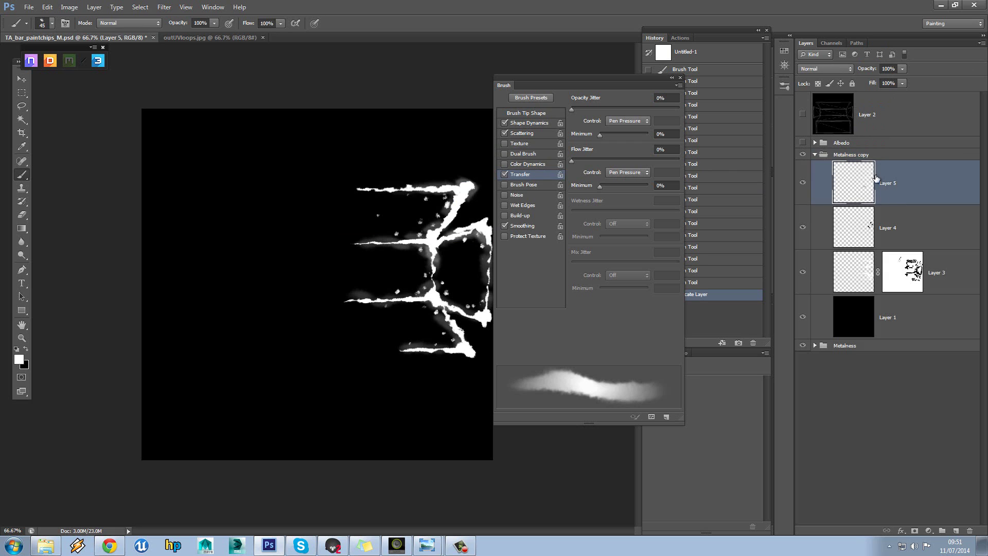
shift+click(913, 317)
Try flattening the whole image, and undo it.
click(981, 43)
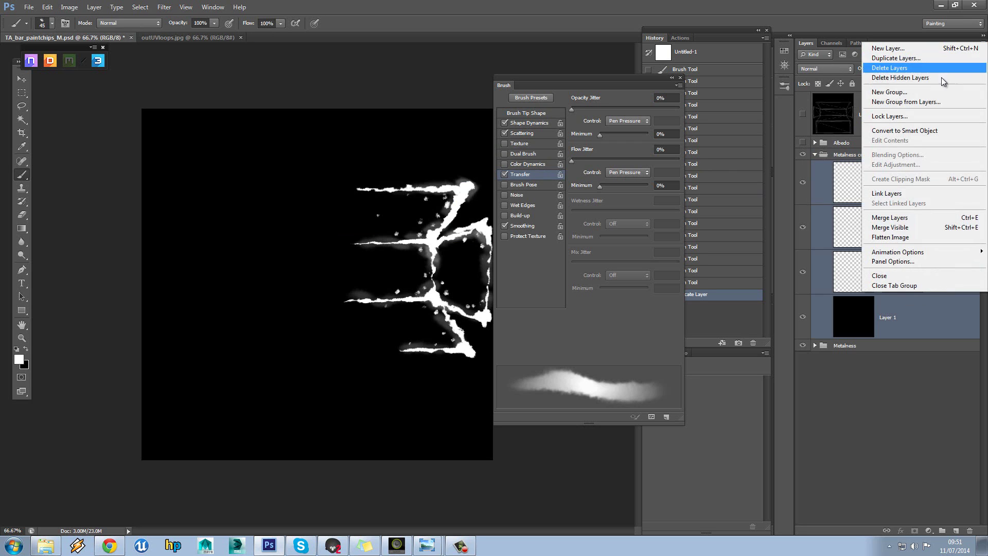
click(906, 237)
click(450, 205)
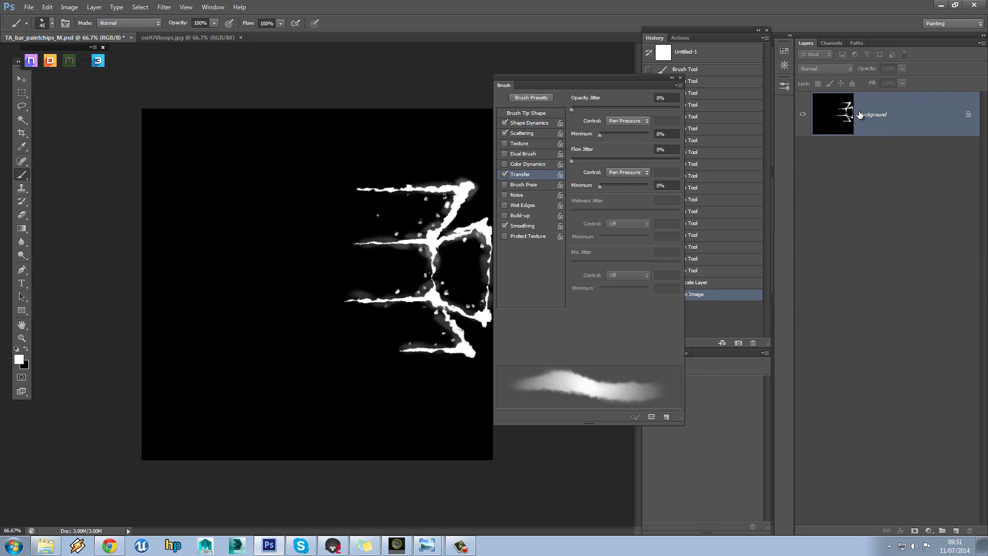
key(ctrl+z)
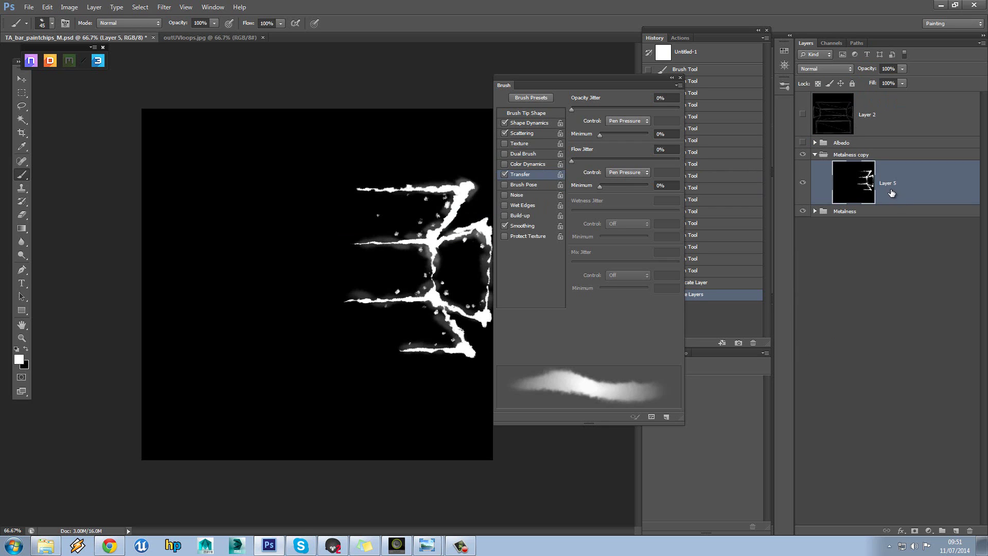
Merge the selected Metalness copy layers into one, check it by toggling its visibility, and select the entire canvas.
key(ctrl+e)
click(803, 182)
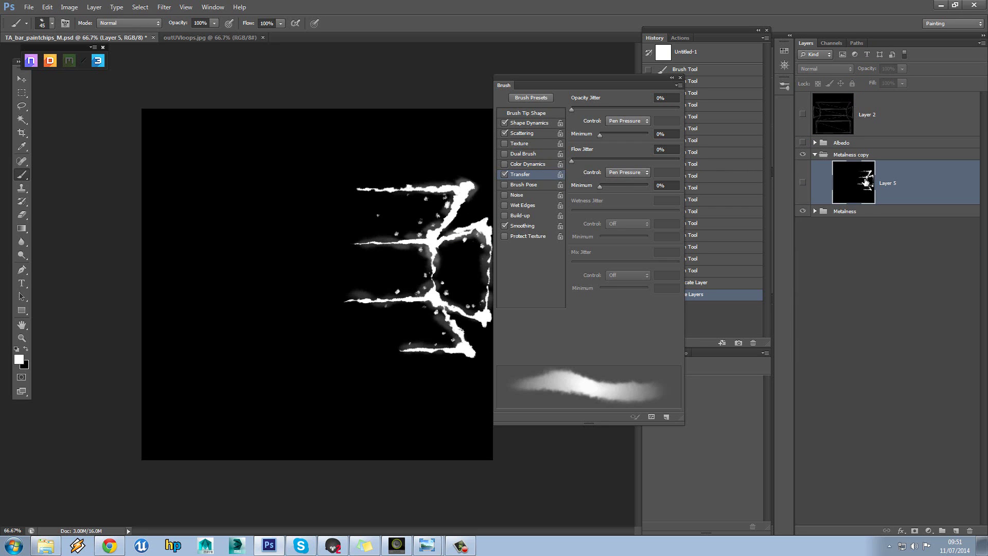
click(802, 182)
key(ctrl+a)
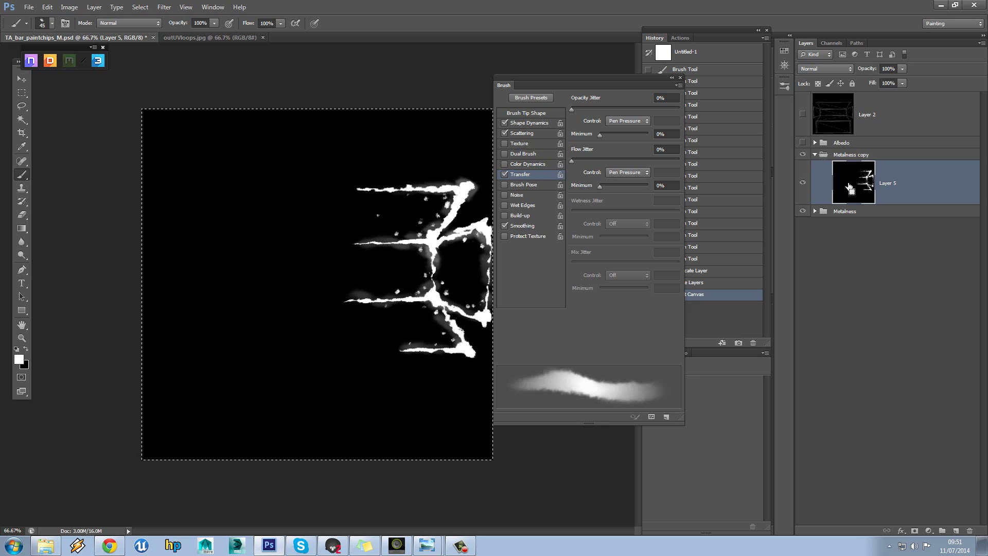
Copy the full canvas of merged Layer 5 in the Metalness copy group and hide that group.
click(803, 154)
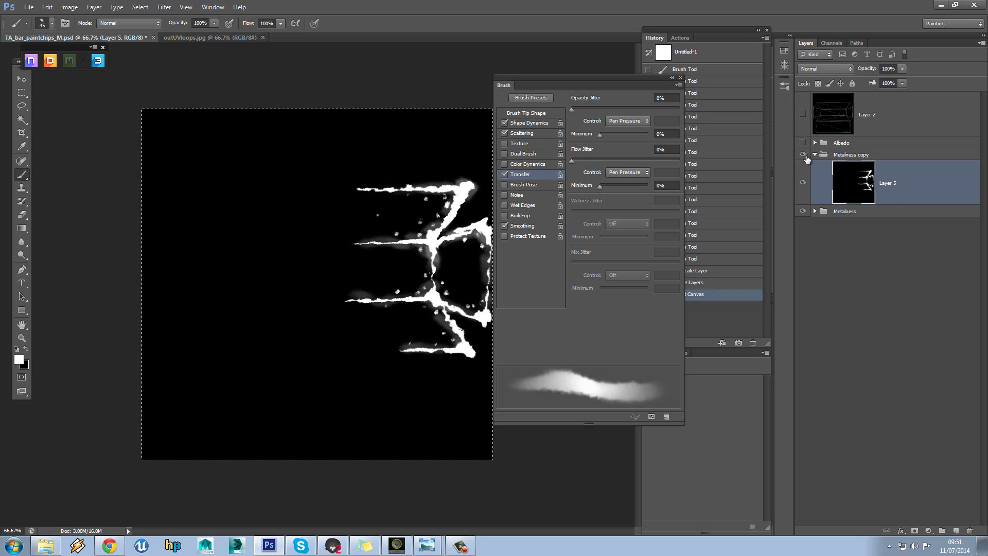
click(814, 156)
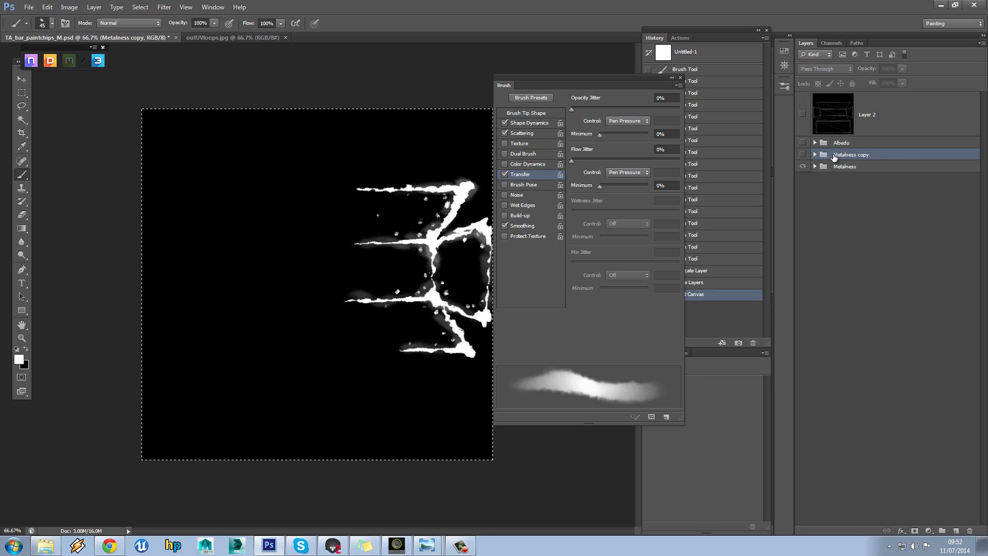
click(802, 155)
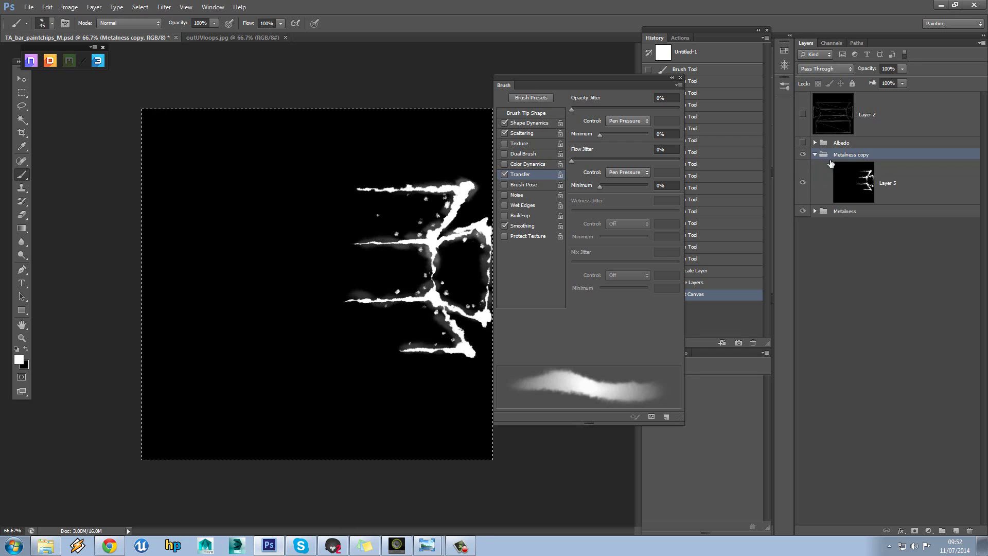
click(861, 185)
key(ctrl+a)
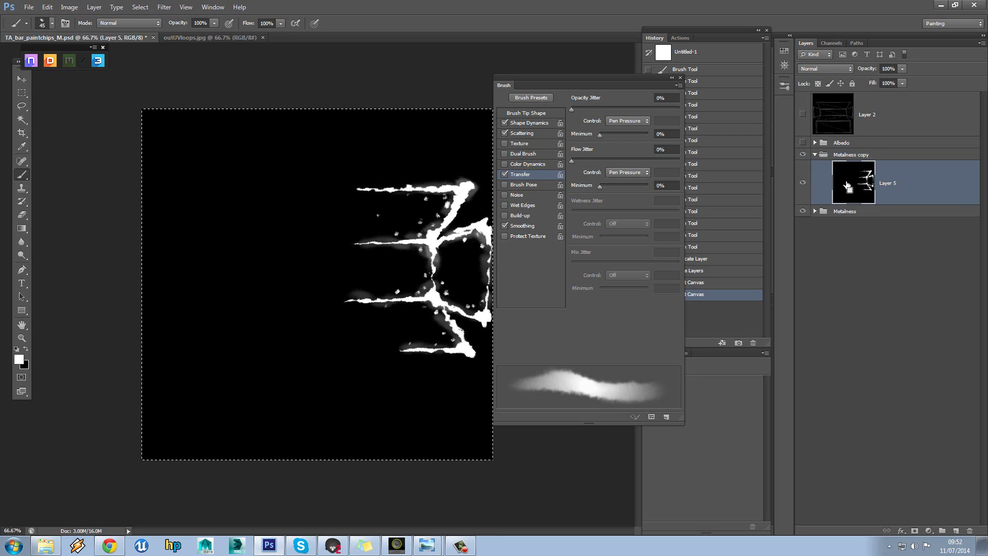
click(804, 156)
click(815, 154)
Add a new layer with a layer mask above the red Layer 0 in the Albedo group.
click(815, 144)
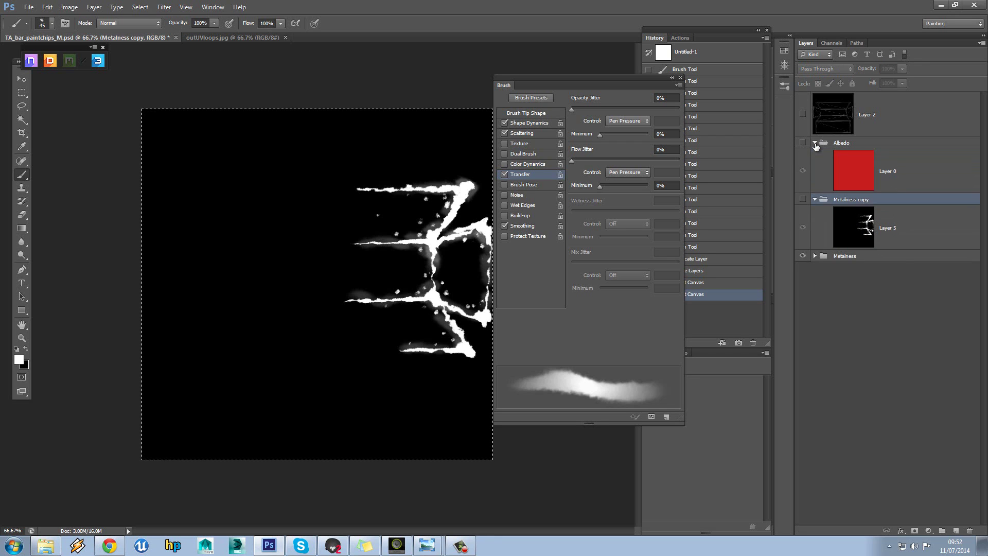
click(847, 164)
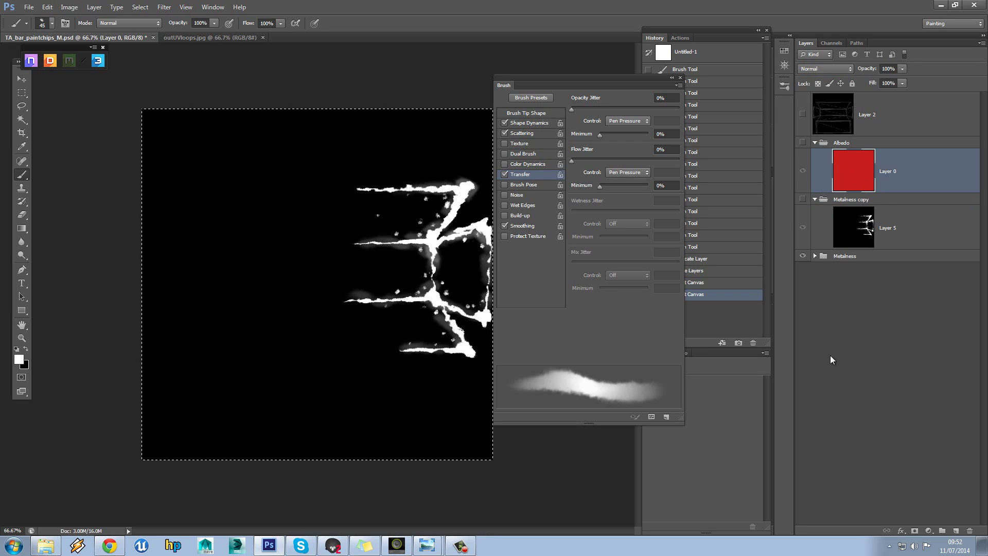
click(956, 530)
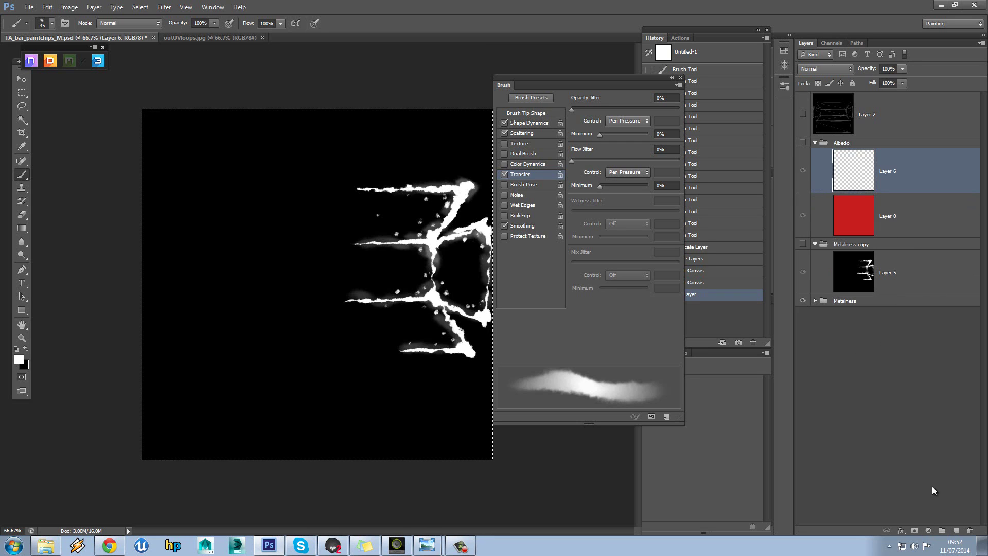
click(915, 531)
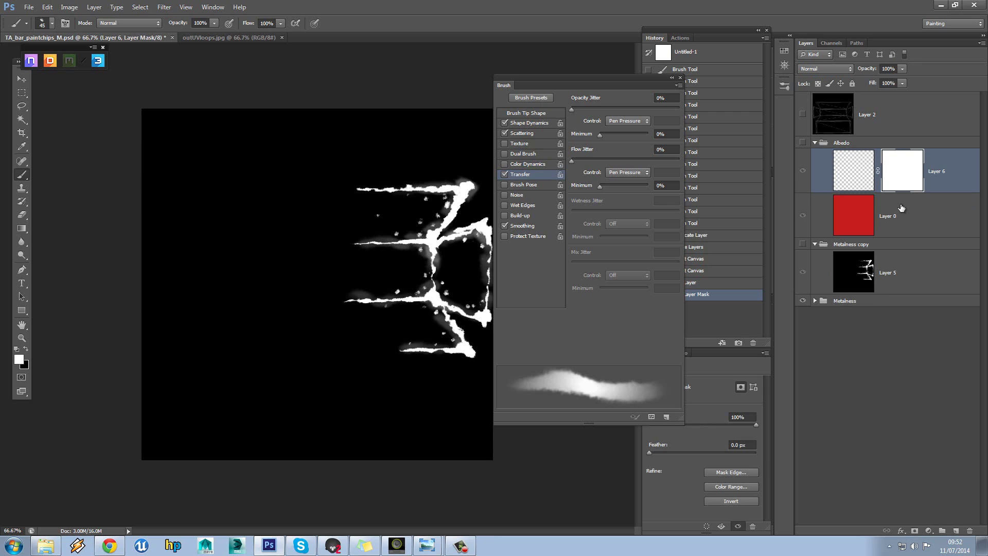
Paste the copied metalness image into Layer 6's mask, make the Albedo group visible and target the layer's pixels.
key(alt)
key(alt)
alt+click(900, 175)
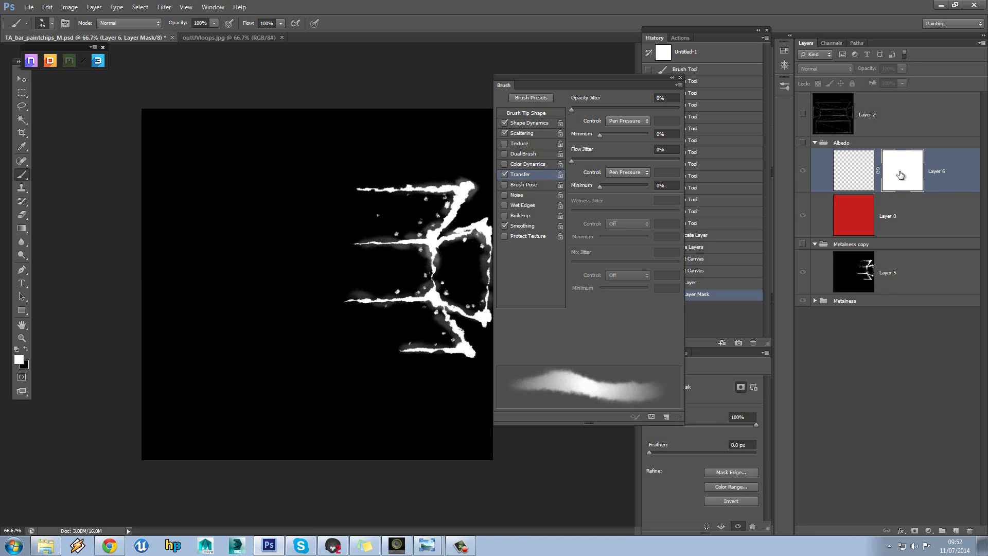
key(ctrl+v)
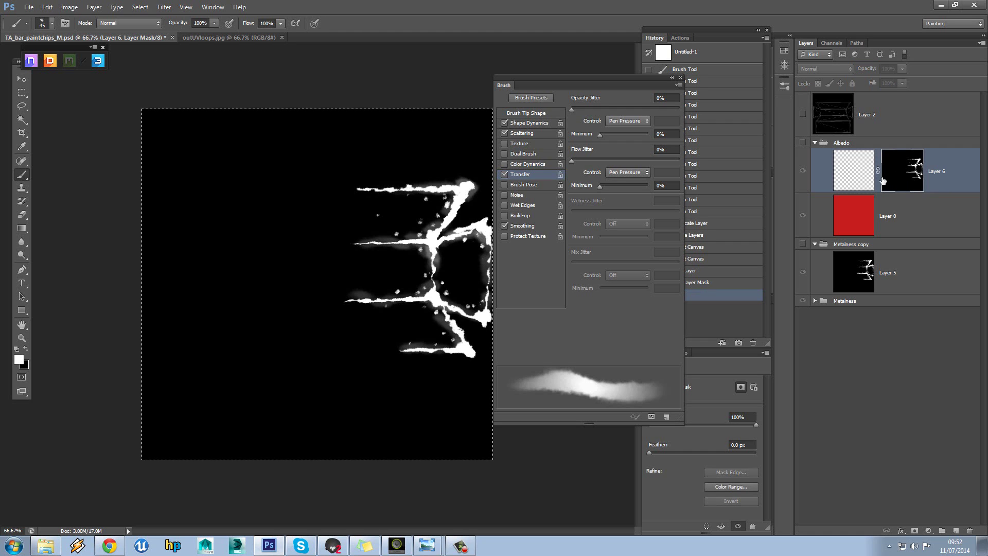
click(808, 178)
click(850, 173)
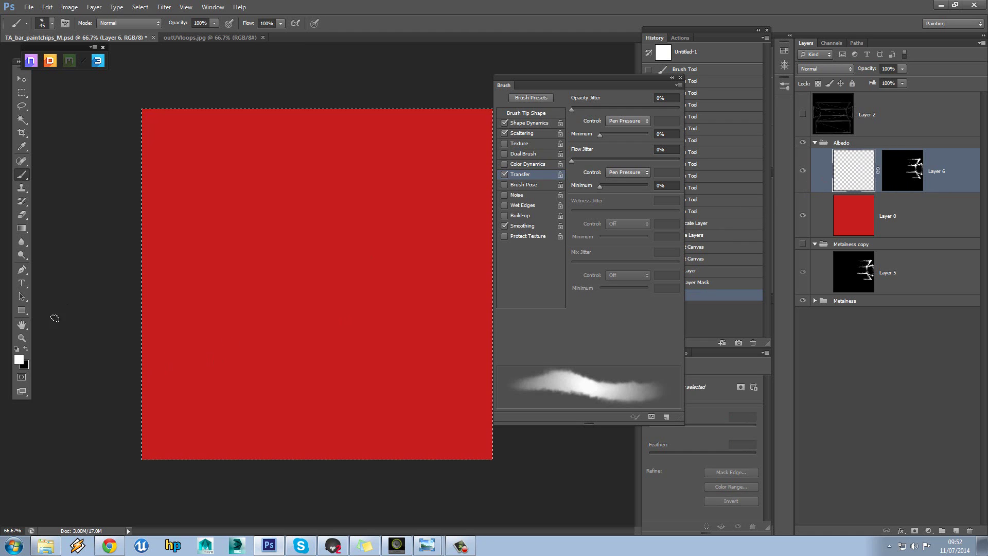
Open dontnodgraphicchartforunrealengine4.png from the Desktop and sample its Aluminium swatch as the foreground colour.
click(28, 7)
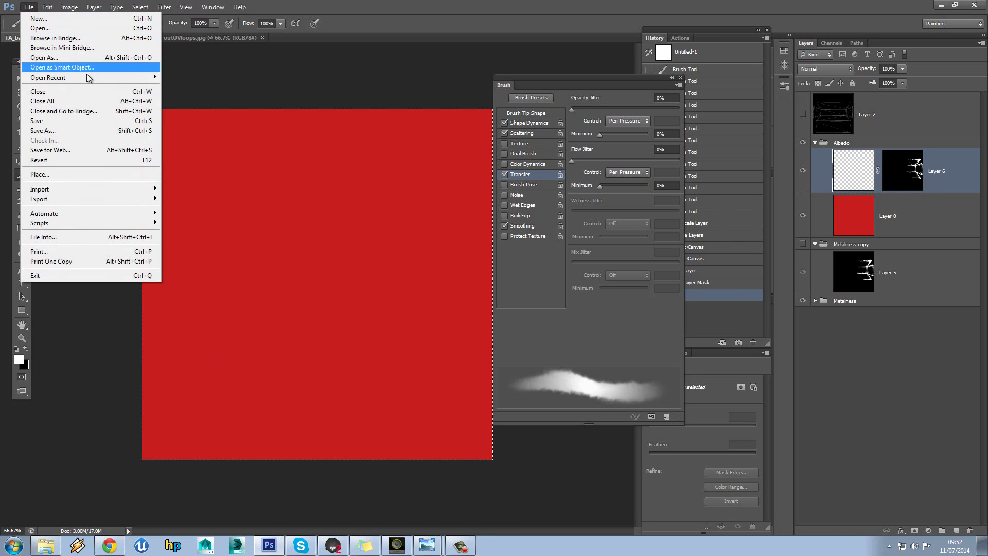
click(77, 28)
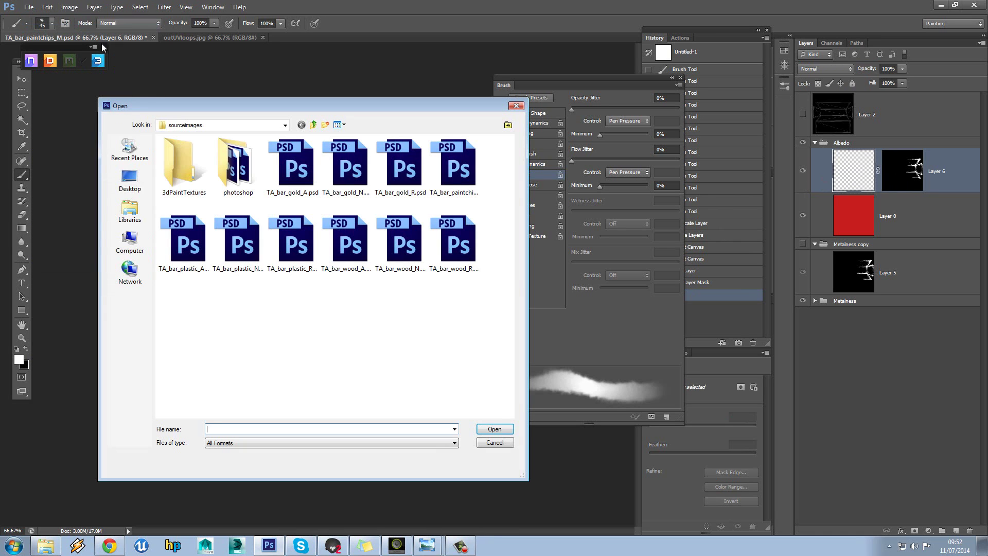
click(129, 181)
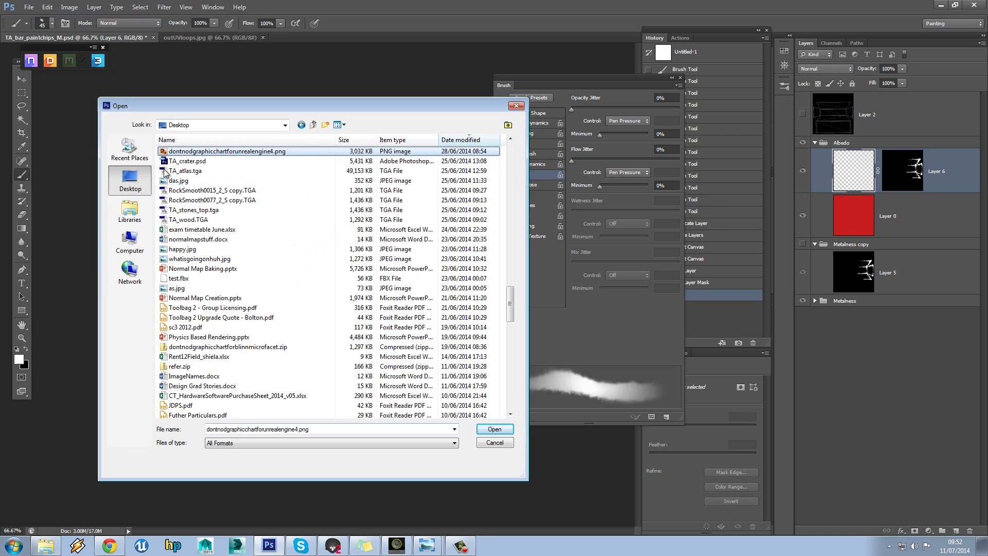
double_click(221, 153)
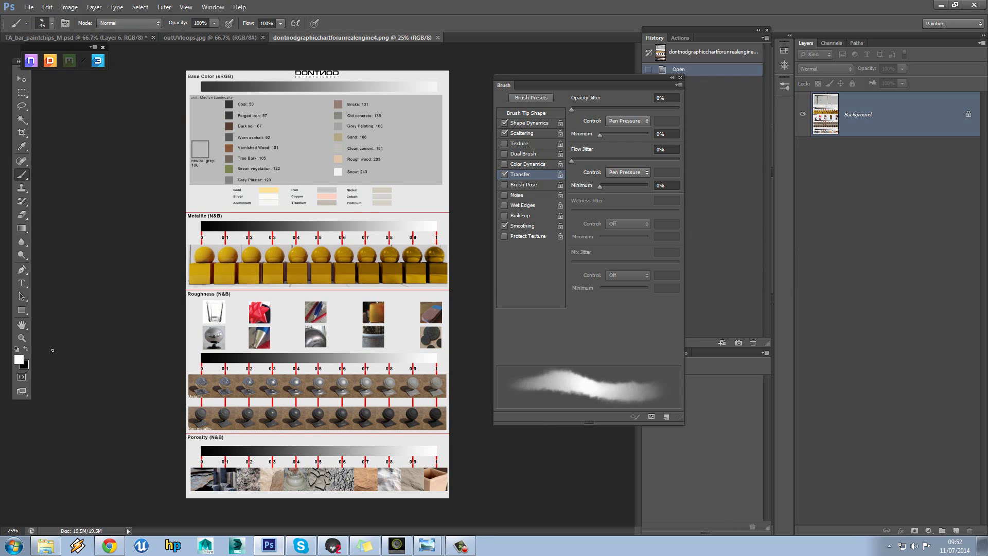
click(27, 339)
click(328, 184)
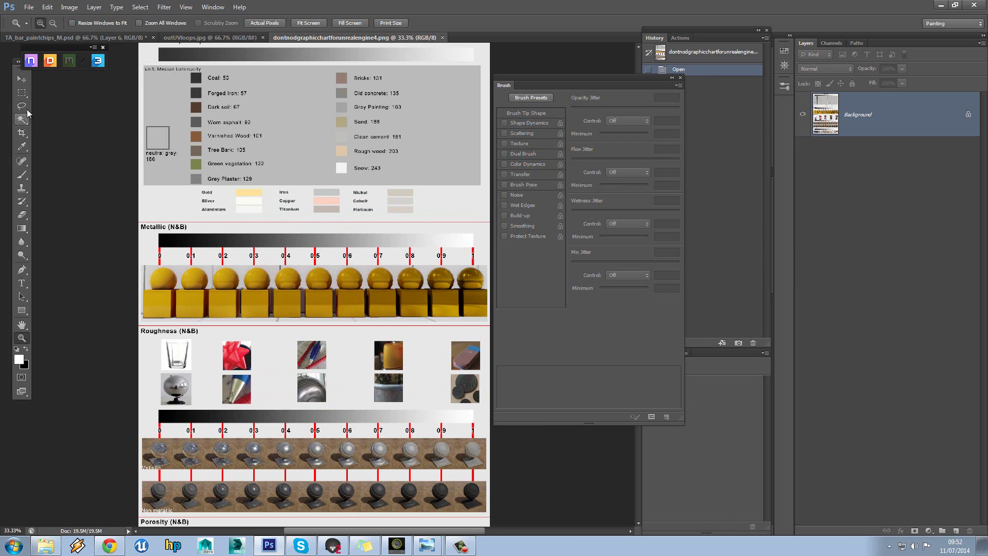
click(22, 175)
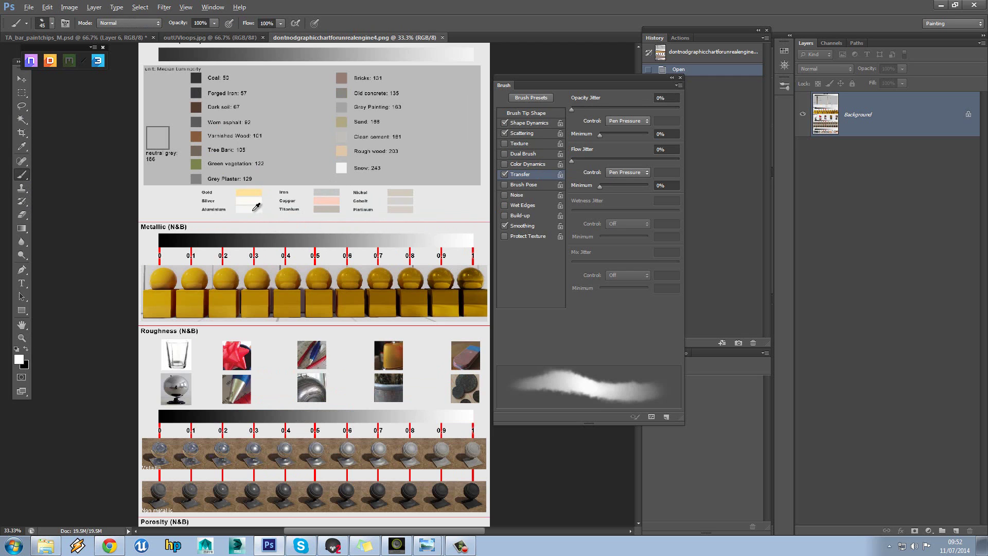
Return to the paintchips document and fill the masked Layer 6 with the sampled metal colour.
click(230, 37)
click(118, 35)
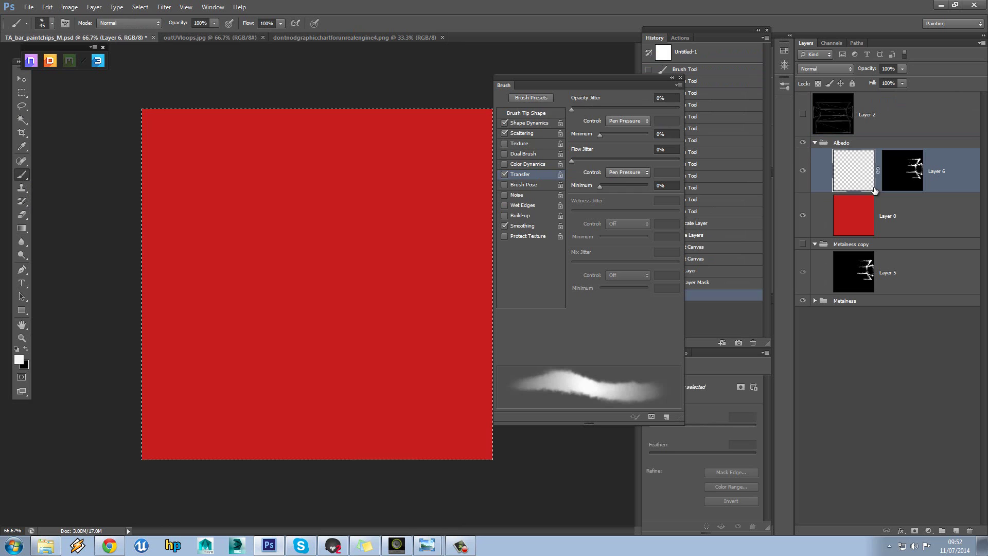
key(alt+BackSpace)
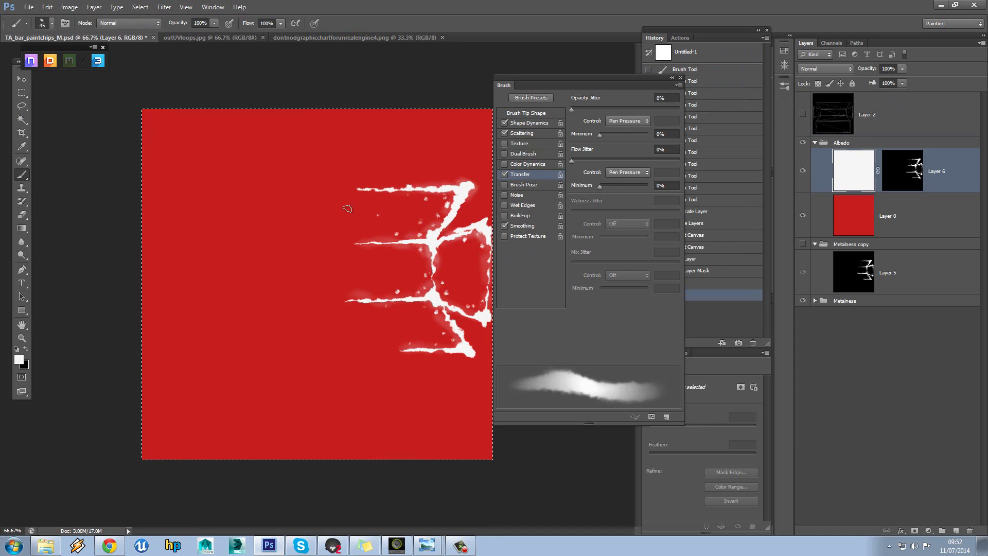
Save the document as TA_bar_paintchips_A.psd in the sourceimages folder with maximized compatibility.
click(29, 7)
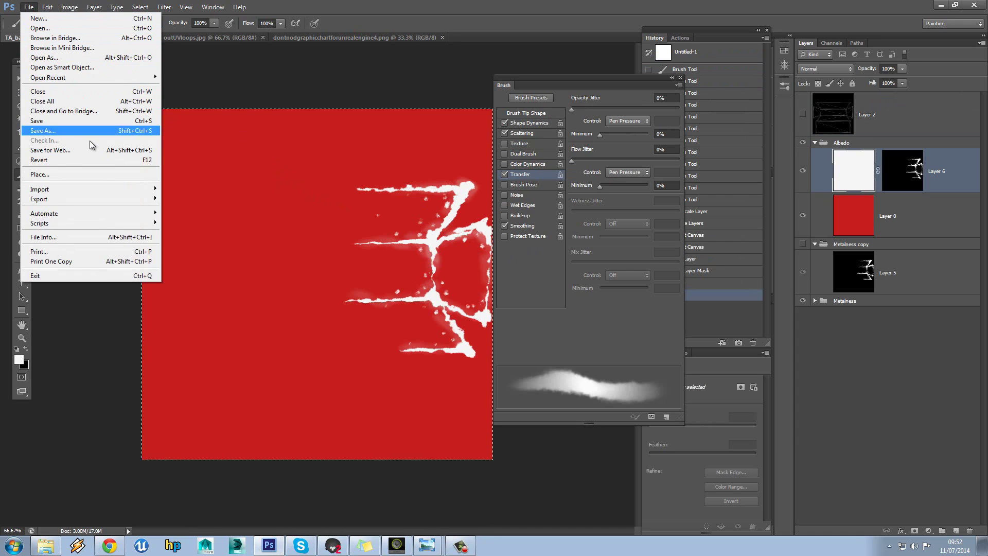
click(96, 133)
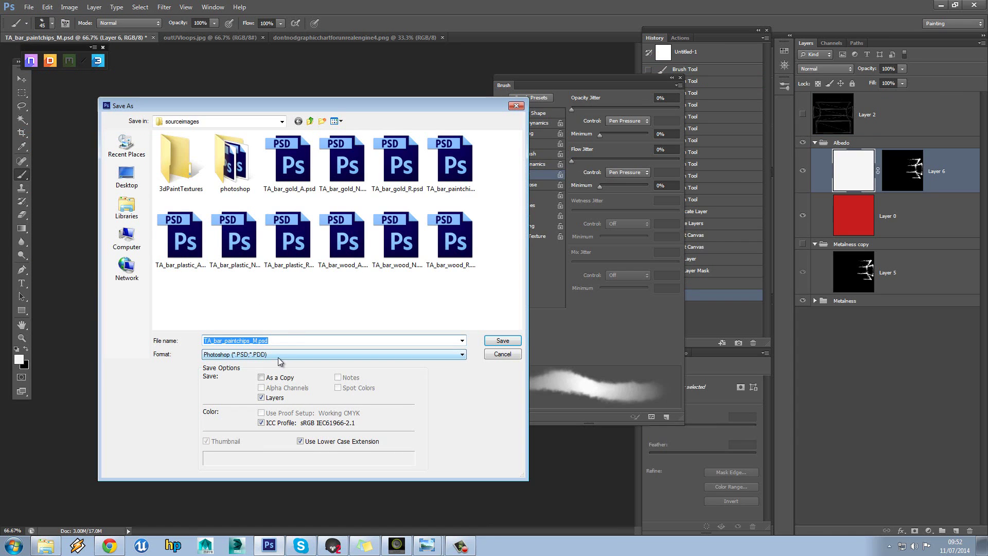
click(260, 339)
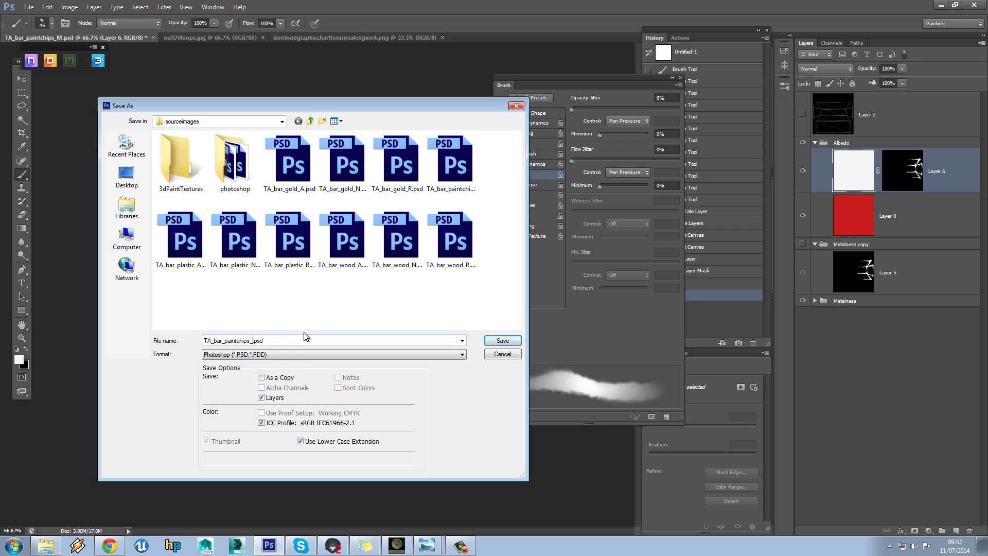
click(502, 341)
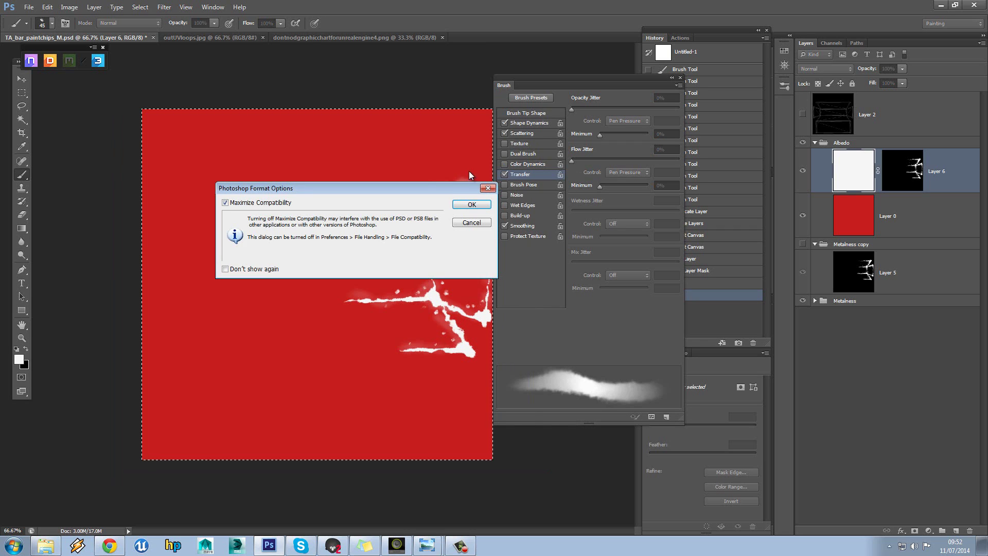
click(466, 206)
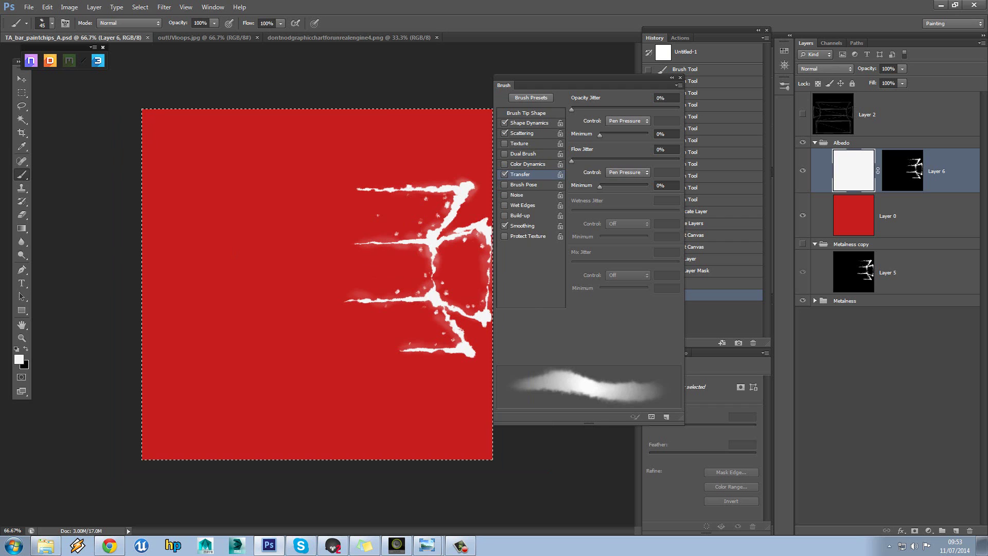
Switch to Marmoset Toolbag, load TA_bar_paintchips_A.psd as the albedo map of NewMat01 and apply the material to the bar.
drag(0, 167, 675, 13)
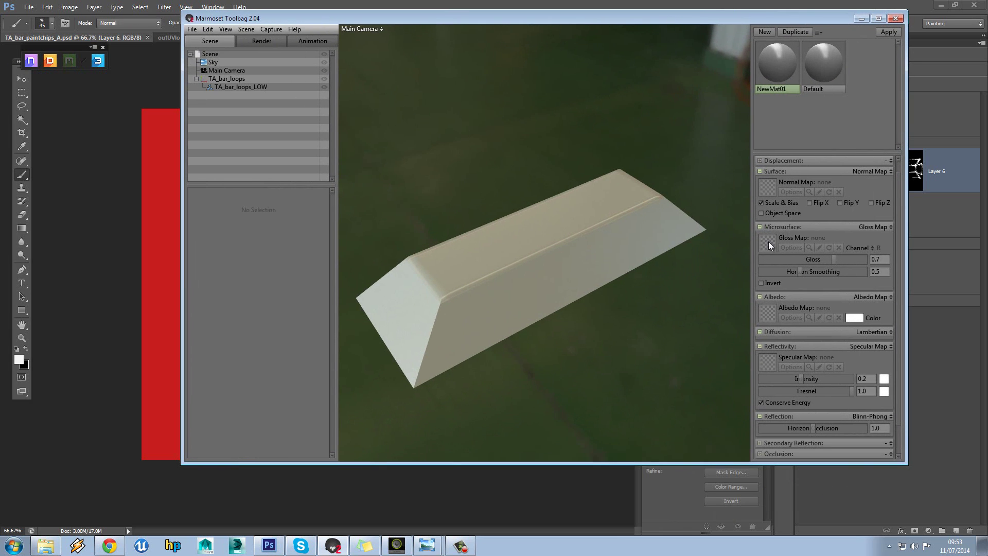
drag(642, 186, 636, 170)
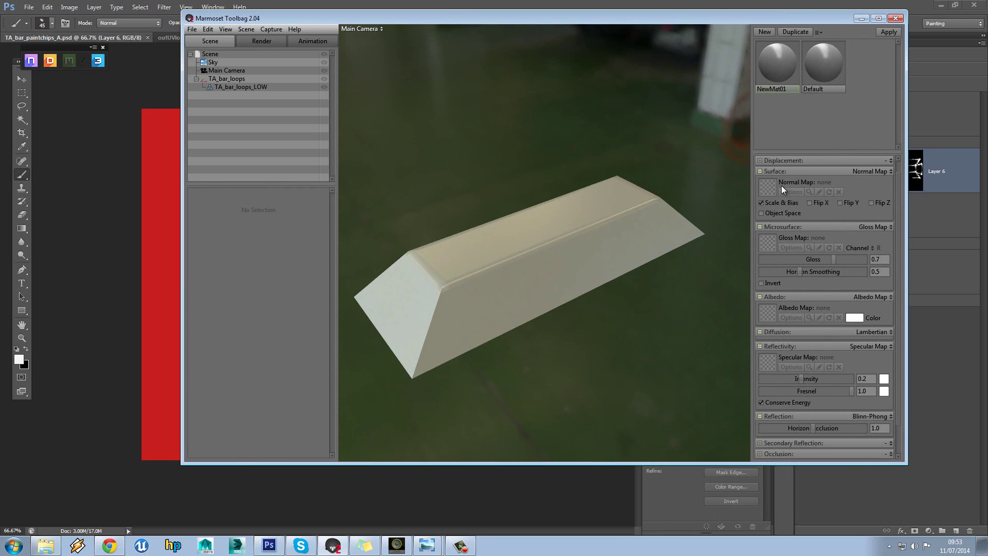
click(767, 317)
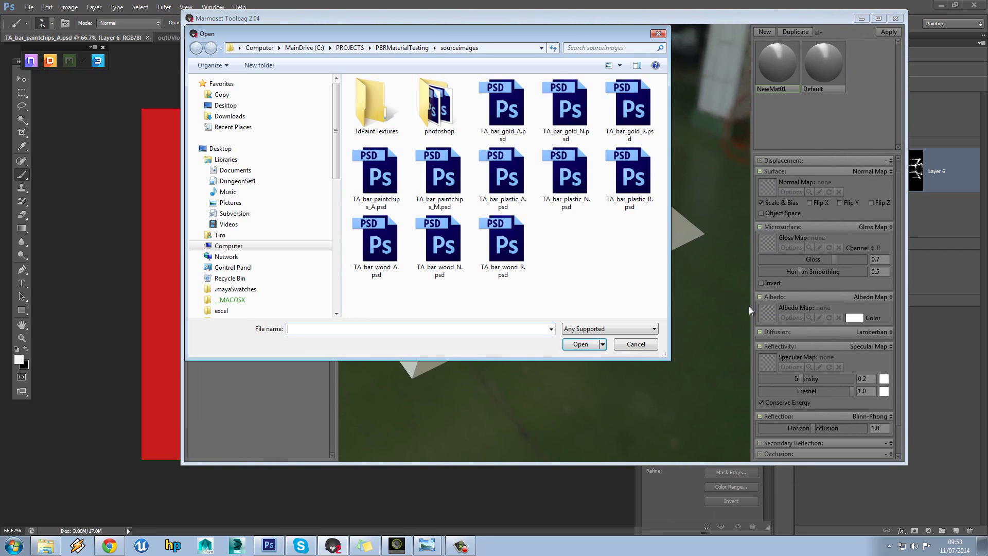
click(376, 163)
double_click(376, 160)
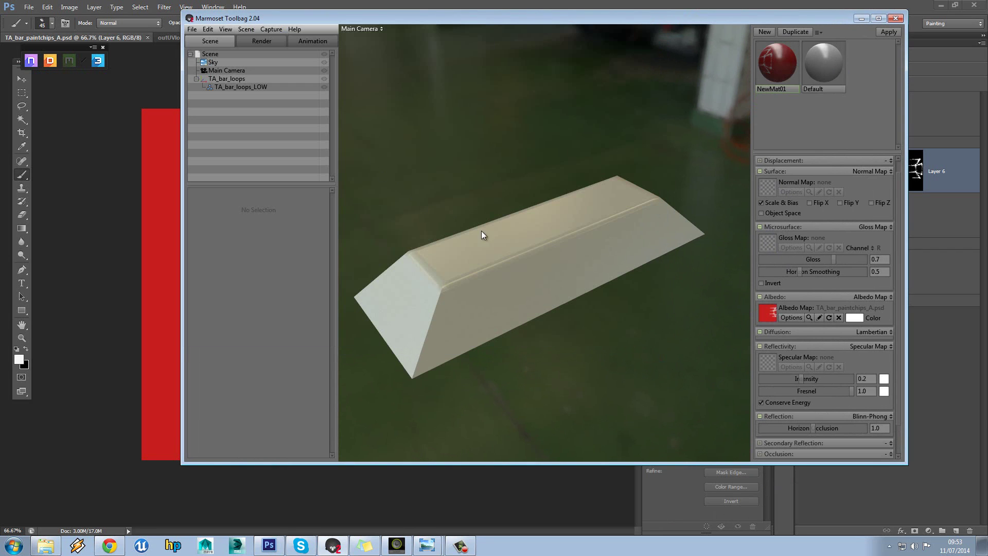
drag(745, 106, 576, 251)
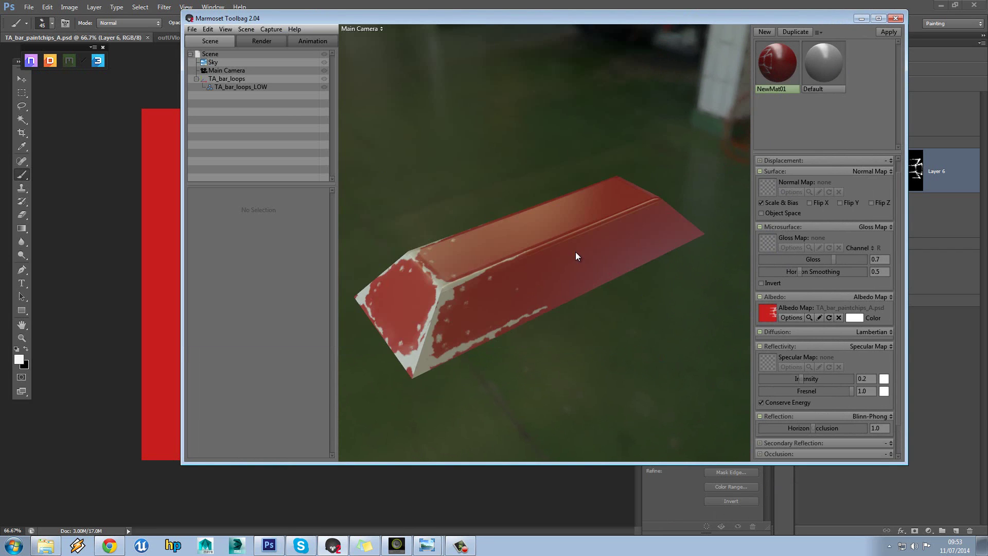
drag(674, 331, 625, 331)
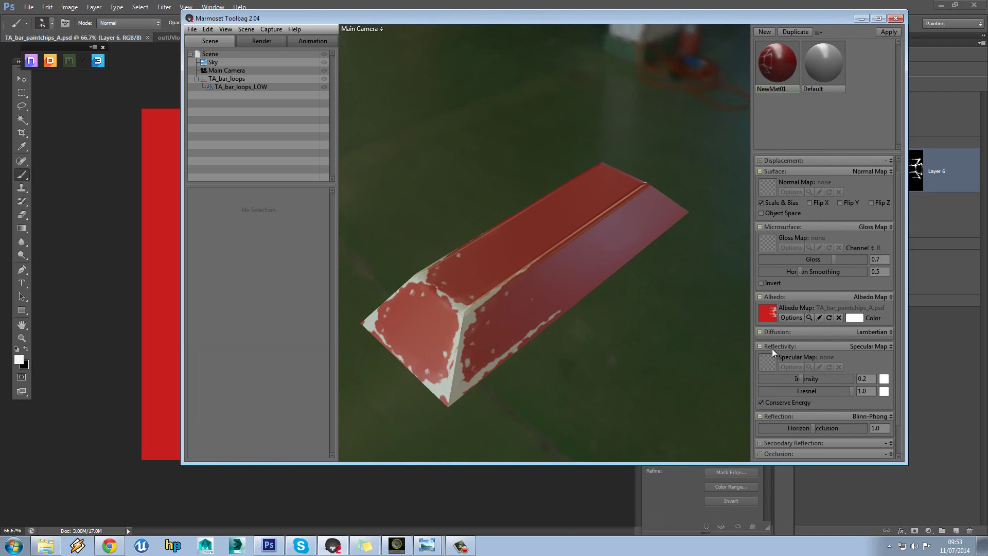
Set NewMat01's reflectivity to Metalness Map, load TA_bar_paintchips_M.psd and inspect the chipped edges on the bar.
click(883, 345)
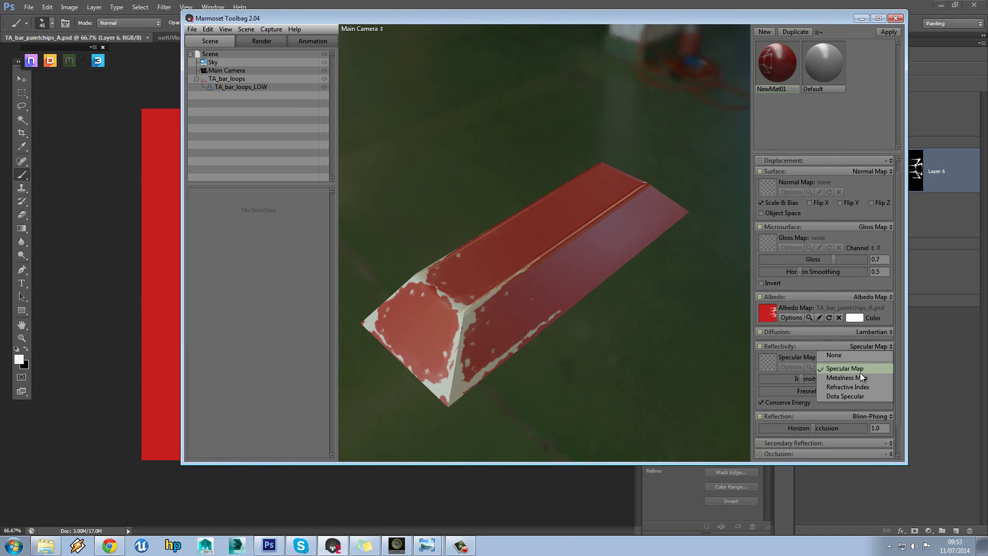
click(859, 375)
click(764, 359)
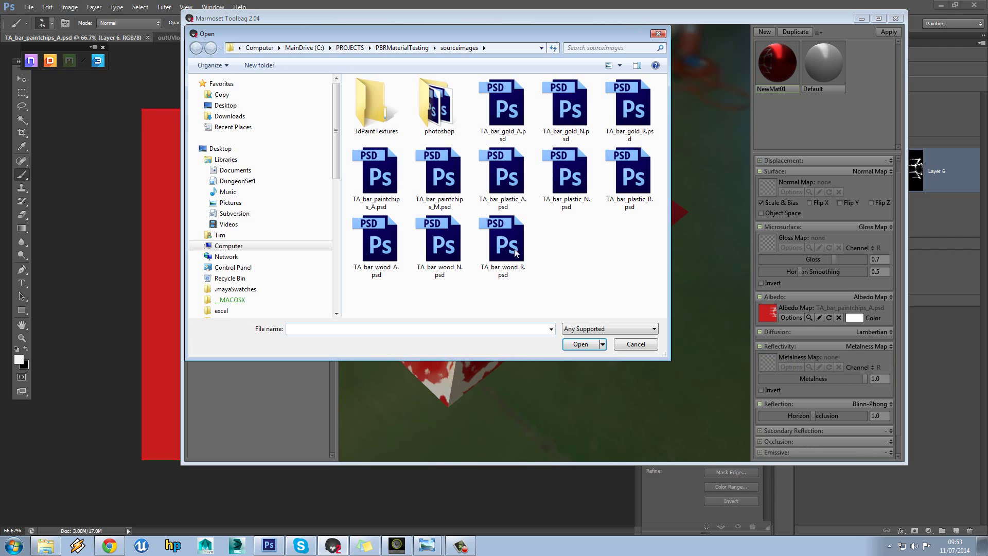
double_click(437, 176)
drag(585, 227, 512, 194)
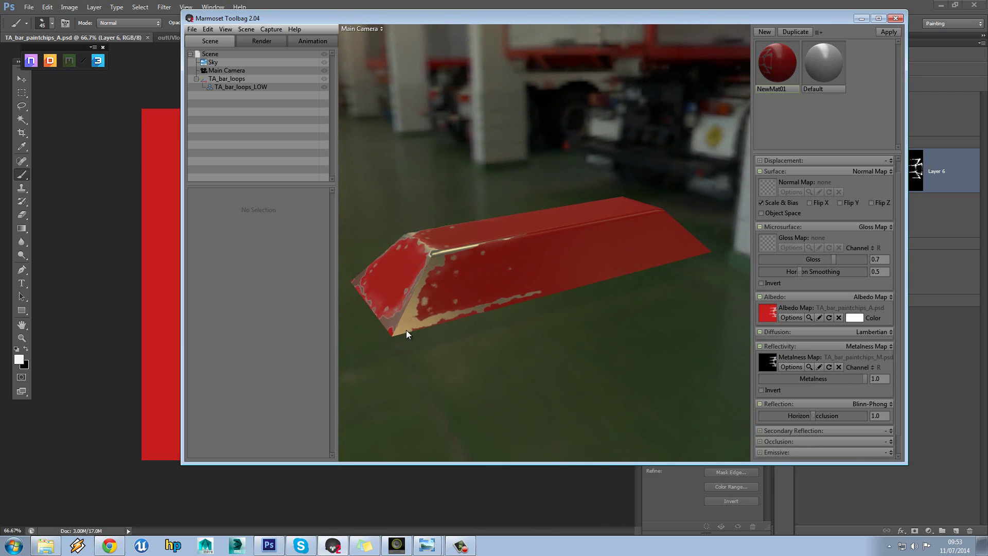
drag(507, 308, 385, 308)
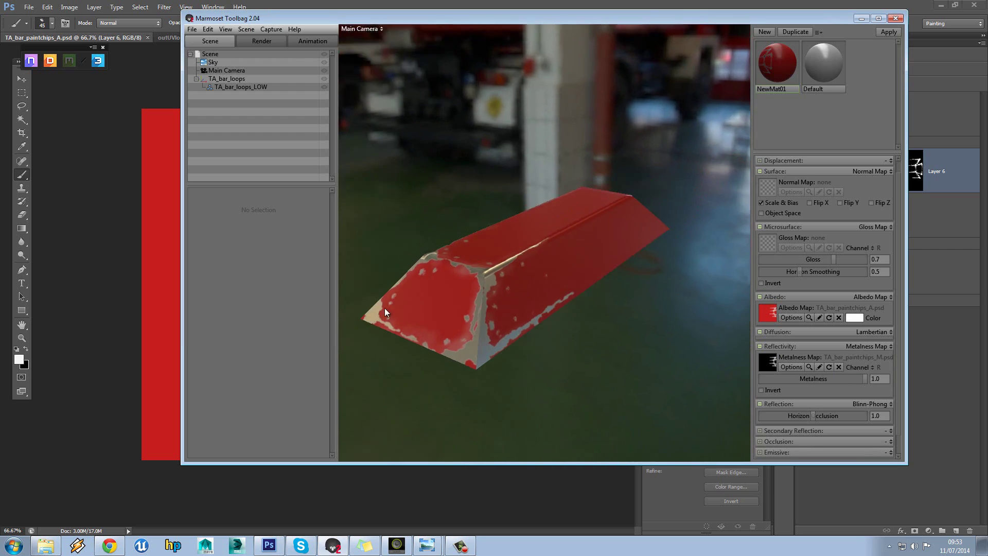
Load TA_Bar_loops_N.tga from the images folder as NewMat01's normal map and inspect the edges of the bar.
click(764, 184)
click(407, 47)
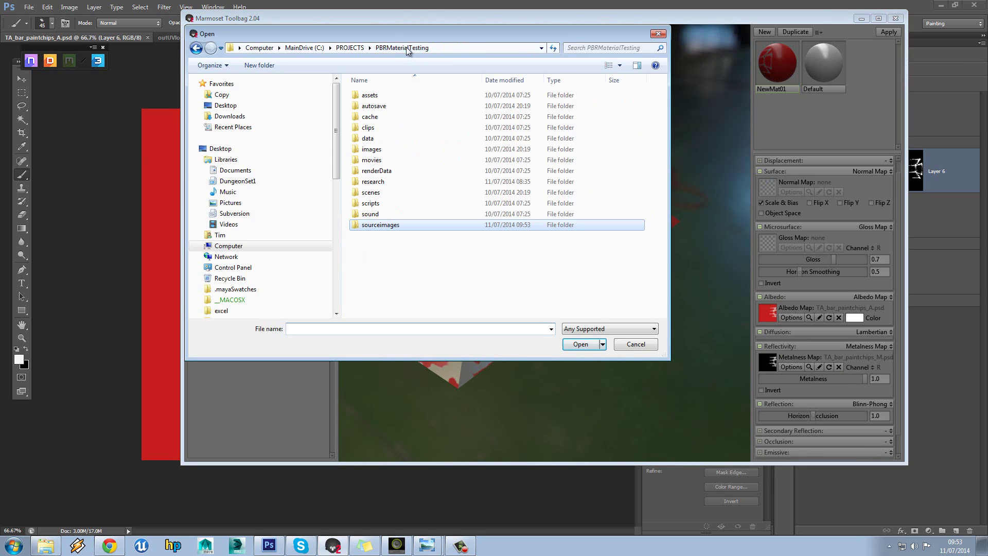
double_click(388, 150)
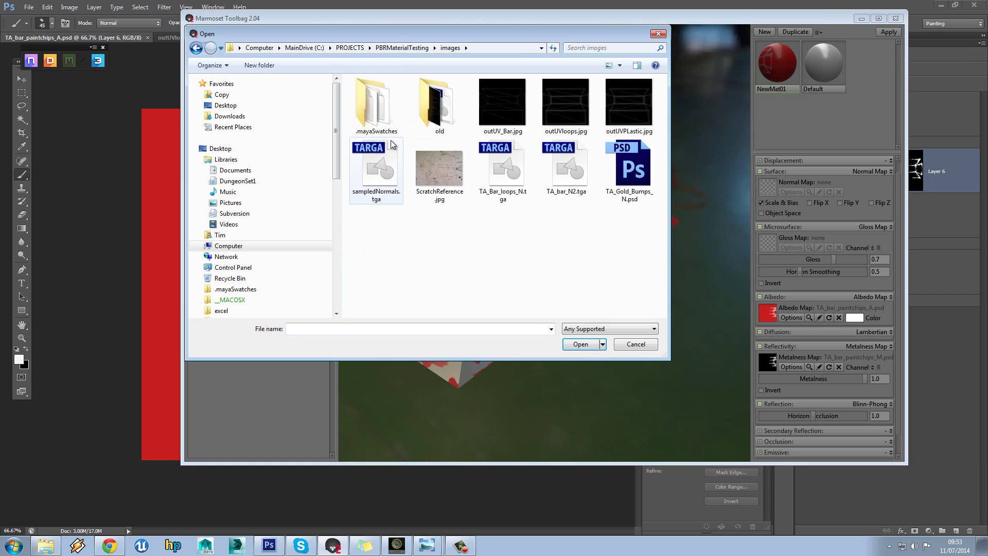
click(506, 174)
double_click(504, 177)
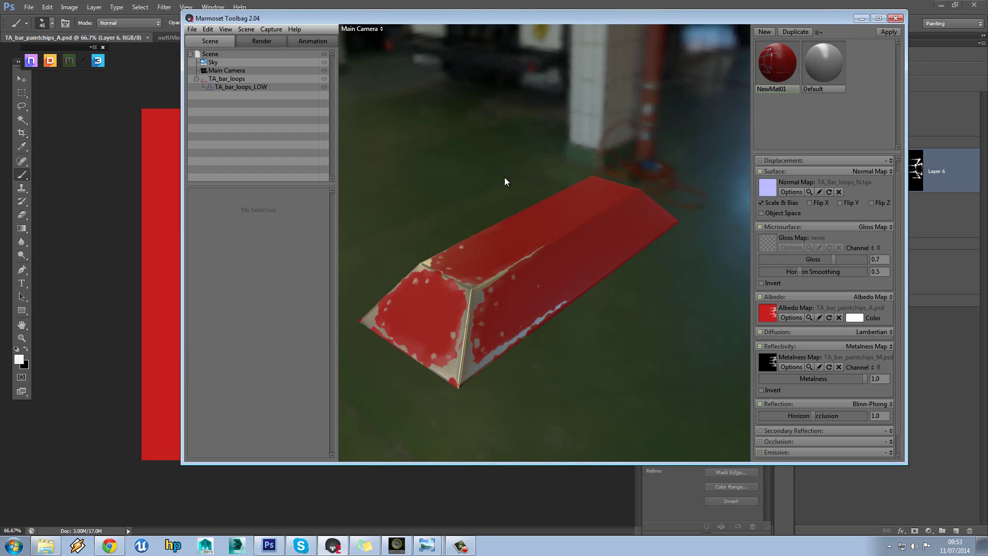
drag(519, 227, 577, 226)
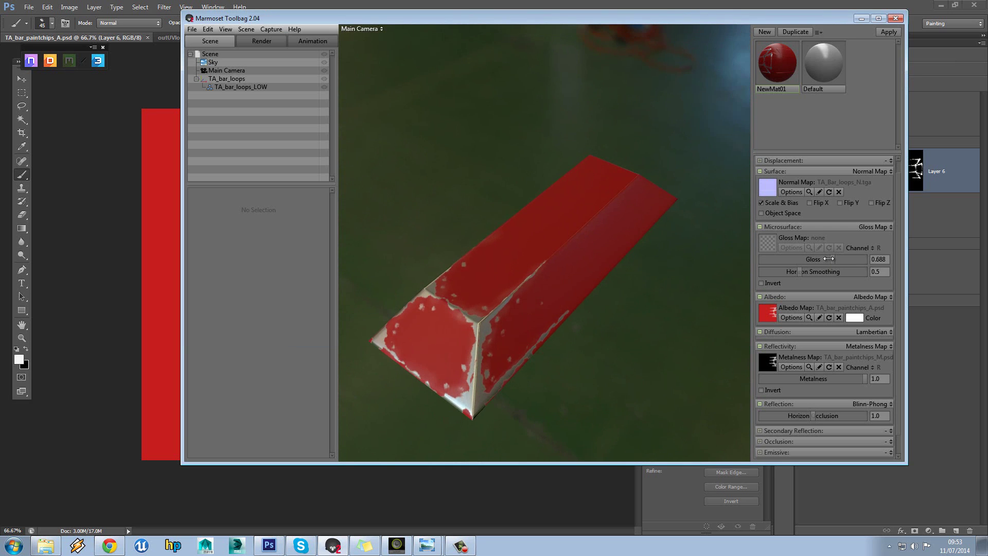
Lower NewMat01's gloss to 0.534 and inspect the paint and bare metal from several angles.
drag(829, 259, 815, 259)
drag(736, 253, 560, 292)
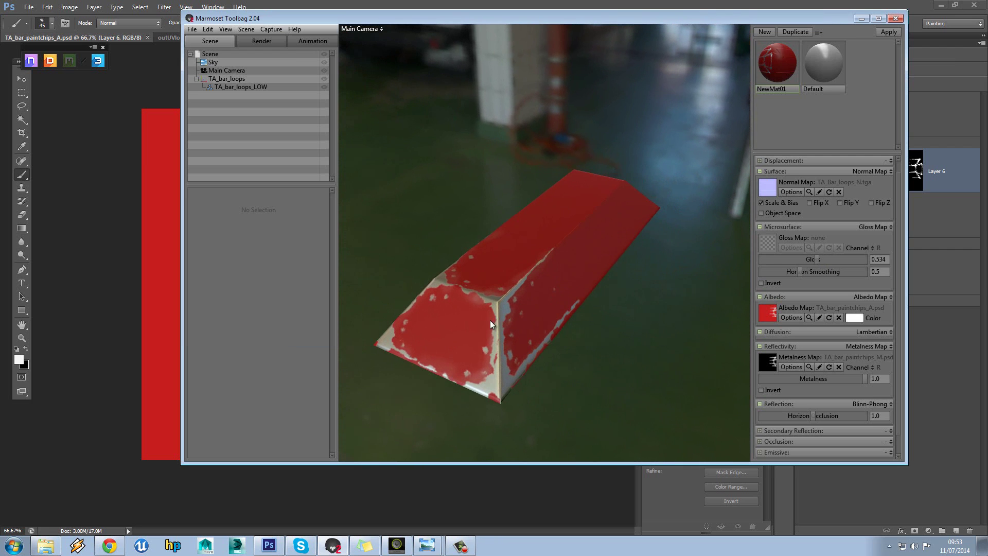
drag(511, 349, 520, 341)
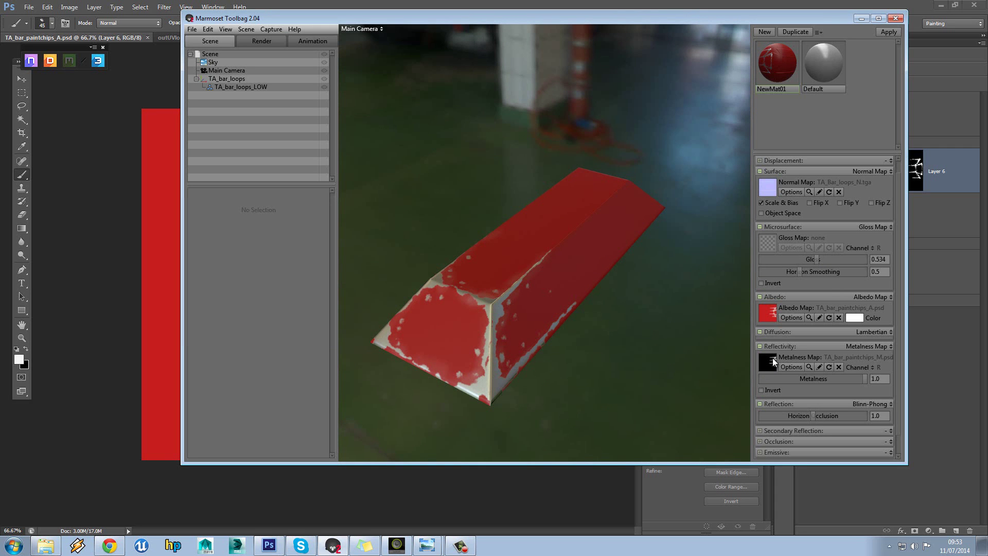
drag(491, 340, 573, 316)
drag(456, 288, 490, 272)
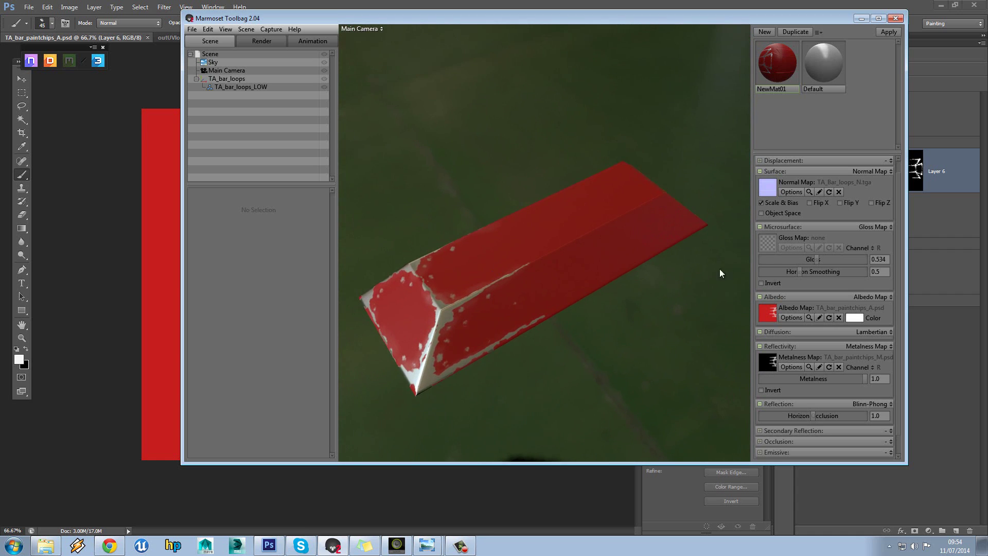
Raise NewMat01's gloss to 1.0, check the reflections on the bar, and bring the gloss partway back down.
drag(817, 260, 875, 260)
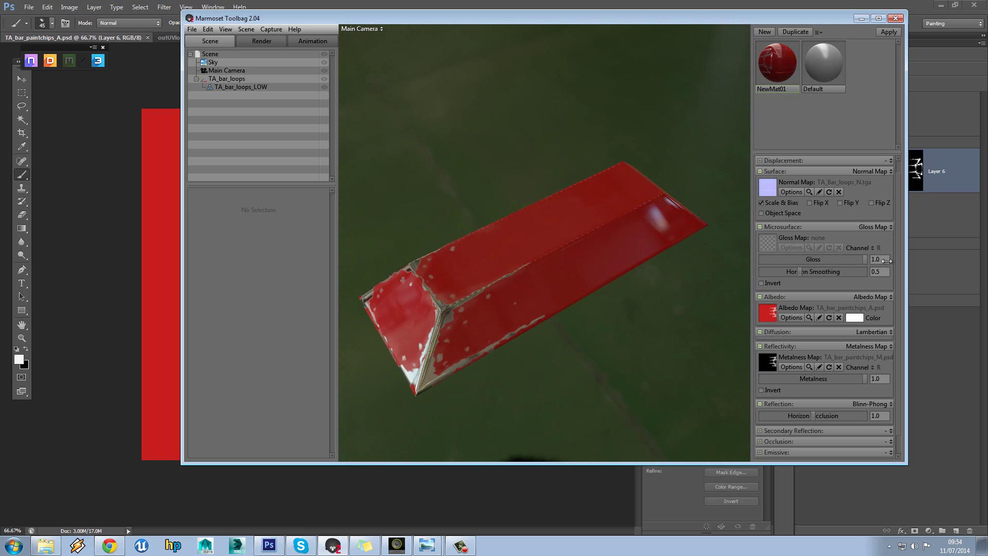
mouse_move(524, 229)
mouse_down()
mouse_move(478, 214)
mouse_move(538, 217)
mouse_up()
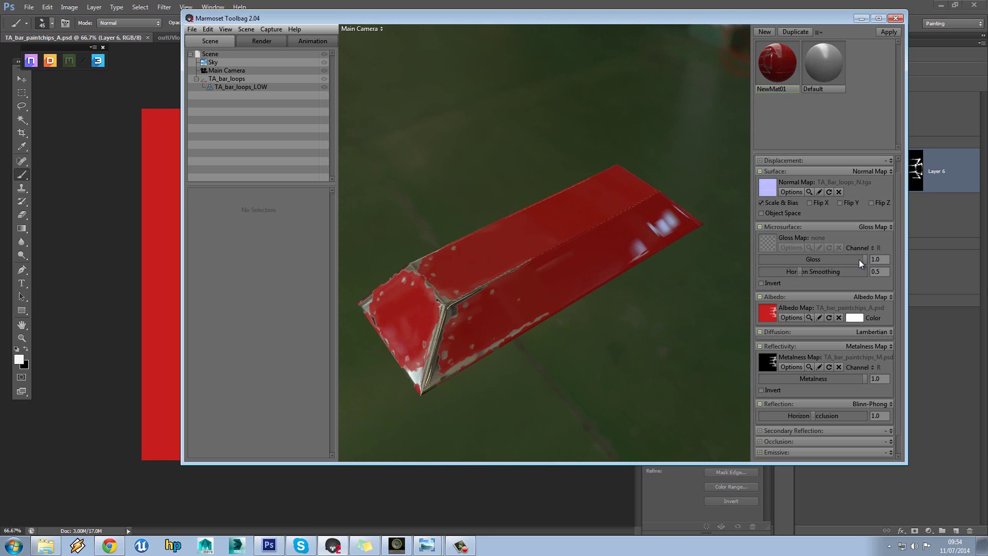
drag(859, 260, 829, 259)
drag(591, 274, 567, 254)
Switch to Photoshop, show the UV wireframe on Layer 2, and hide and collapse the Albedo group.
click(941, 345)
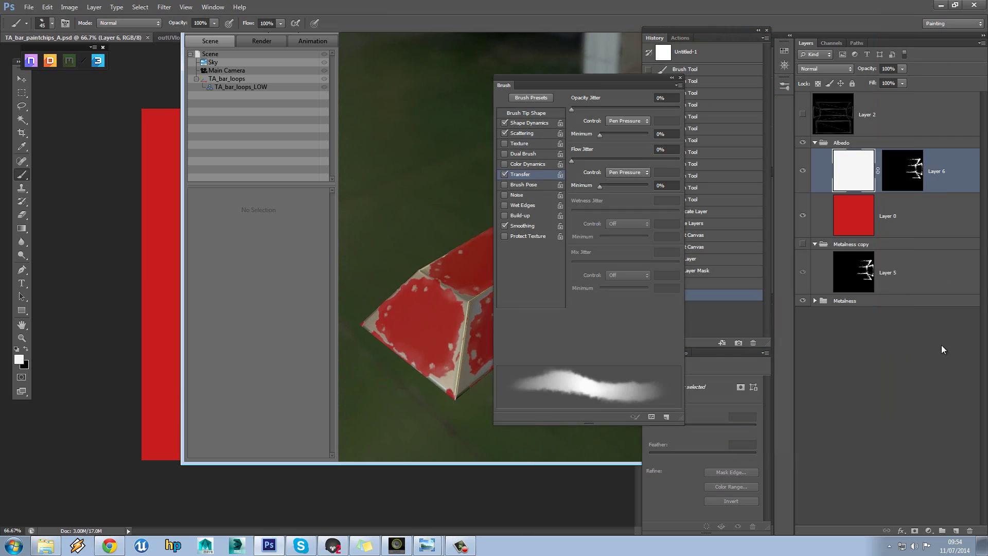
click(804, 114)
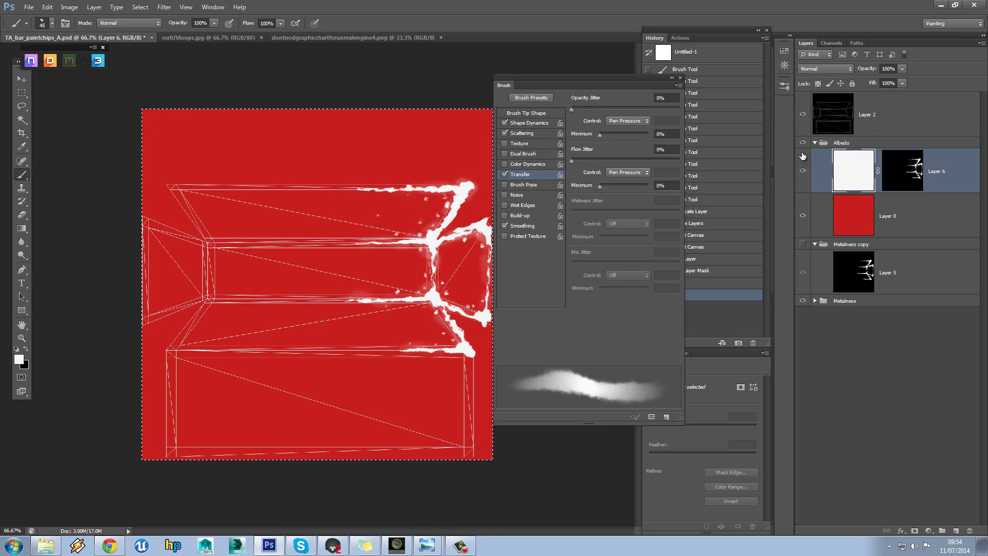
click(813, 143)
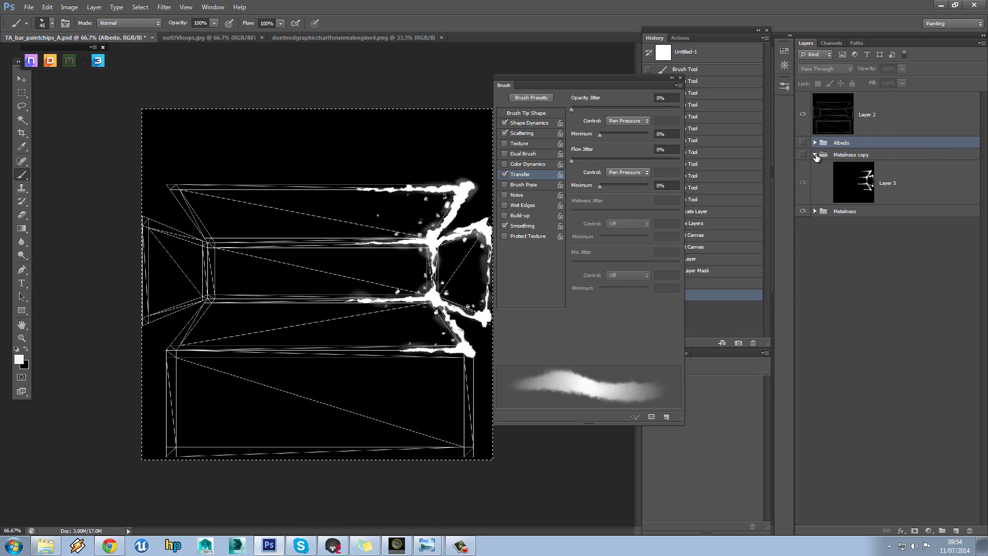
Collapse the Metalness copy group and delete it from the document.
click(817, 156)
click(815, 154)
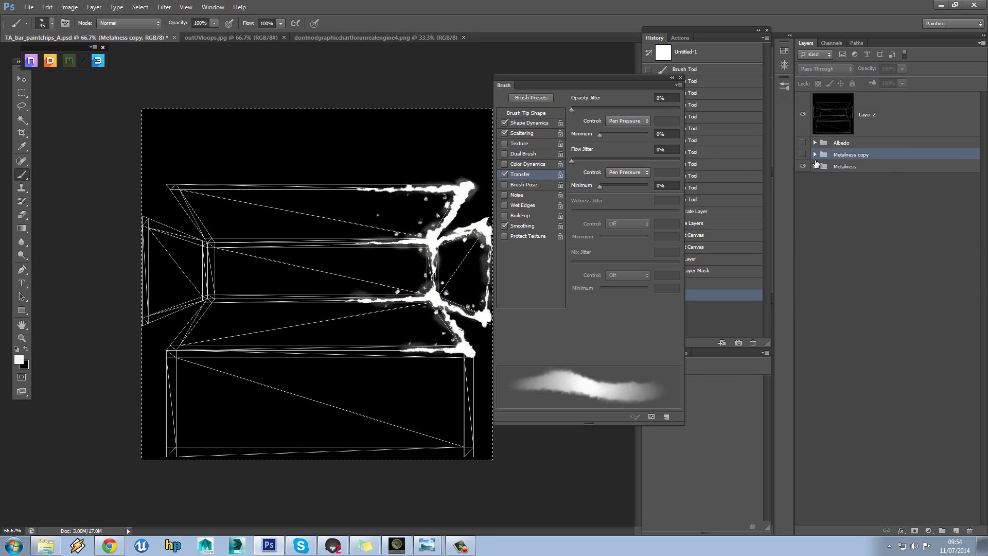
drag(849, 155, 969, 530)
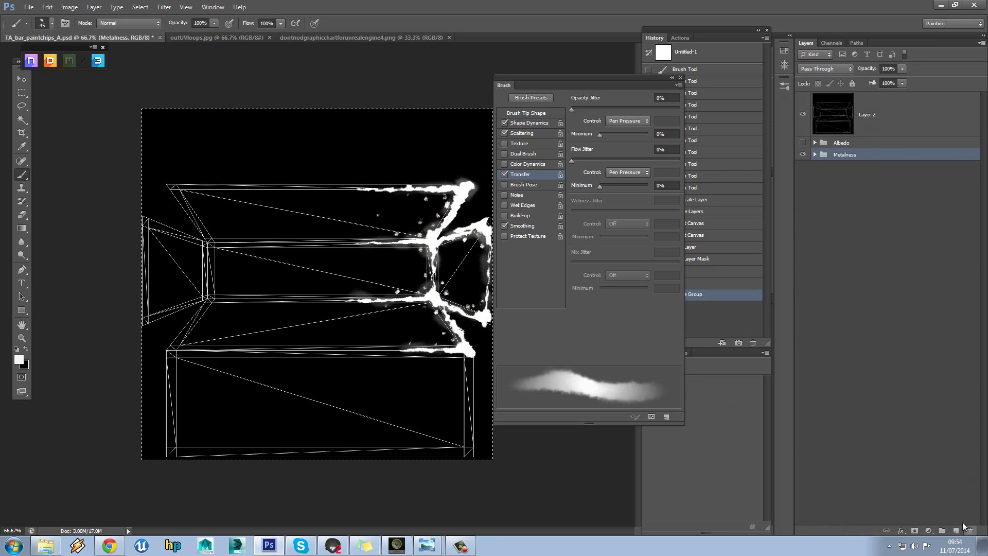
Expand the Metalness group, target Layer 3's mask with black as the foreground colour, and deselect the canvas.
click(815, 155)
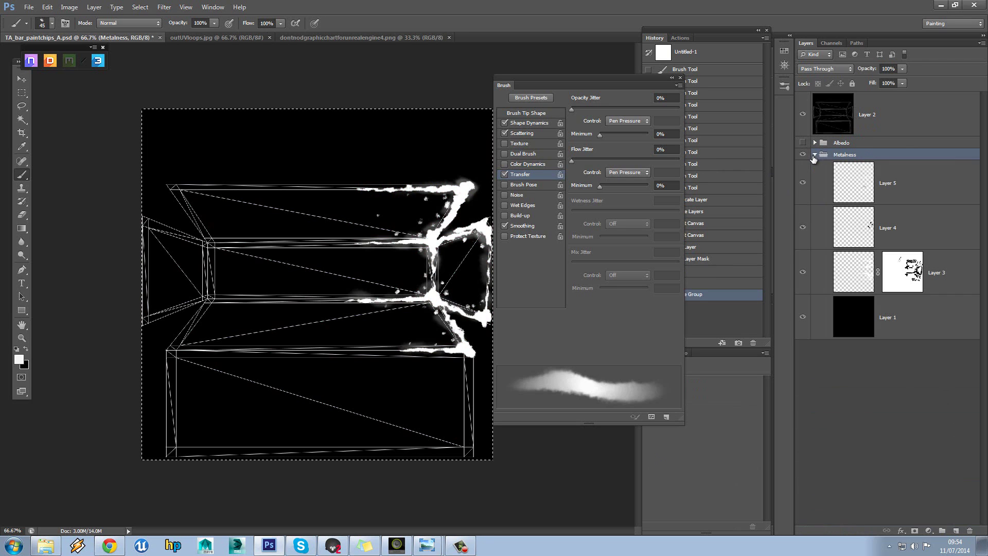
click(802, 183)
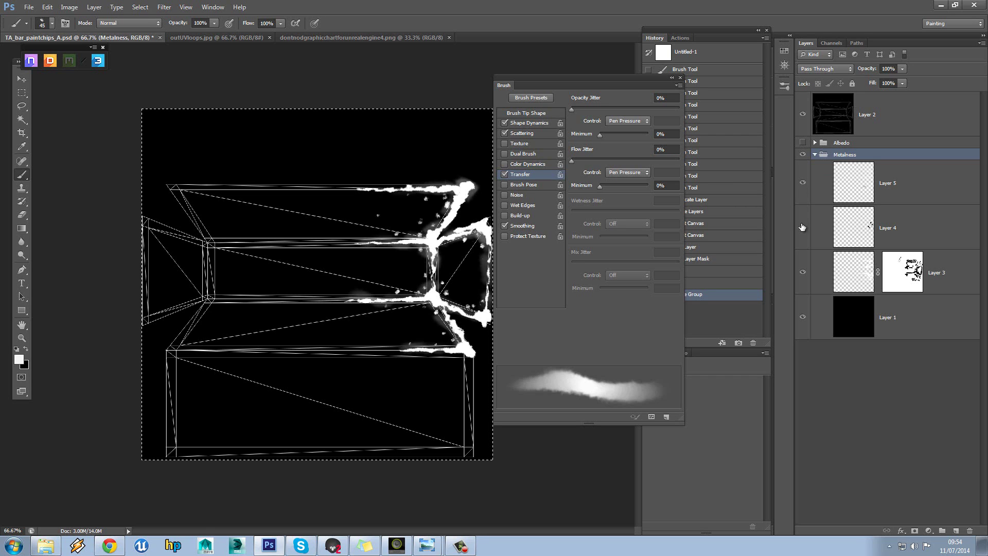
click(802, 272)
click(904, 271)
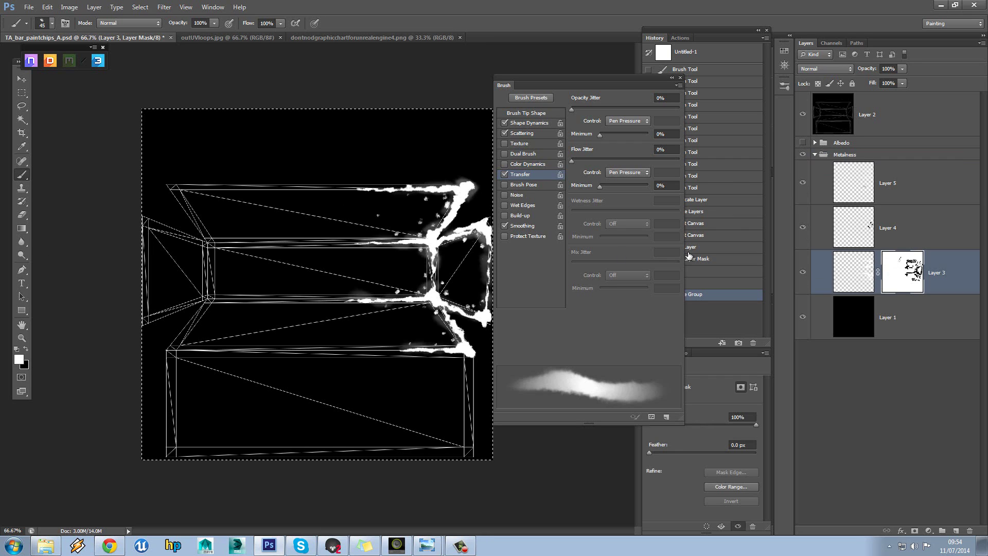
key(x)
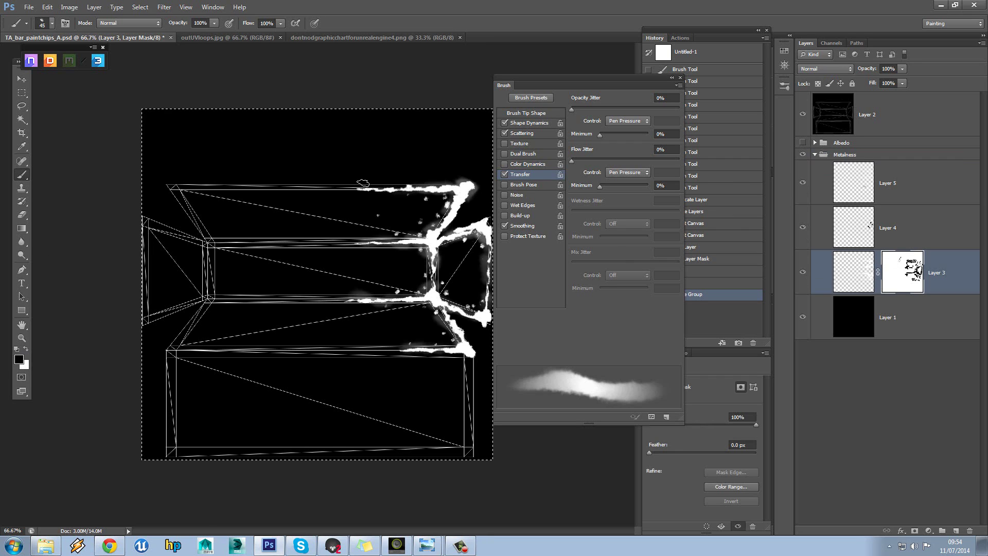
click(24, 95)
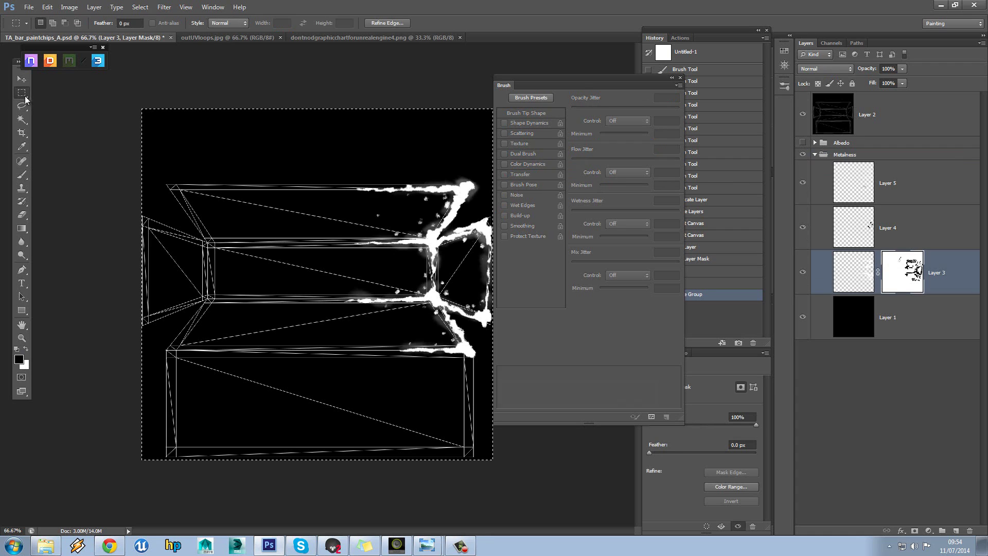
click(360, 184)
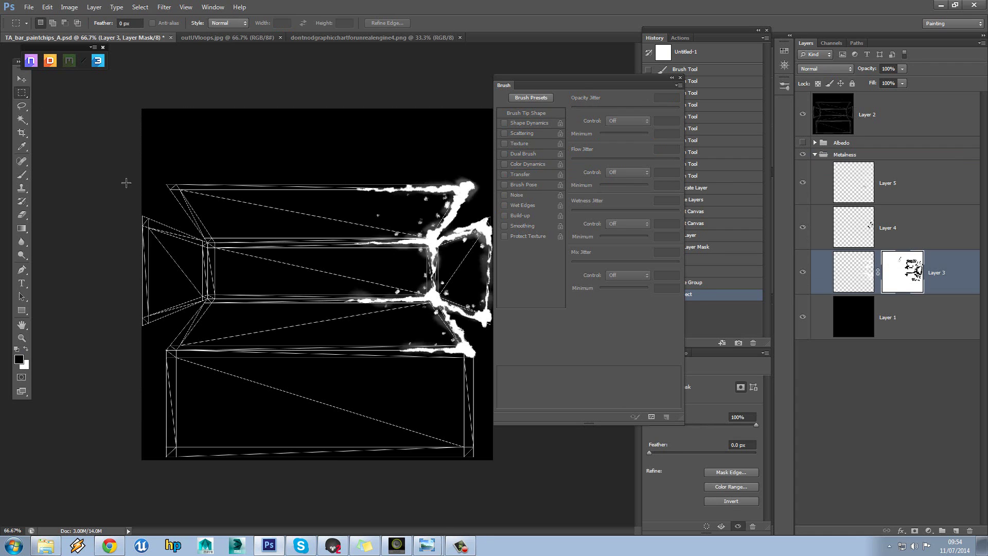
Try a black brush stroke on Layer 3's mask over the chips along the uppermost UV edge, and undo it.
click(21, 174)
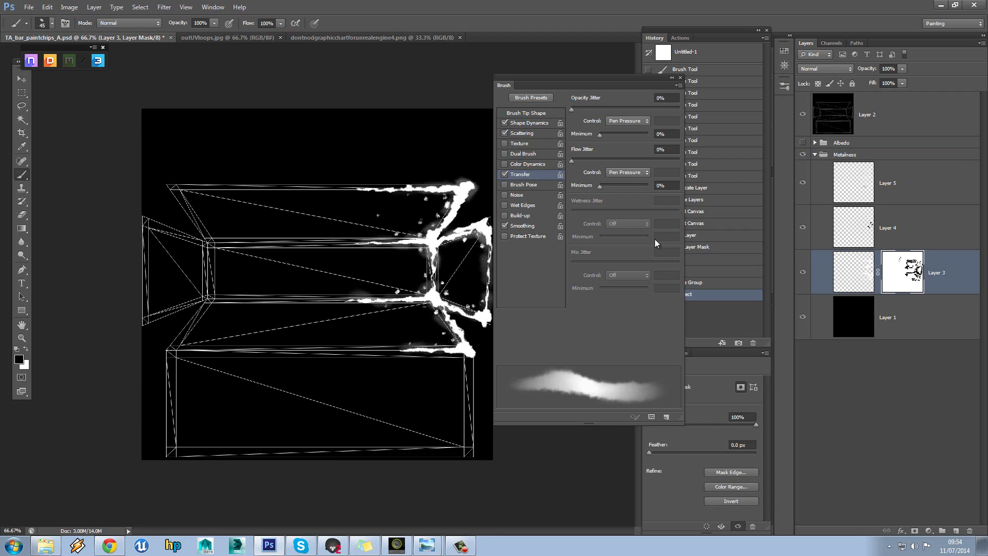
mouse_move(407, 189)
mouse_down()
mouse_move(373, 192)
mouse_move(378, 180)
mouse_move(363, 189)
mouse_move(383, 184)
mouse_up()
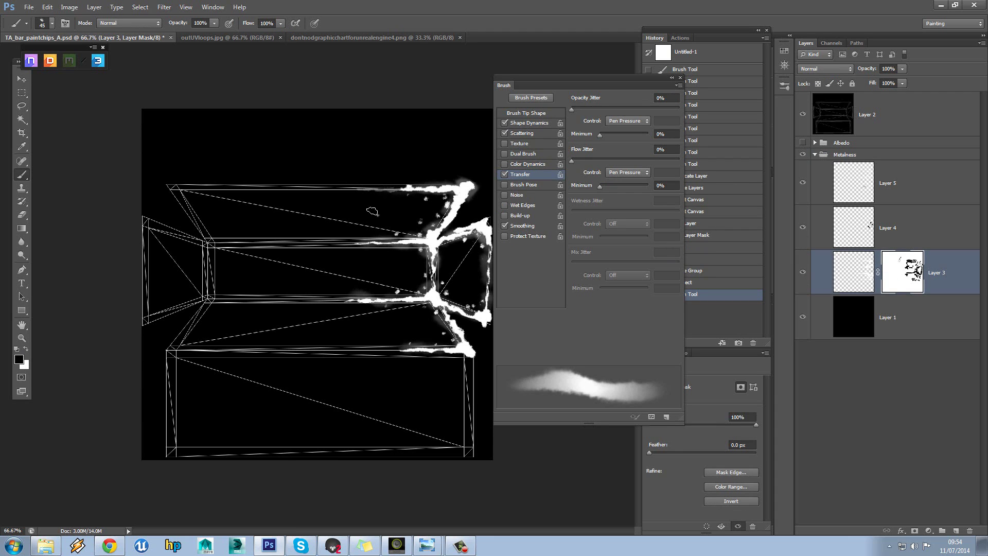
key(ctrl+z)
Choose the 35 px textured brush, try masking out the chips along the uppermost UV edge, and undo the strokes.
right_click(375, 212)
click(444, 331)
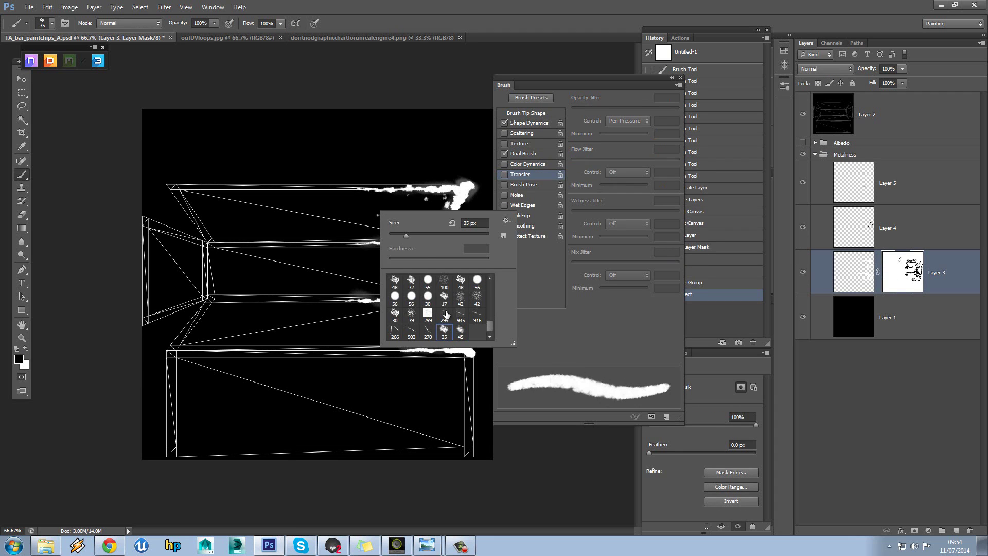
mouse_move(376, 190)
mouse_down()
mouse_move(363, 189)
mouse_move(420, 187)
mouse_move(441, 159)
mouse_move(437, 189)
mouse_move(456, 186)
mouse_up()
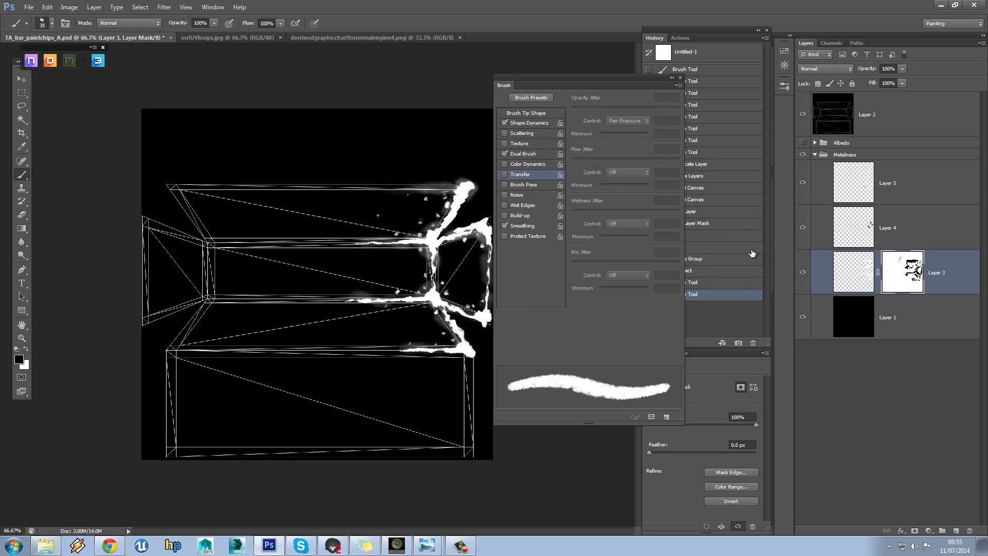
key(ctrl+alt+z)
key(ctrl+alt+z)
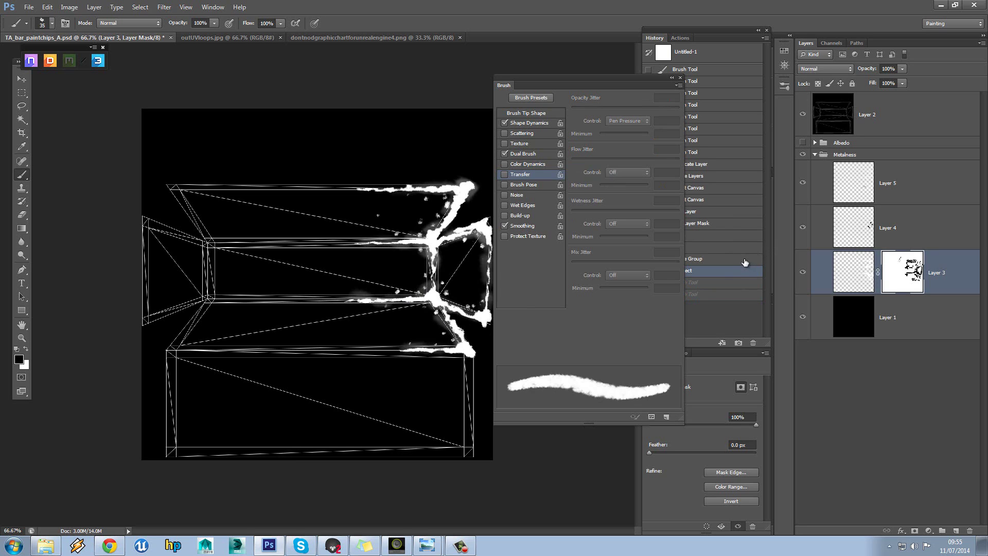
View Layer 3's mask on its own, paint white over its uppermost black strokes, and return to the normal canvas view.
alt+click(904, 279)
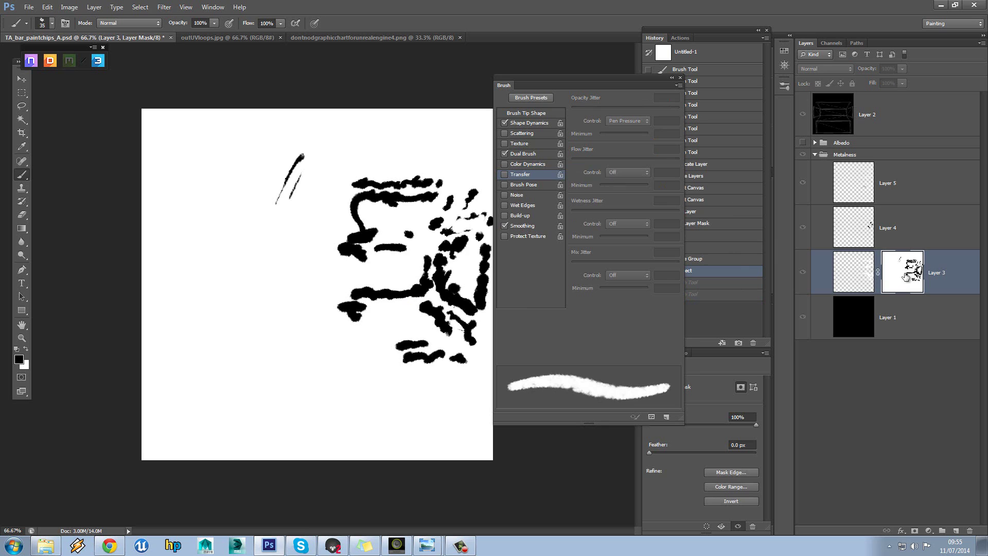
click(25, 349)
mouse_move(361, 201)
mouse_down()
mouse_move(370, 181)
mouse_move(355, 180)
mouse_move(380, 179)
mouse_move(403, 204)
mouse_move(427, 176)
mouse_move(431, 200)
mouse_move(407, 212)
mouse_move(359, 199)
mouse_move(426, 196)
mouse_up()
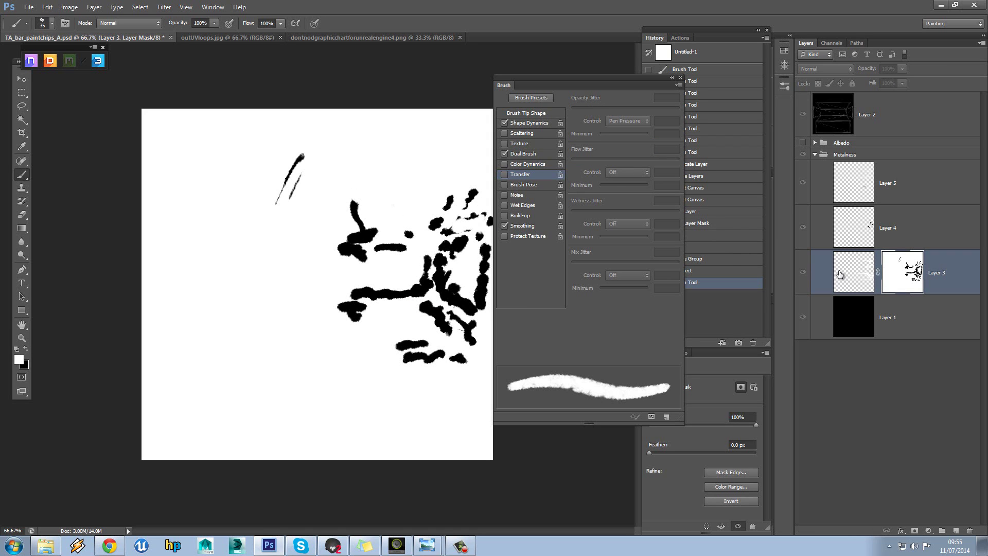
click(803, 275)
On Layer 3's pixels, paint the uppermost UV edge black and repaint a white band along it.
click(849, 275)
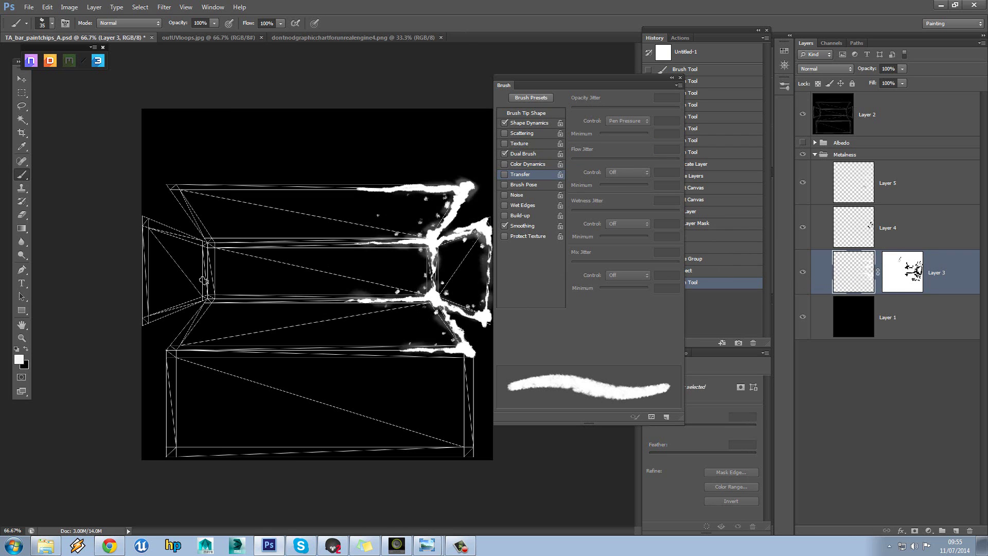
click(26, 350)
mouse_move(369, 186)
mouse_down()
mouse_move(360, 188)
mouse_move(453, 187)
mouse_up()
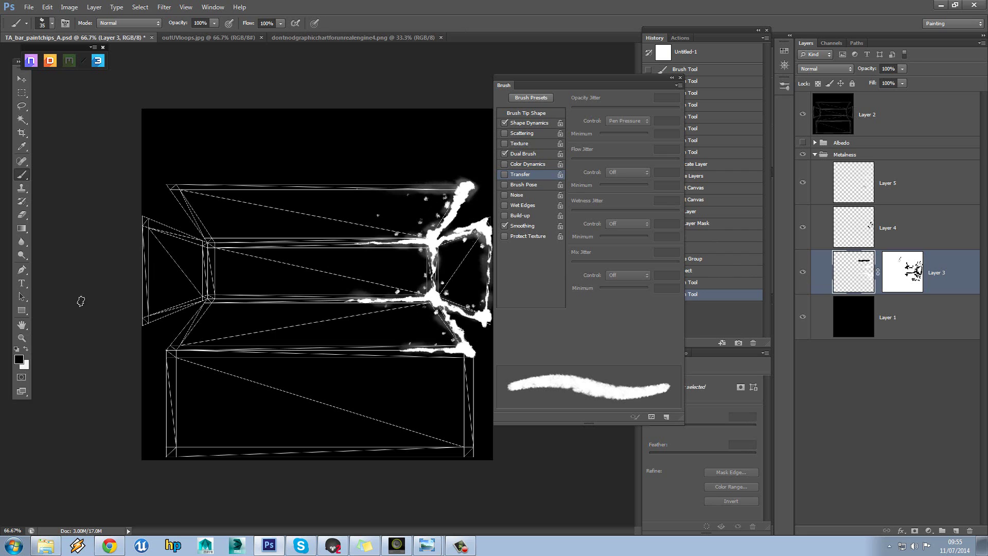
click(25, 350)
mouse_move(456, 186)
mouse_down()
mouse_move(366, 185)
mouse_move(426, 185)
mouse_up()
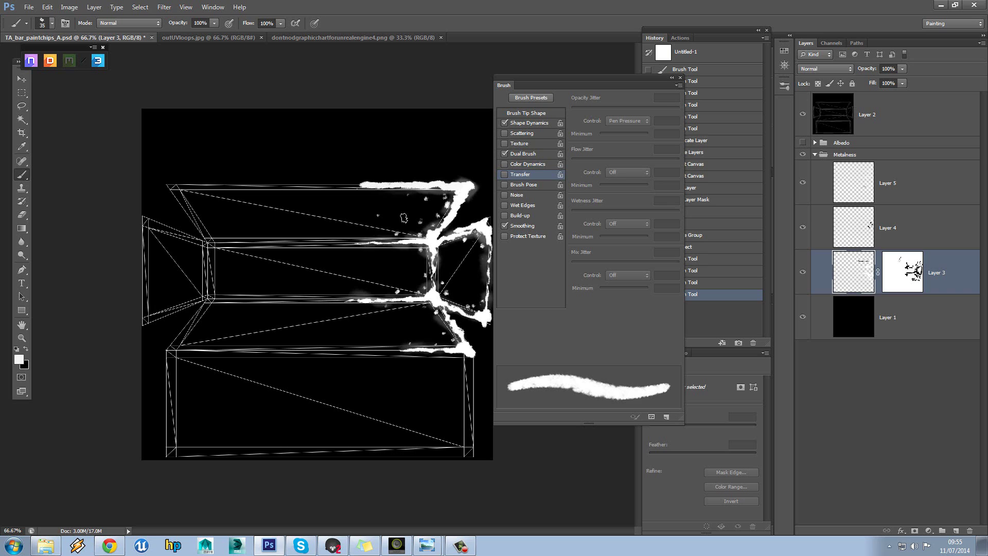
Set the brush's minimum diameter to 11%, break up the uppermost white band in black on Layer 3's mask, and undo the last dab.
click(530, 125)
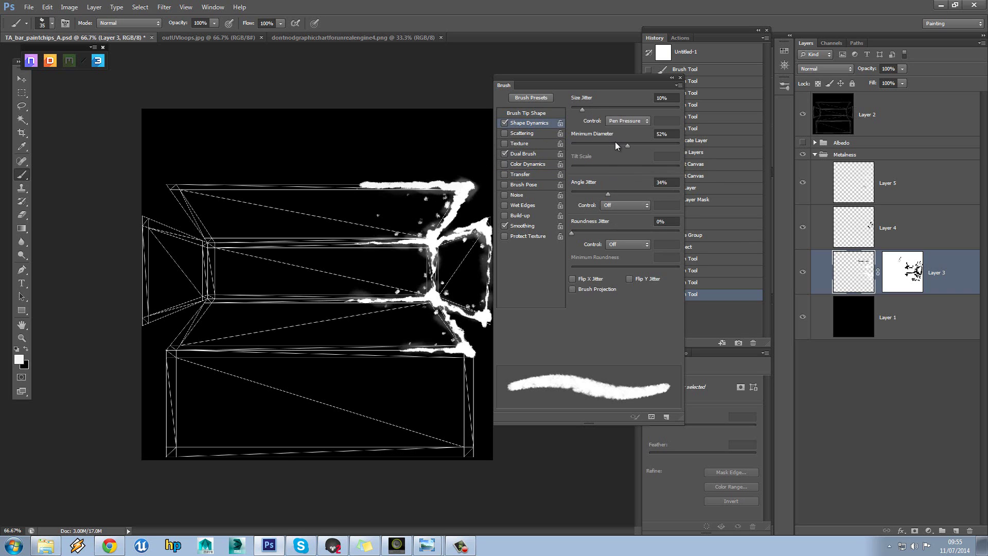
drag(607, 147, 584, 145)
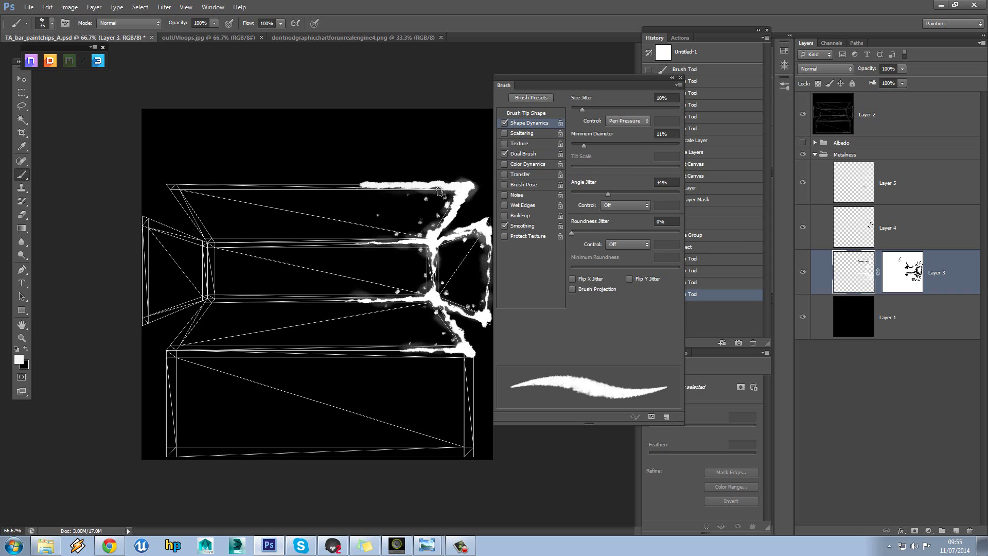
click(891, 281)
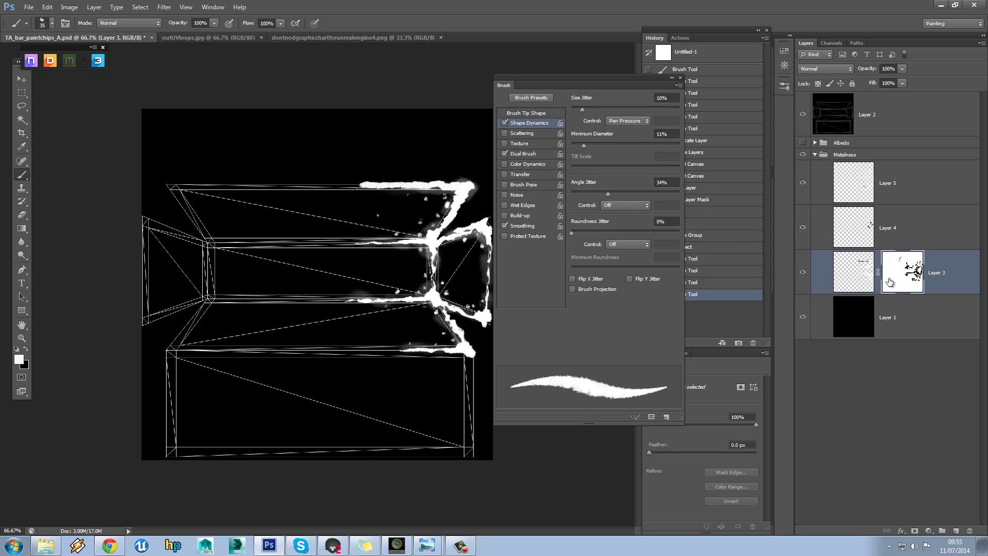
click(26, 350)
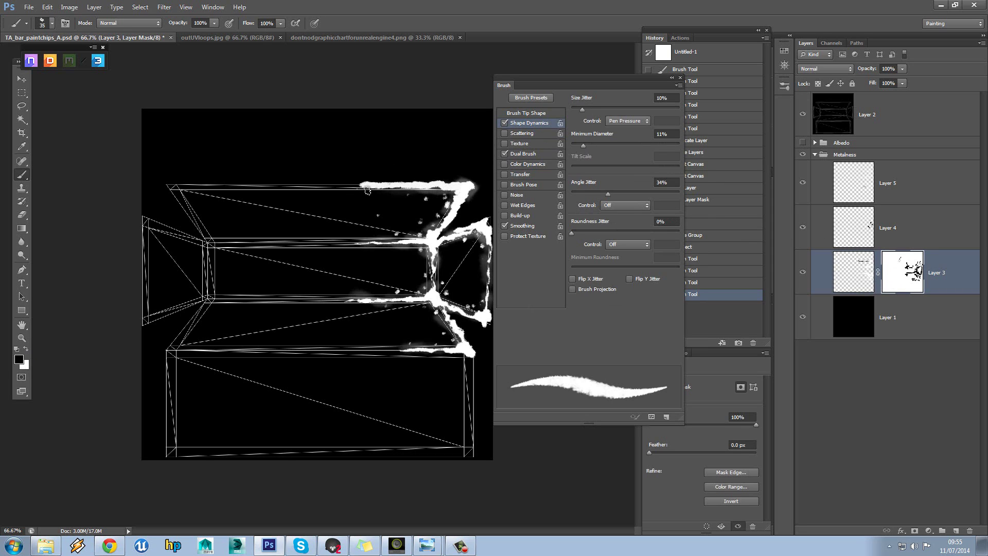
mouse_move(369, 190)
mouse_down()
mouse_move(370, 178)
mouse_move(375, 190)
mouse_up()
mouse_move(379, 177)
mouse_down()
mouse_move(408, 177)
mouse_move(369, 188)
mouse_move(419, 190)
mouse_move(407, 180)
mouse_move(444, 178)
mouse_move(379, 188)
mouse_move(421, 180)
mouse_move(454, 204)
mouse_up()
click(416, 180)
key(ctrl+z)
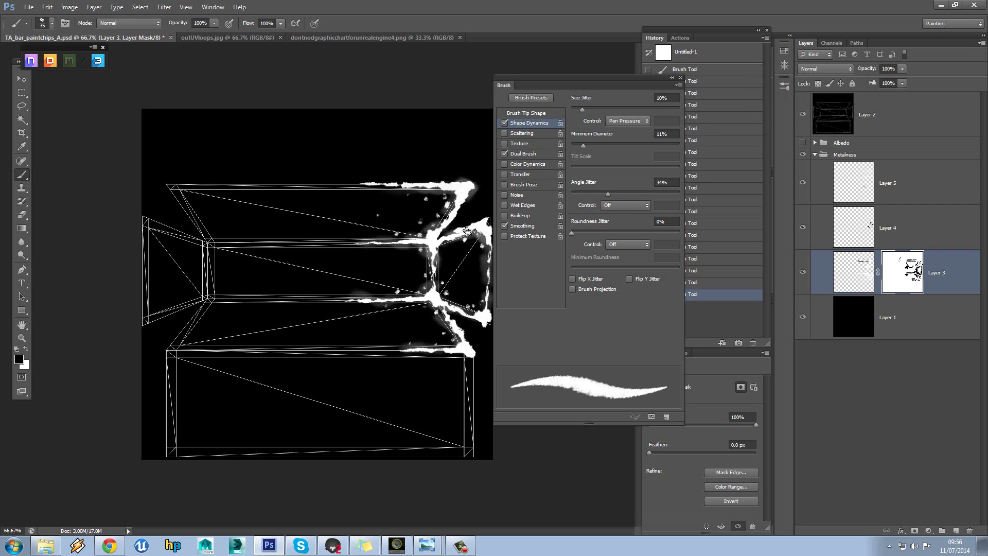
Switch to Marmoset Toolbag, examine the chipped end and long edges of the bar, and return to Photoshop.
click(342, 548)
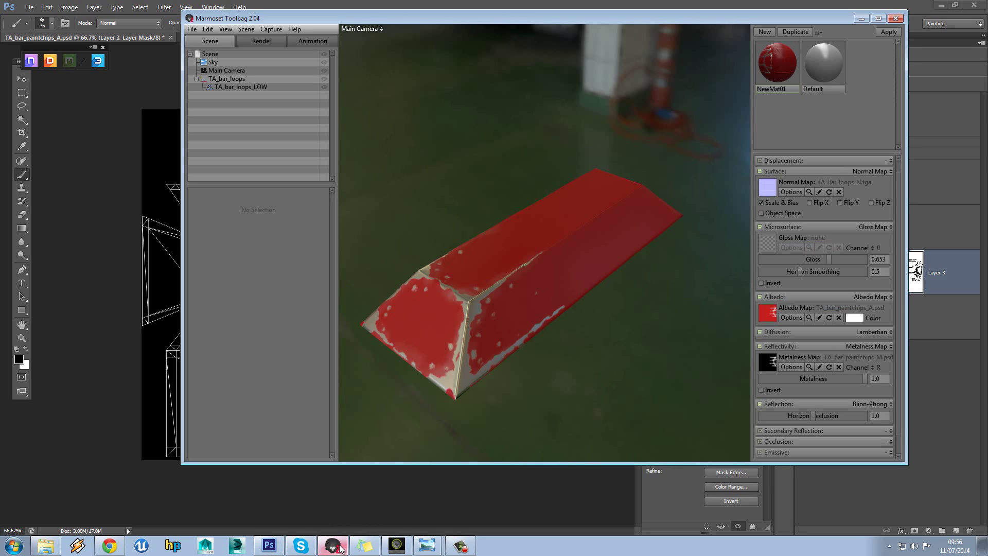
drag(412, 426, 541, 342)
click(540, 339)
drag(716, 289, 666, 282)
click(666, 283)
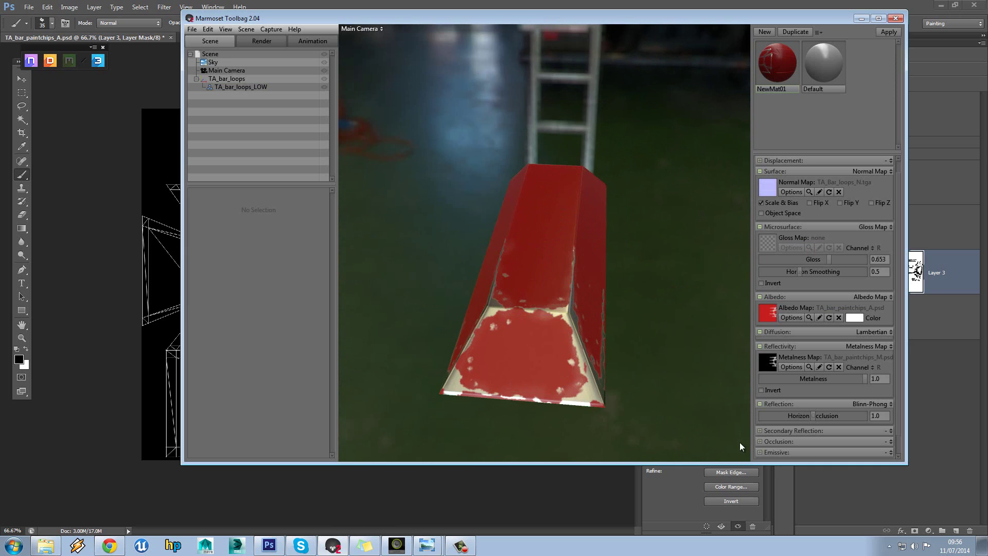
click(816, 477)
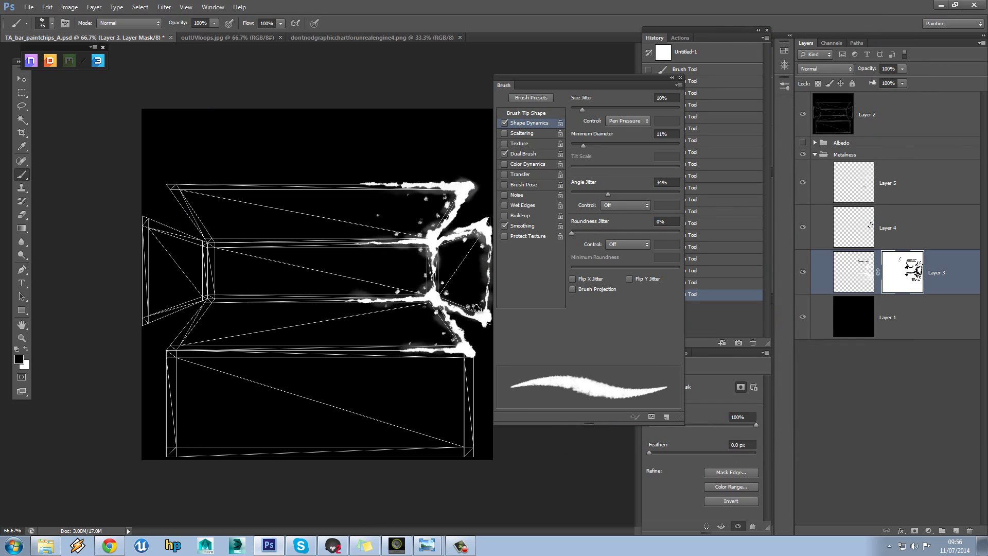
Hide the Layer 2 wireframe, select Layer 5 in the Metalness group, and choose the 45 px textured brush.
key(bracketleft)
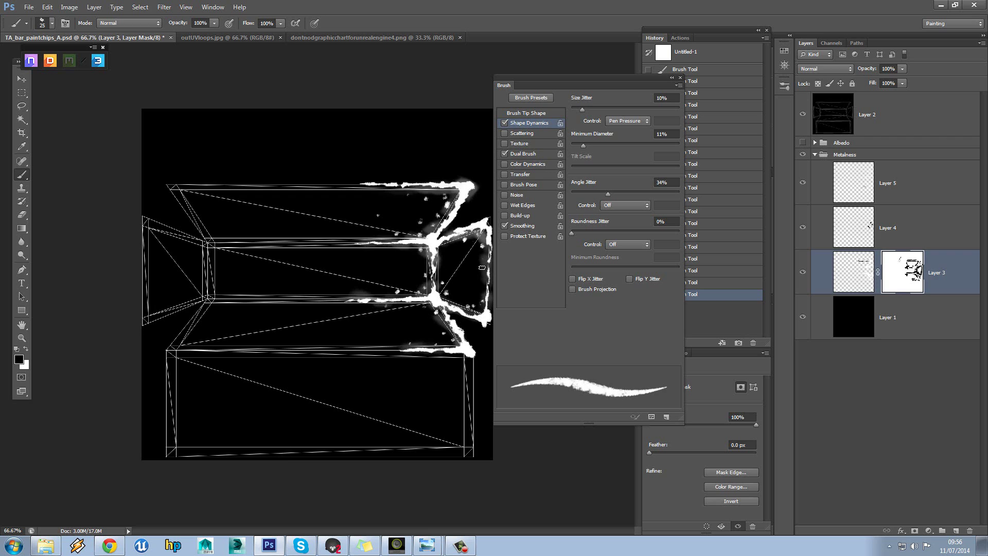
click(803, 115)
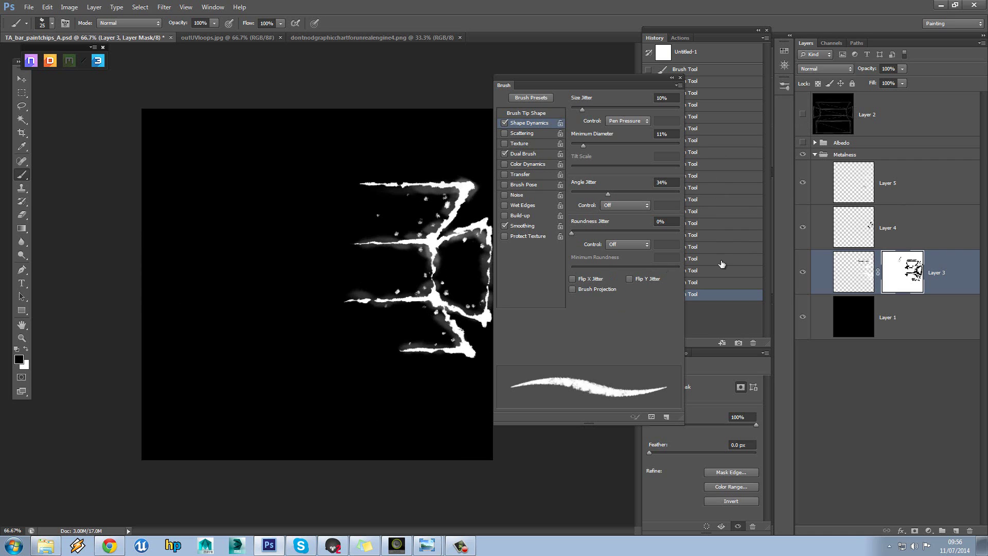
click(856, 230)
click(843, 191)
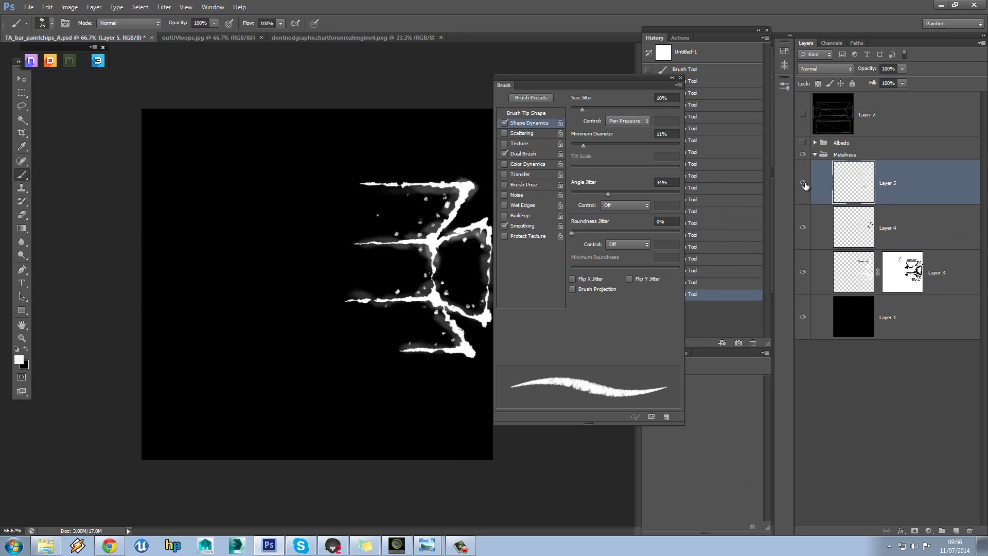
click(804, 184)
click(805, 184)
right_click(456, 280)
click(544, 398)
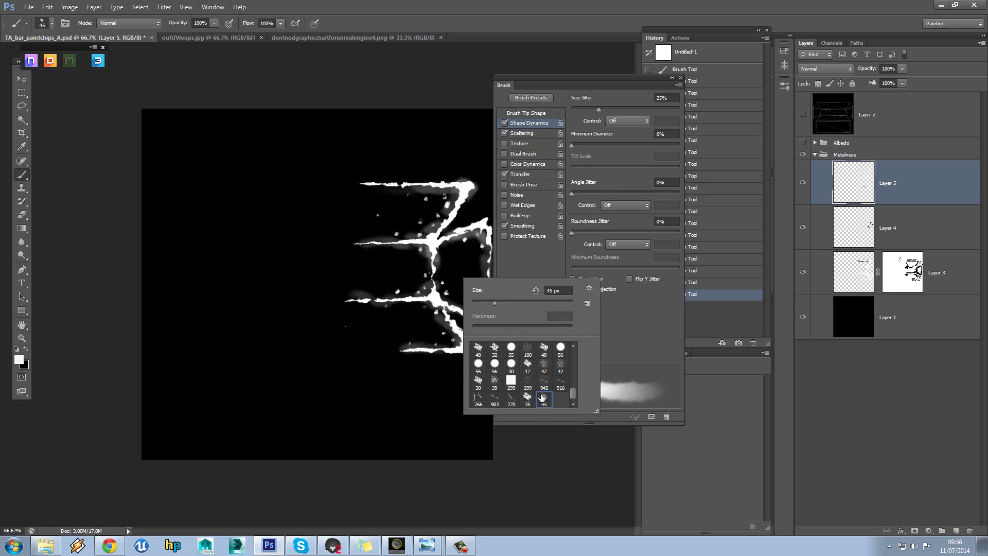
Paint soft white fades at the ends of the horizontal chip bands on Layer 5, reducing the brush to 35 px.
mouse_move(446, 301)
mouse_down()
mouse_move(476, 314)
mouse_move(486, 294)
mouse_move(476, 232)
mouse_move(432, 250)
mouse_move(432, 295)
mouse_move(377, 294)
mouse_move(323, 312)
mouse_move(349, 310)
mouse_move(340, 292)
mouse_move(322, 302)
mouse_move(363, 299)
mouse_up()
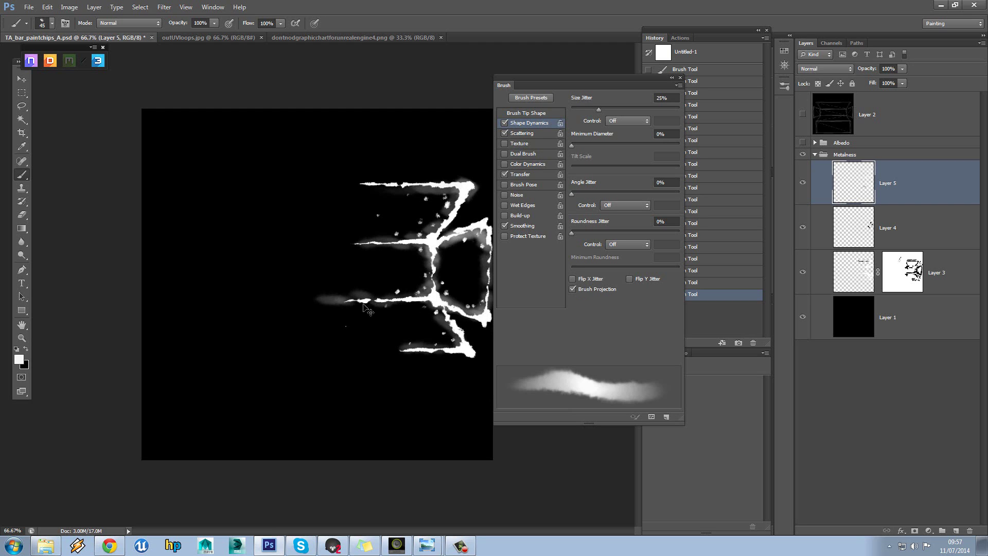
key(ctrl+z)
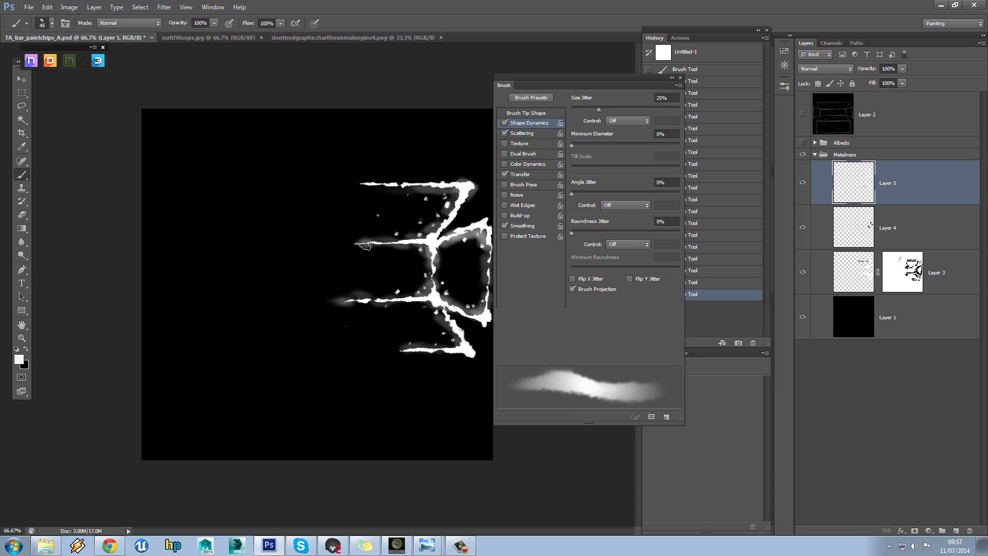
key(bracketleft)
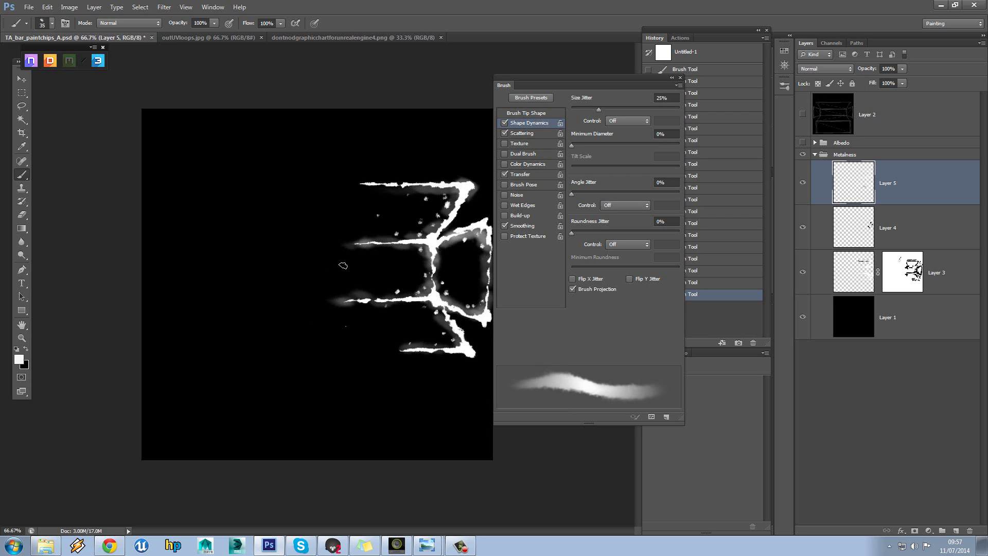
drag(384, 186, 350, 185)
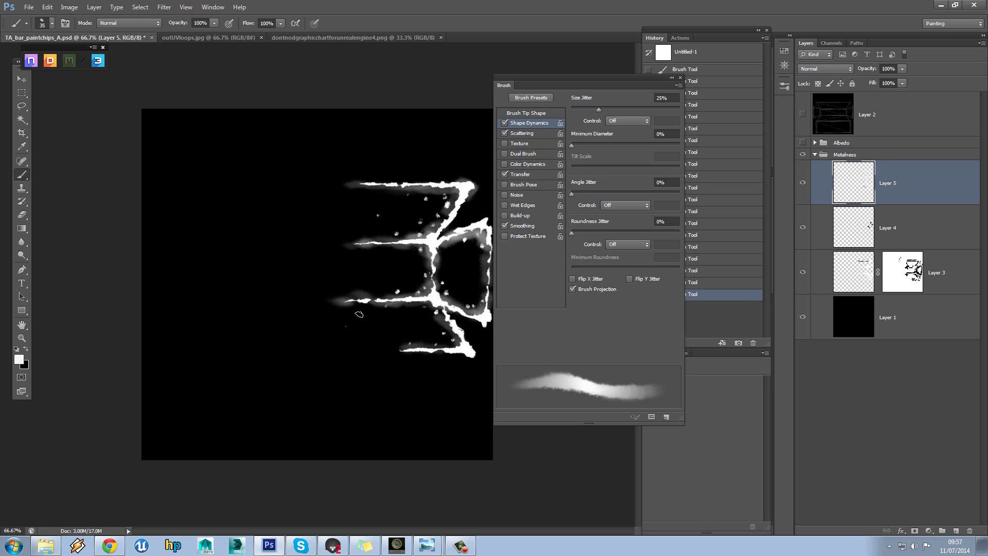
drag(415, 351, 387, 353)
Save the metalness texture as TA_bar_paintchips_M.psd in the sourceimages folder, replacing the existing file.
click(28, 7)
click(78, 131)
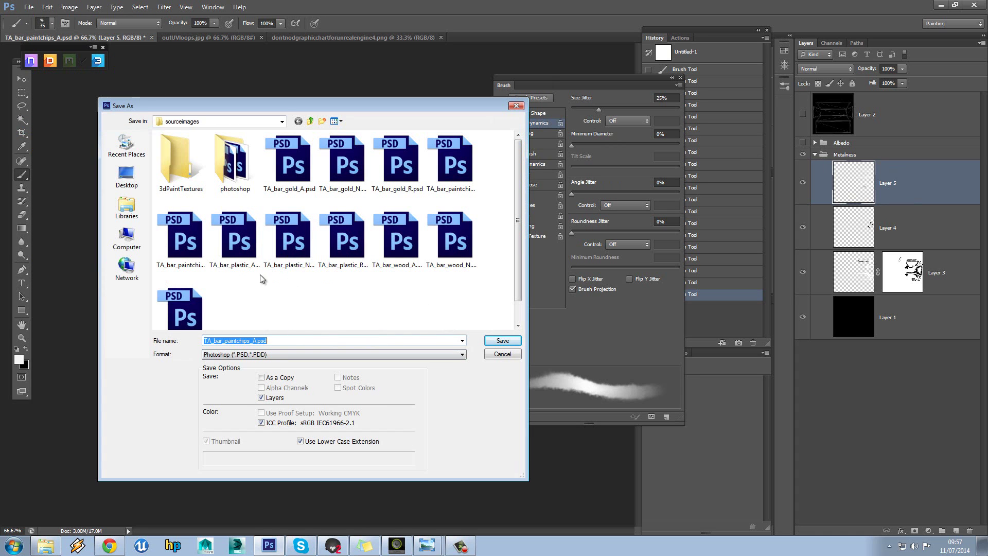
click(197, 273)
double_click(189, 262)
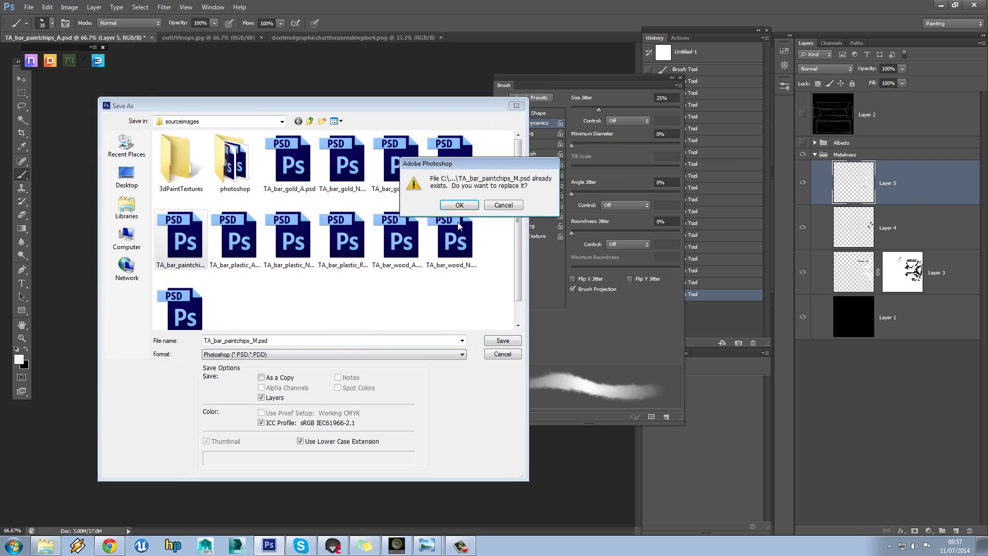
click(458, 205)
click(472, 205)
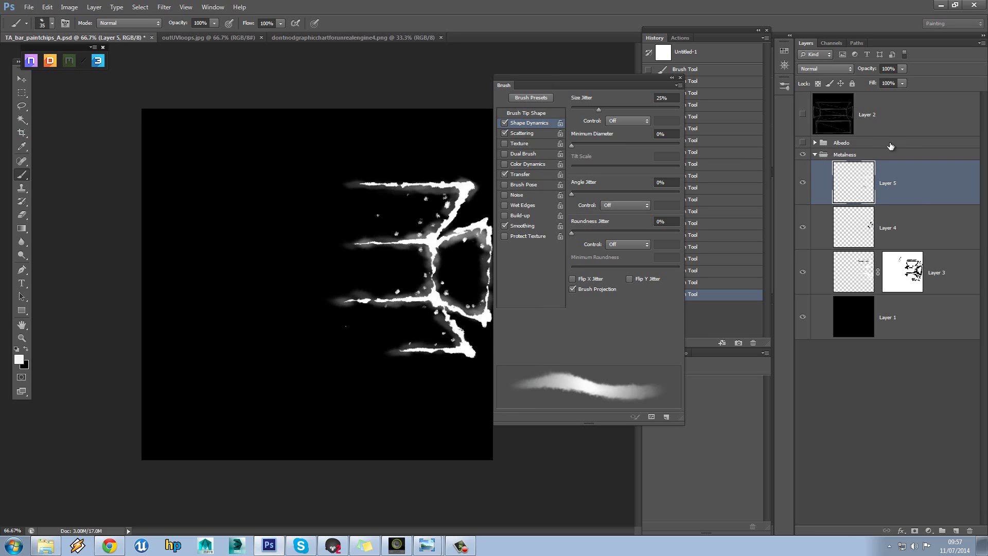
Collapse the Metalness group and duplicate it.
click(815, 155)
right_click(856, 160)
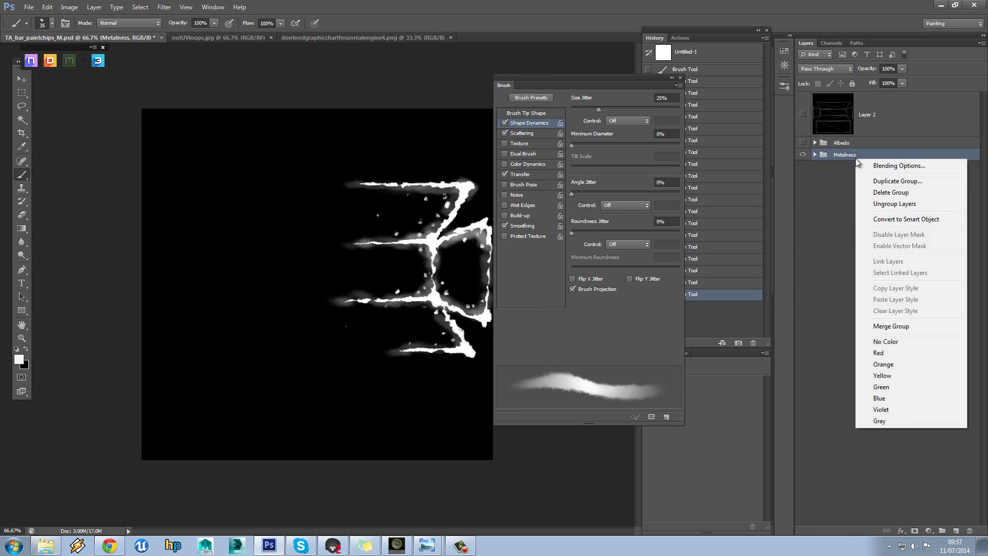
click(898, 181)
click(519, 166)
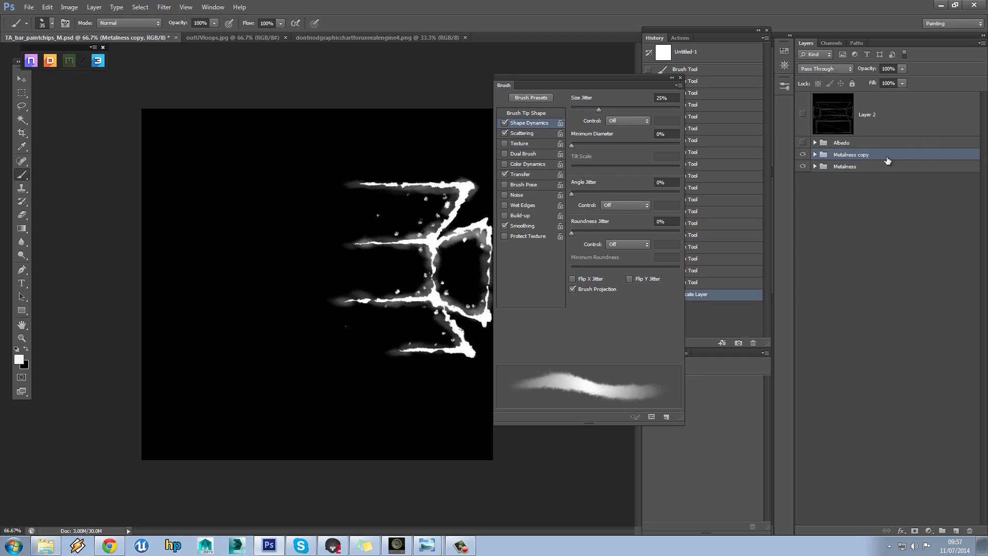
Merge Layers 5, 4, 3 and 1 inside the Metalness copy group and copy the entire canvas of the merged layer.
click(815, 154)
click(875, 182)
shift+click(924, 318)
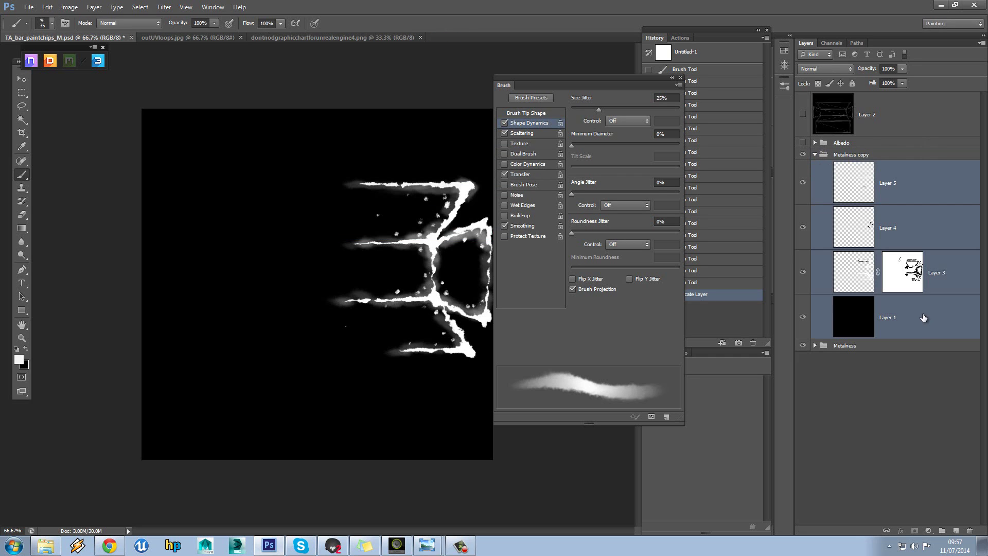
key(ctrl+e)
key(ctrl+a)
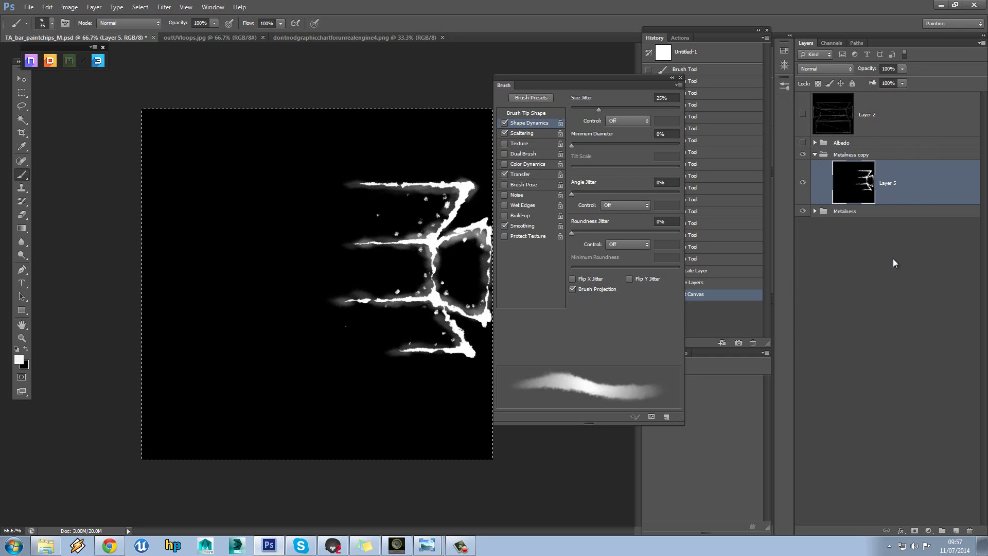
Hide the Metalness copy group, show the Albedo group, and paste the copied chips into Layer 6's mask.
click(803, 155)
click(815, 155)
click(803, 142)
click(815, 143)
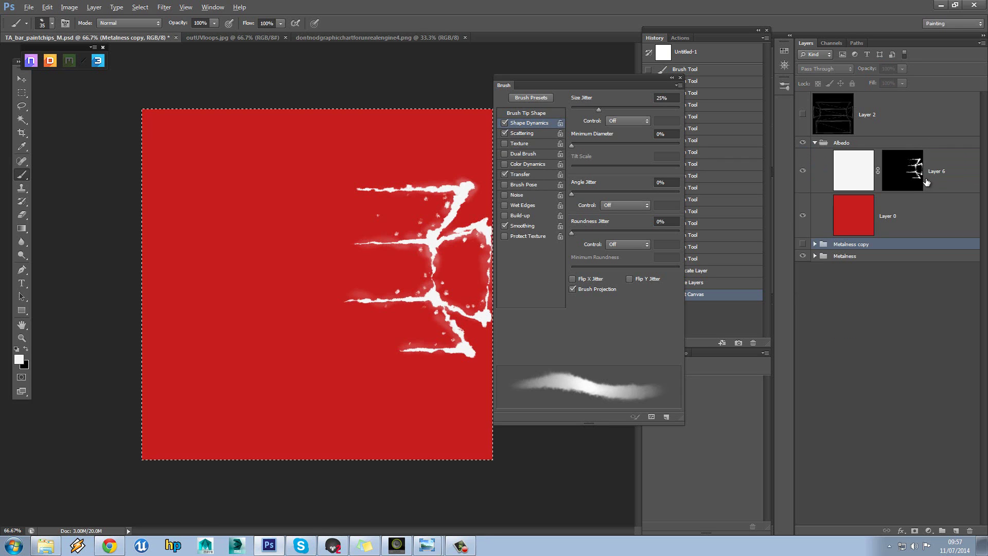
alt+click(907, 180)
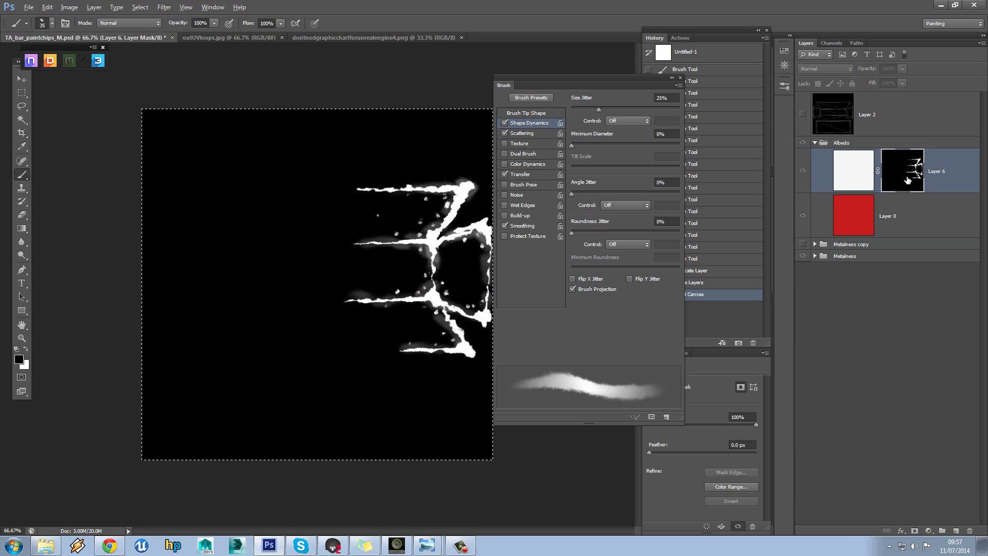
key(ctrl+v)
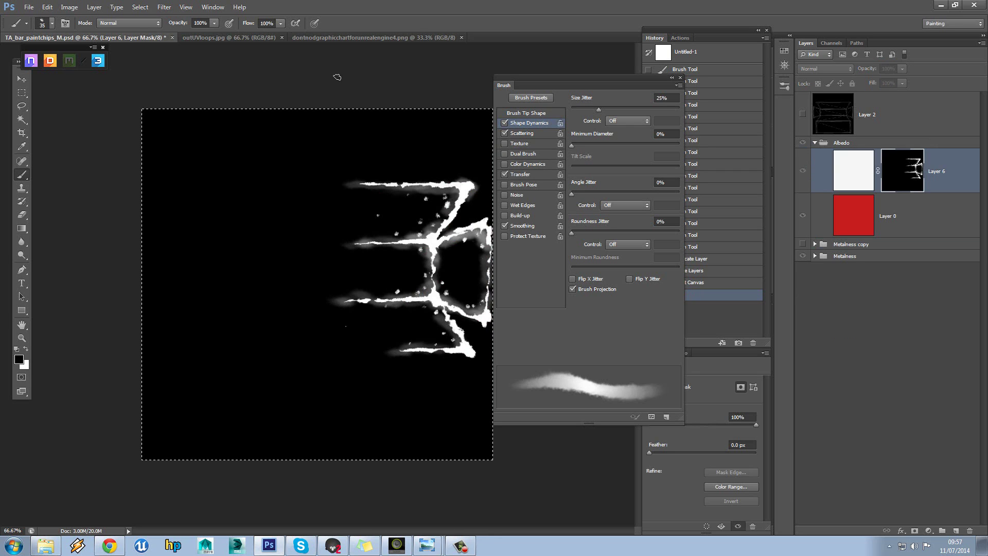
Display the red Albedo group in the canvas and save it as TA_bar_paintchips_A.psd, replacing the existing file.
click(29, 8)
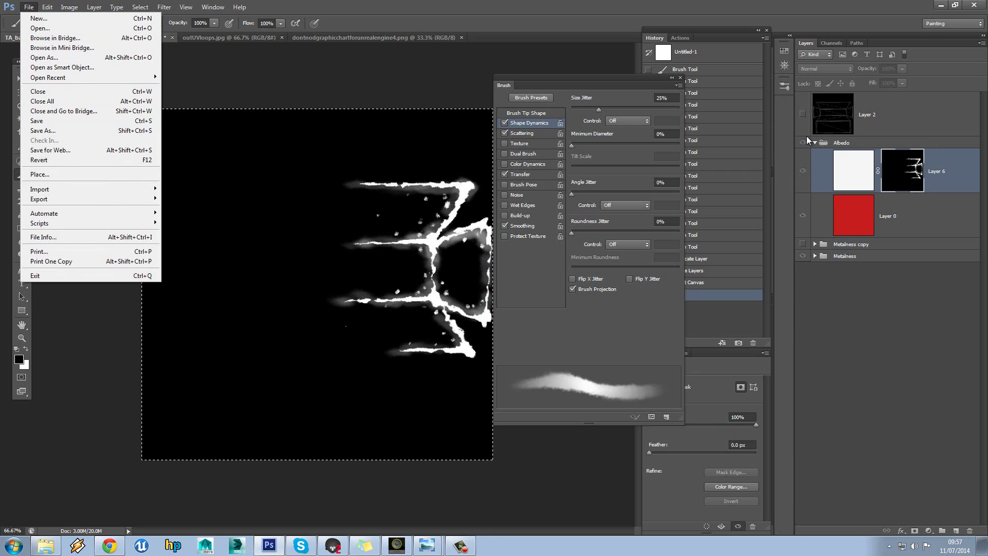
click(803, 143)
click(803, 143)
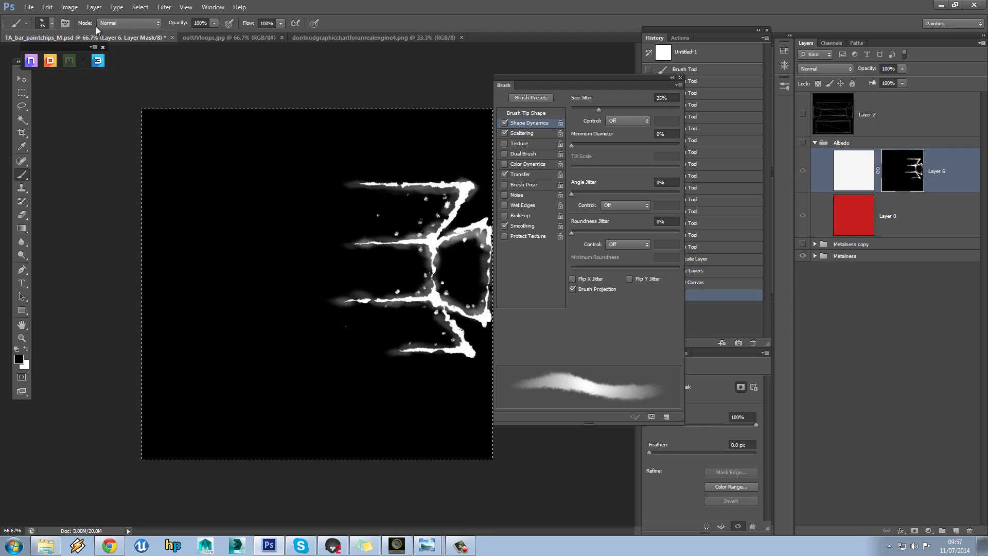
click(803, 142)
click(29, 7)
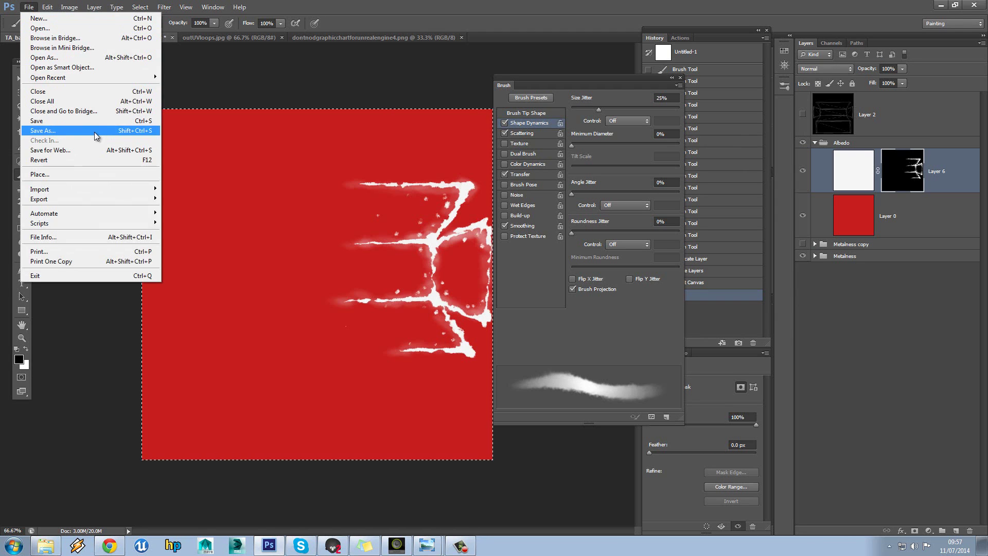
click(77, 130)
click(203, 248)
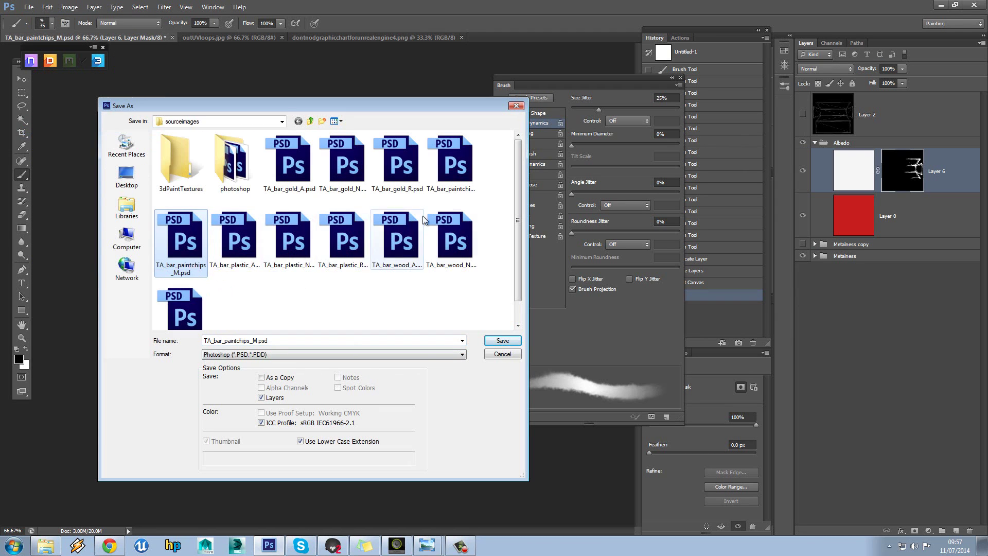
double_click(447, 165)
click(460, 205)
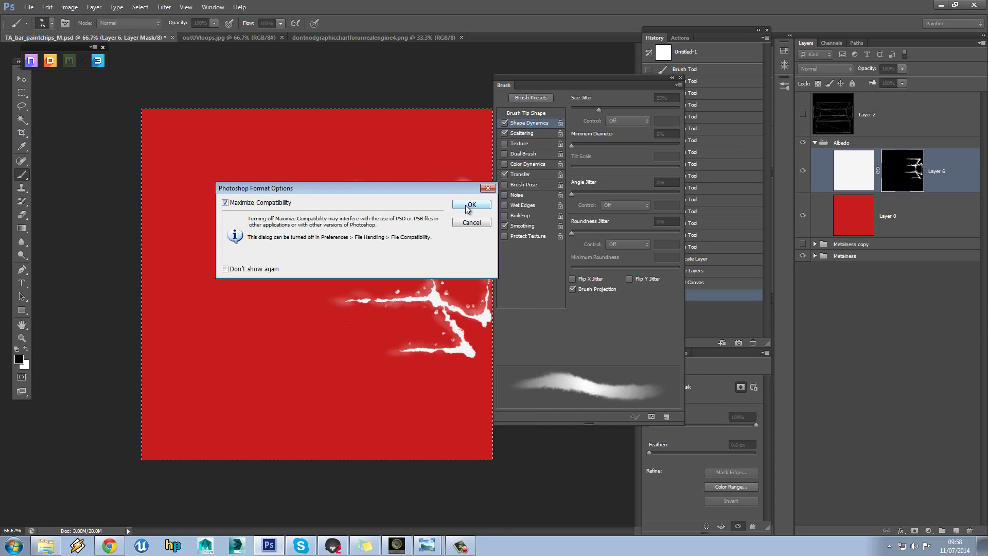
click(469, 201)
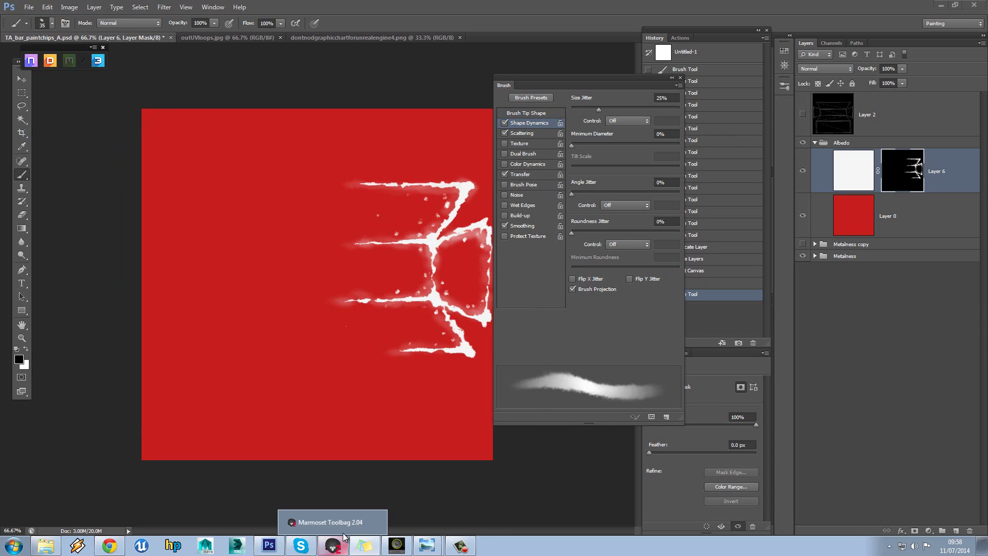
Examine the updated paint chips and faded edges on the bar in Marmoset Toolbag and return to Photoshop.
click(341, 522)
drag(472, 342, 516, 368)
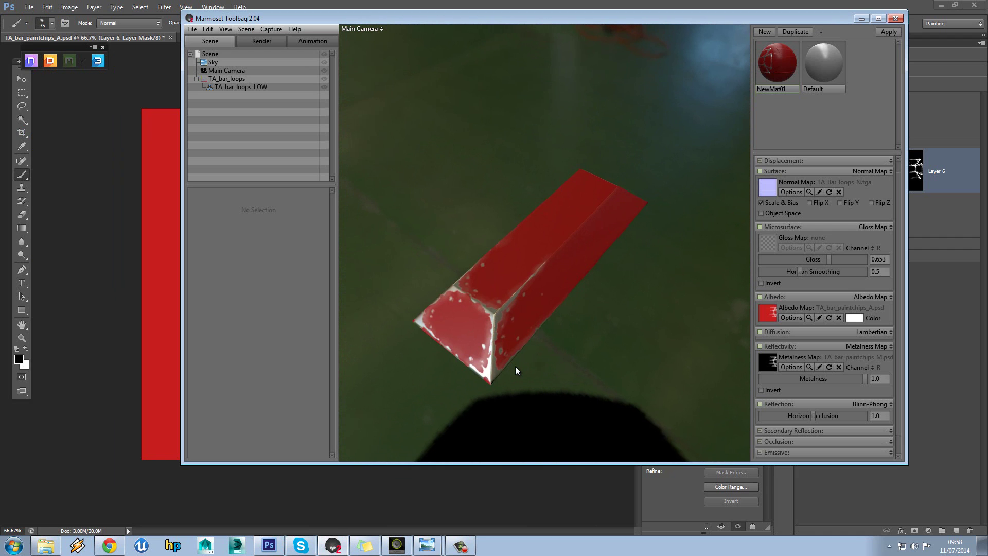
drag(511, 306, 511, 348)
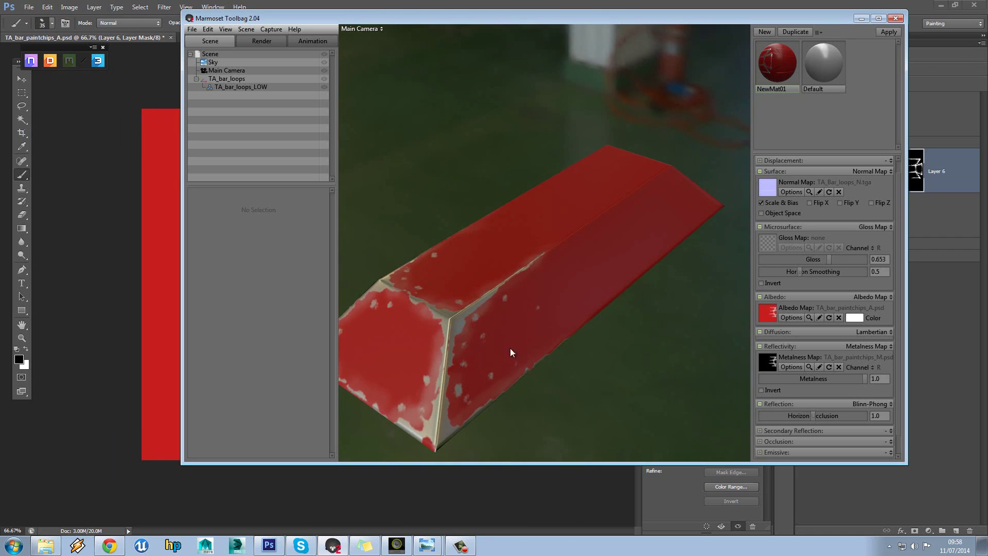
click(931, 331)
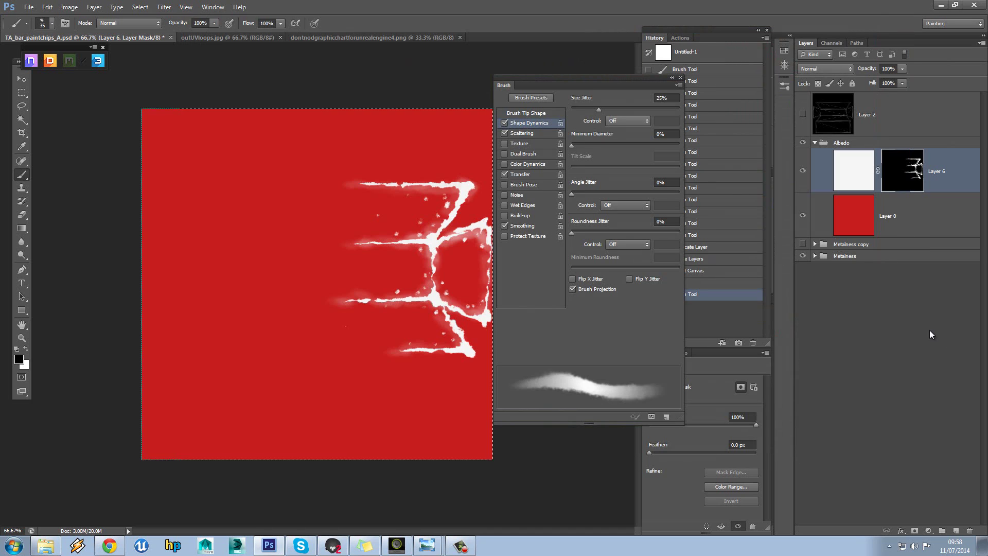
Hide the Albedo group and delete the Metalness copy group.
click(815, 143)
click(802, 143)
click(803, 155)
click(815, 154)
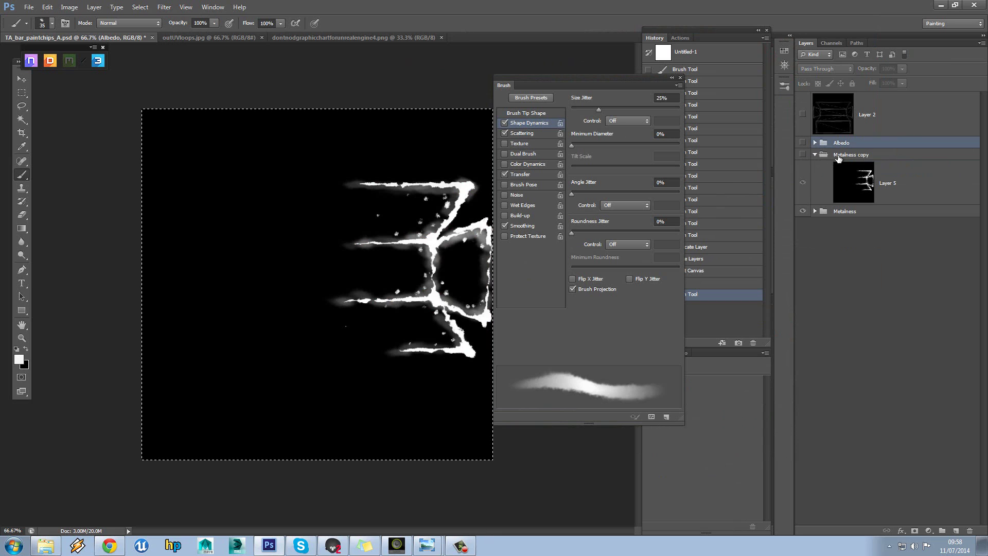
drag(830, 157, 970, 531)
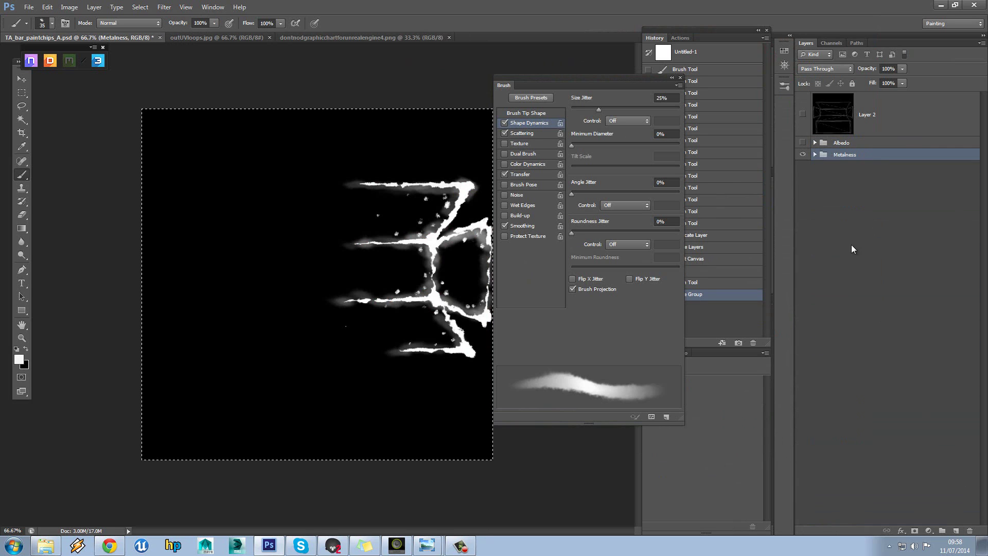
Paint black on Layer 4 of the Metalness group to break up the chip specks beside the bar's end-face edges.
click(816, 154)
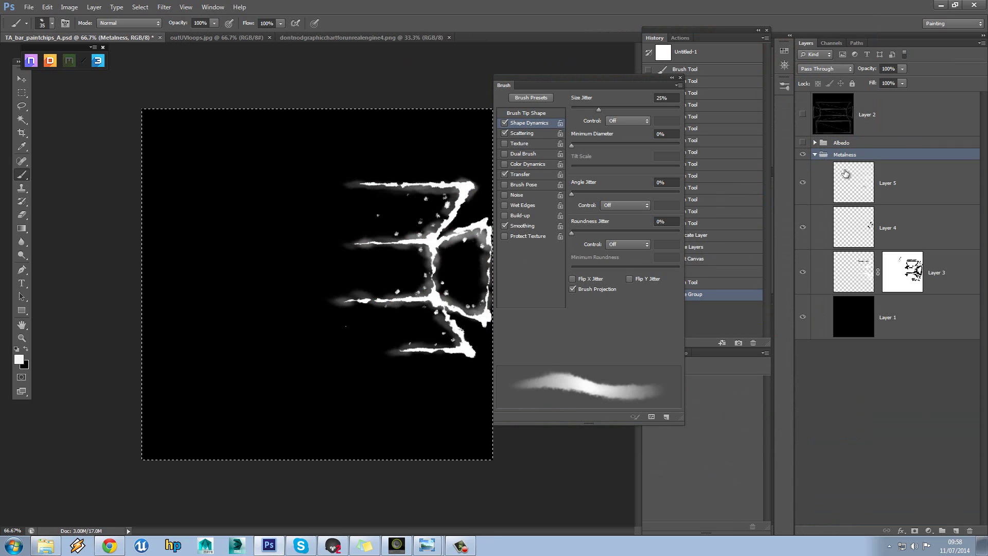
click(803, 184)
click(802, 183)
click(802, 183)
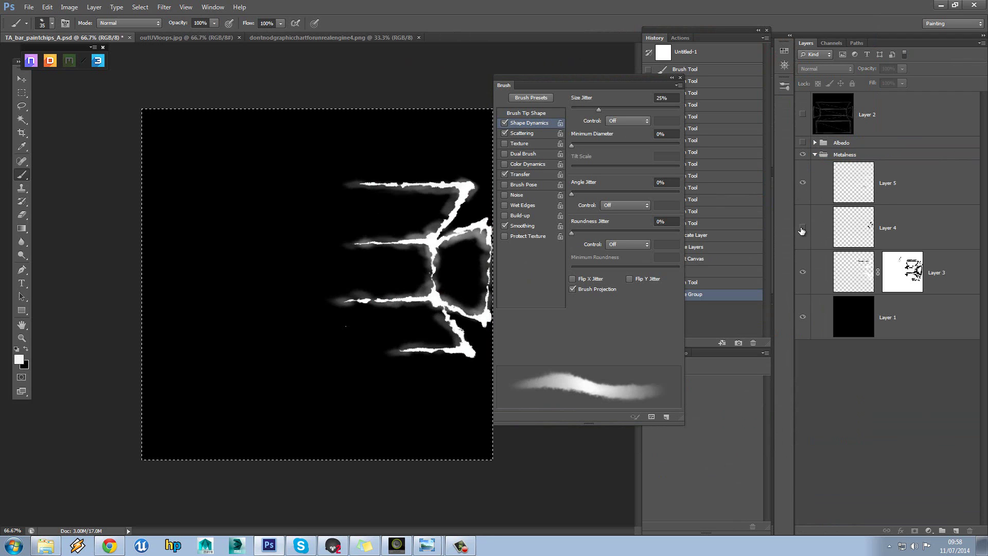
click(849, 229)
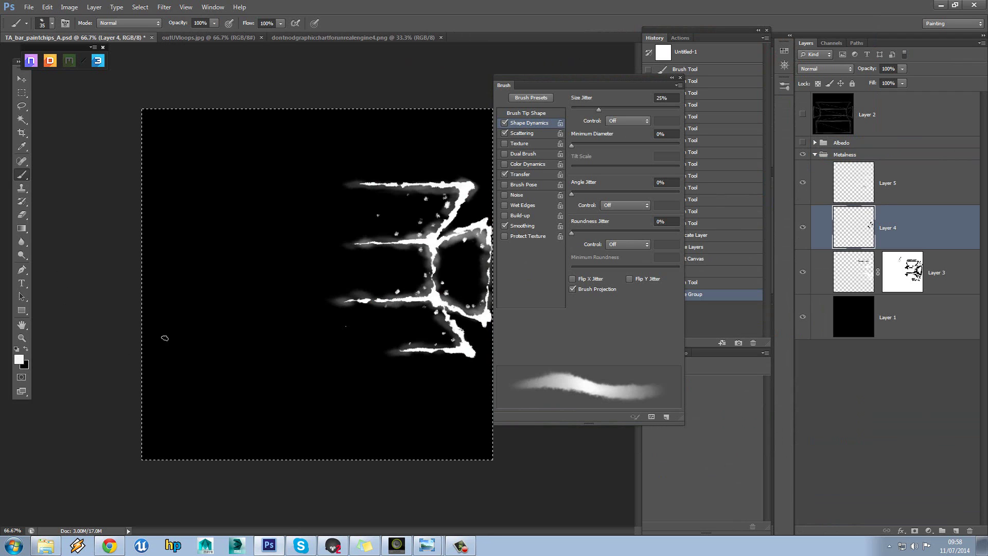
click(27, 351)
mouse_move(445, 282)
mouse_down()
mouse_move(467, 299)
mouse_move(480, 281)
mouse_up()
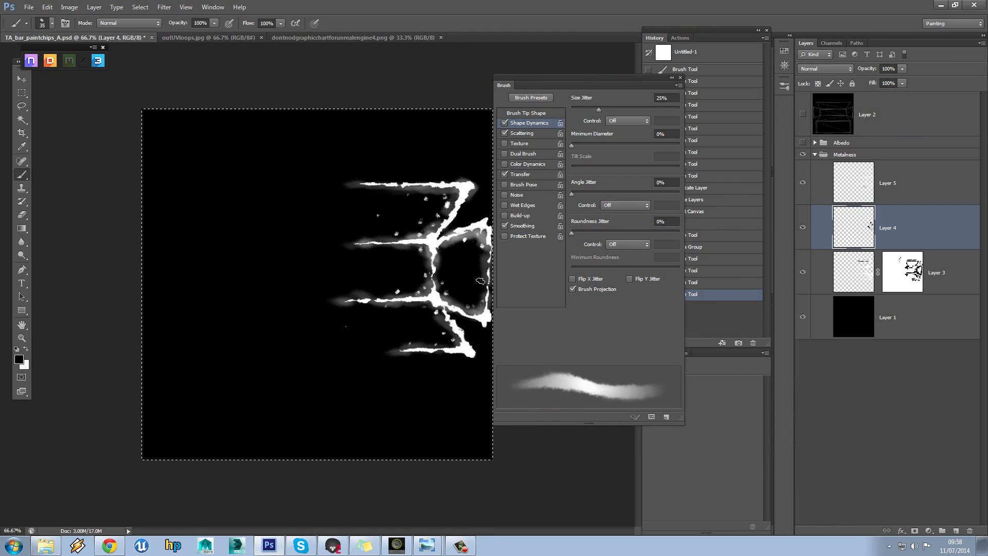
mouse_move(466, 246)
mouse_down()
mouse_move(441, 283)
mouse_move(395, 291)
mouse_move(419, 291)
mouse_move(424, 252)
mouse_move(413, 221)
mouse_move(395, 232)
mouse_move(443, 207)
mouse_up()
Reduce the brush size to 15 and trim the small chips around the edges with finer black strokes on Layer 4.
key(bracketleft)
key(bracketleft)
key(bracketleft)
key(bracketleft)
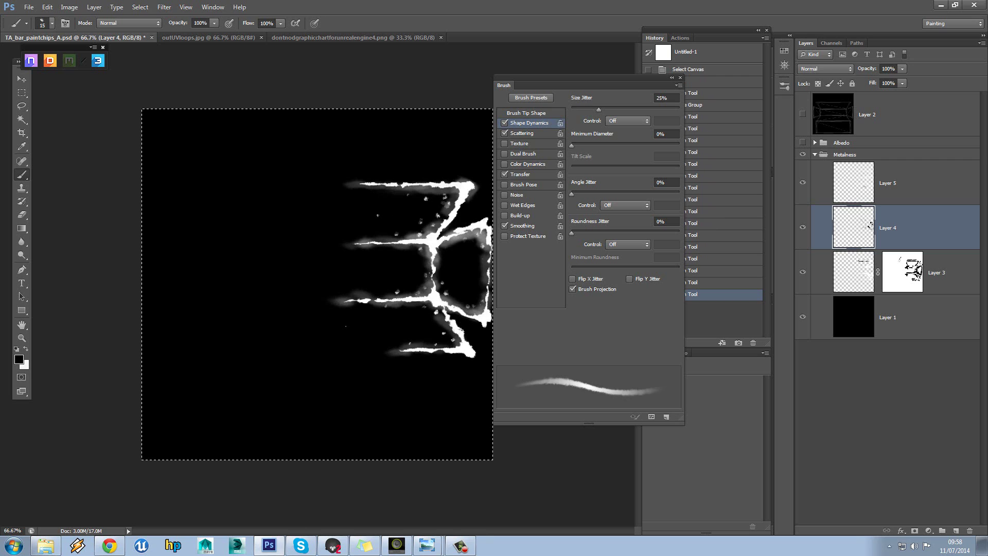
click(444, 204)
drag(445, 204, 420, 233)
right_click(439, 313)
key(Escape)
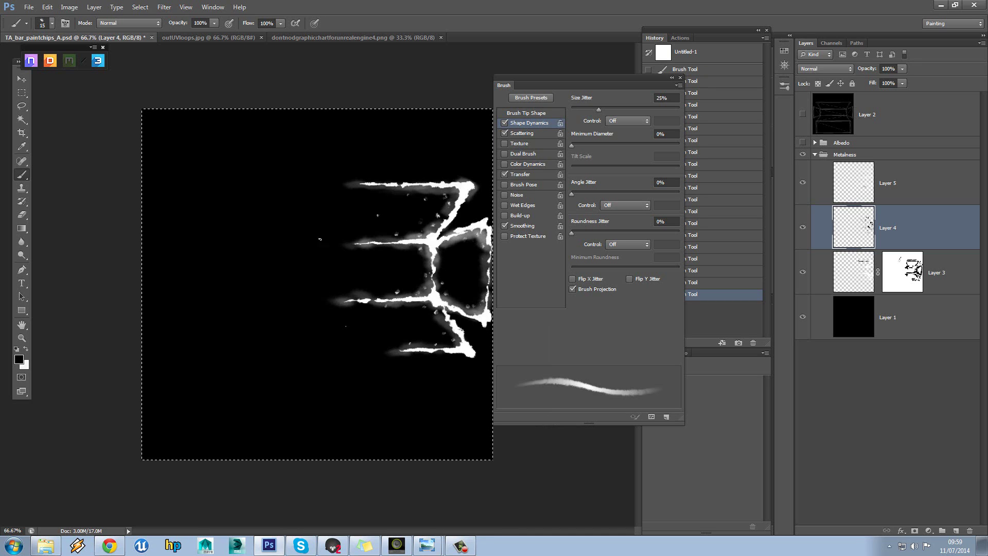
Save the metalness texture as TA_bar_paintchips_M.psd, replacing the existing file and keeping maximum compatibility.
click(28, 8)
click(68, 132)
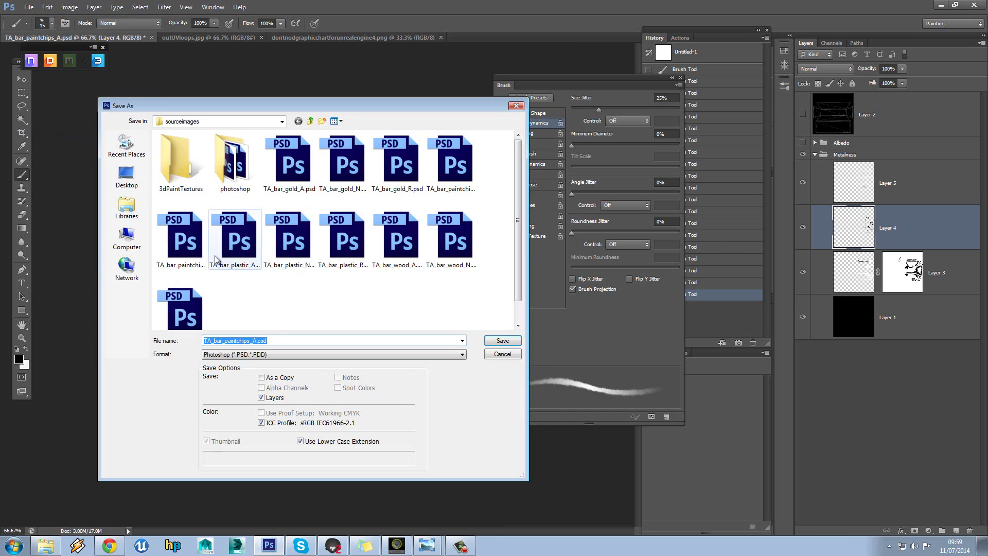
click(191, 251)
double_click(190, 251)
click(468, 207)
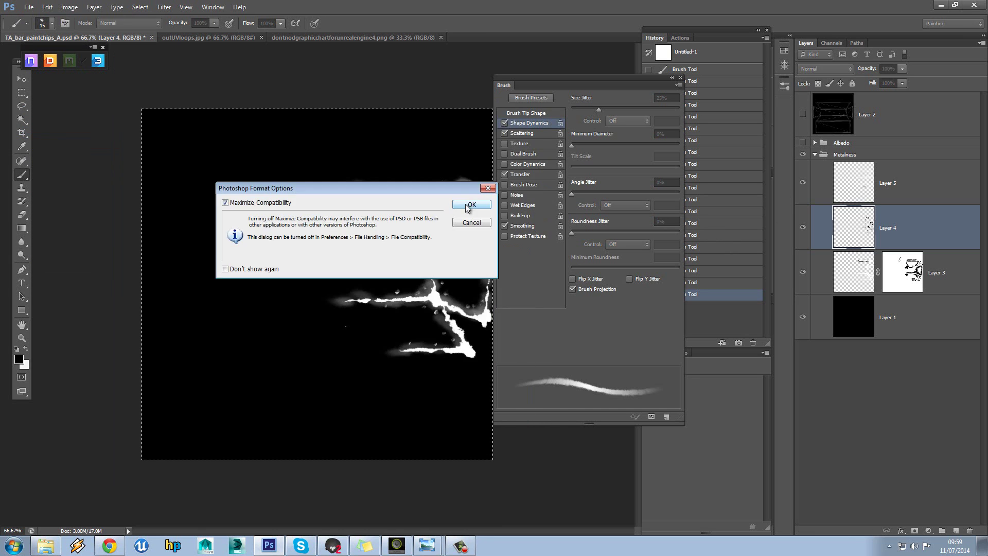
click(469, 205)
Duplicate the Metalness group, merge the copy's four layers into one, and select the whole canvas for copying.
right_click(863, 155)
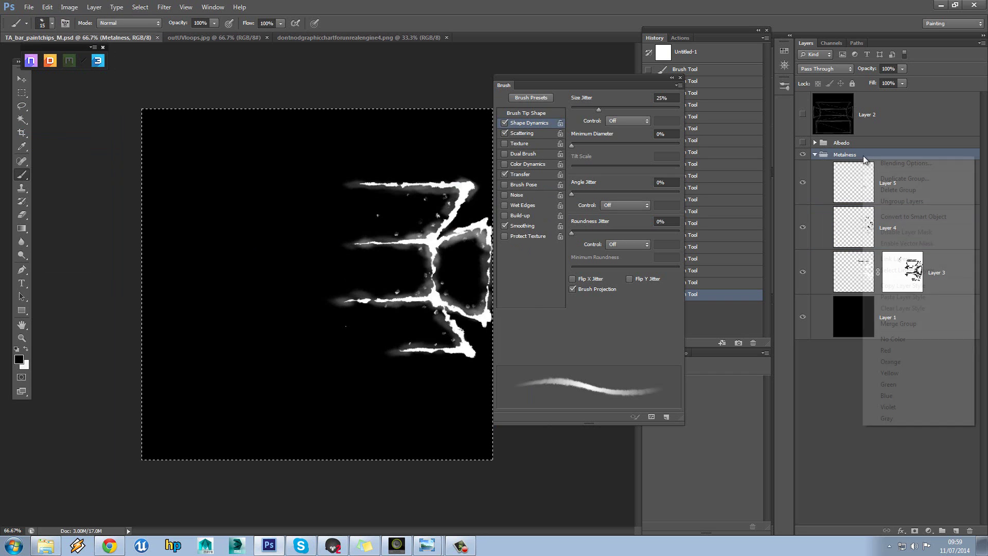
click(905, 179)
click(518, 170)
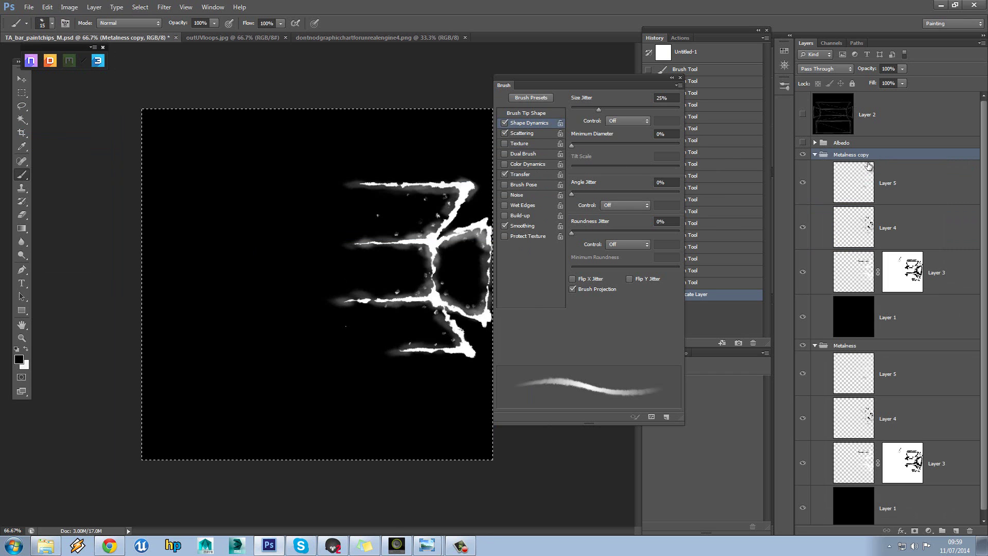
click(912, 191)
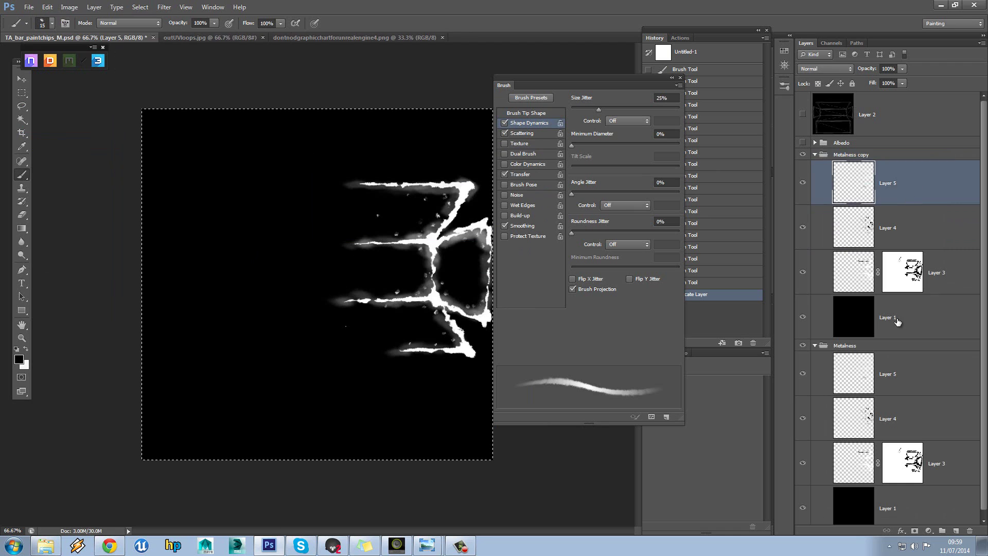
shift+click(898, 321)
key(ctrl+e)
key(ctrl+a)
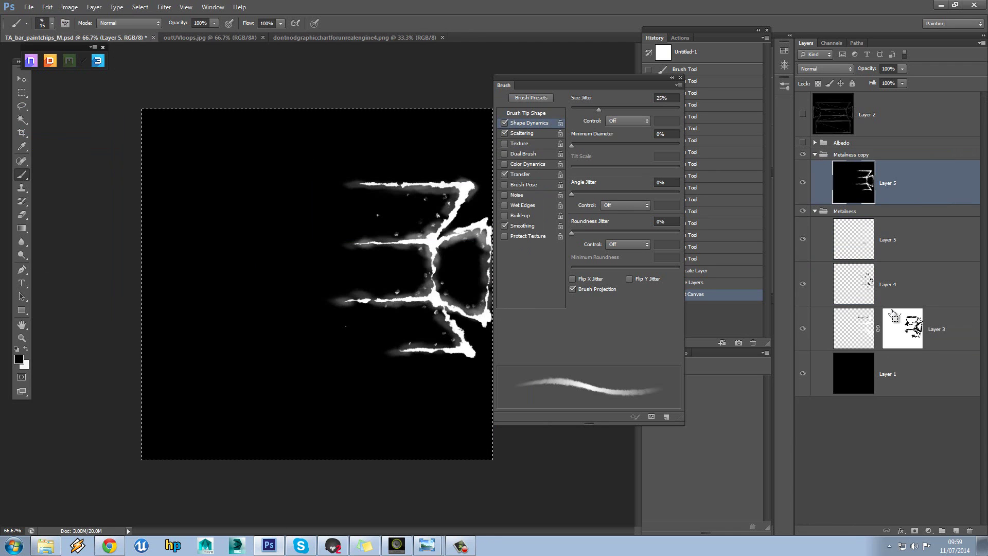
Hide the Metalness copy group, show the Albedo group, and replace Layer 6's mask content with the copied chips.
click(815, 154)
click(824, 155)
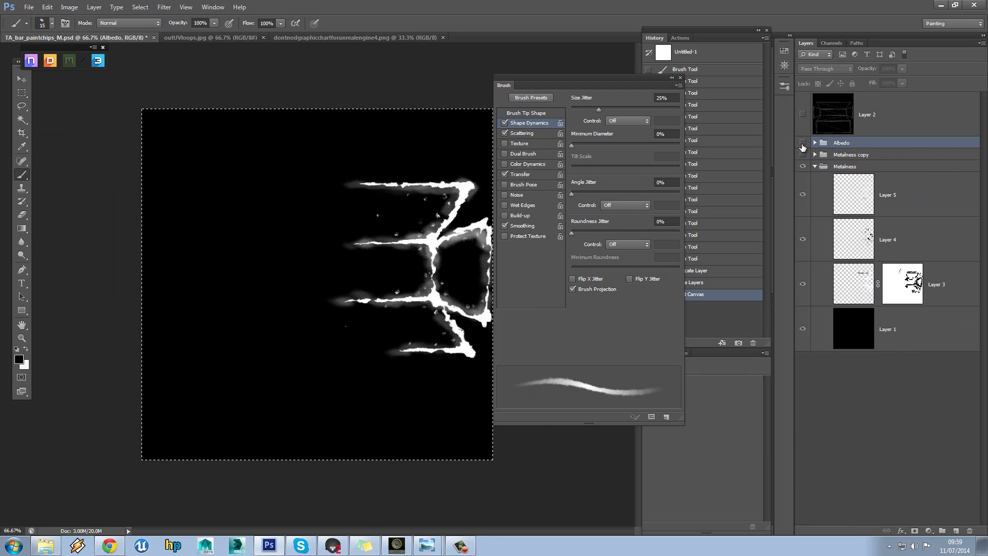
click(803, 143)
click(815, 143)
alt+click(914, 181)
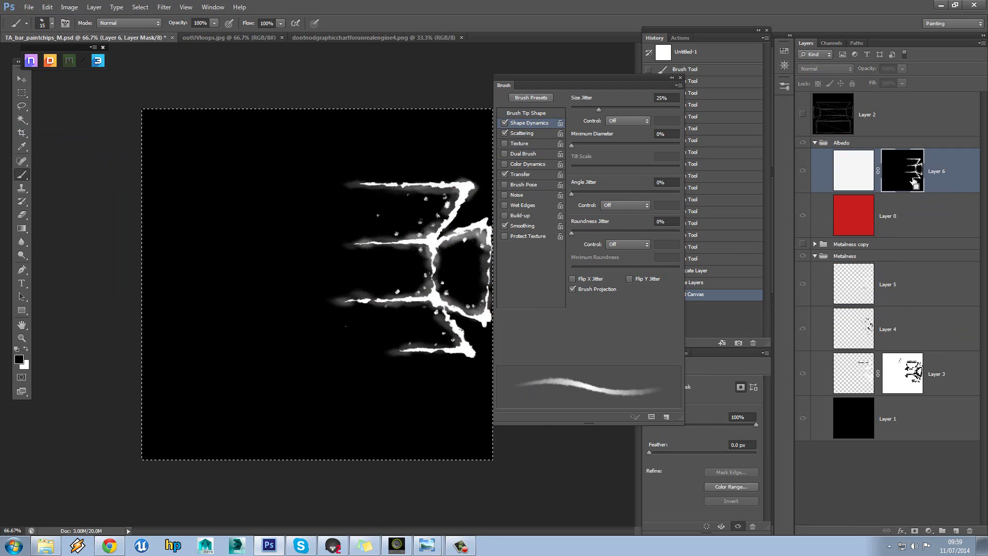
click(803, 172)
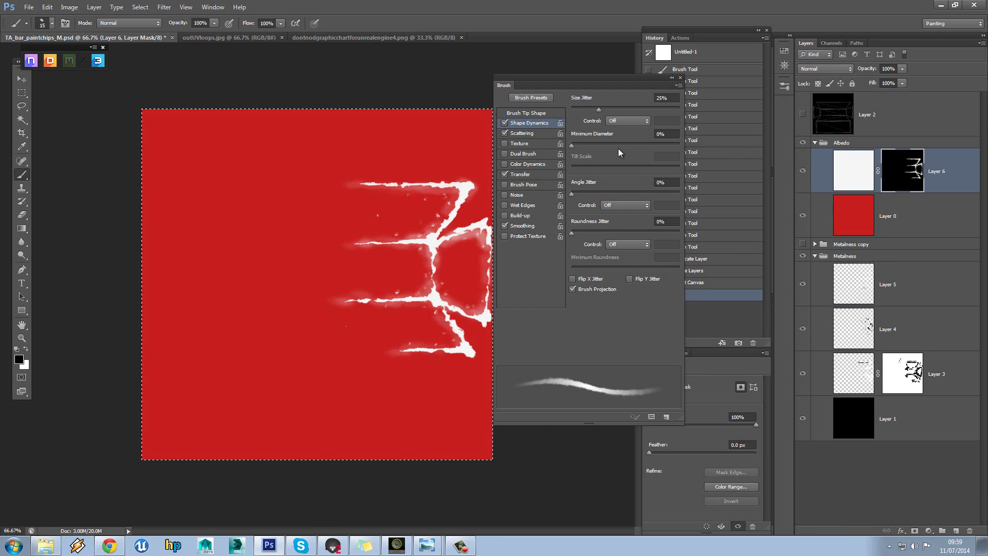
Save the red albedo texture as TA_bar_paintchips_A.psd, replacing the existing file and keeping maximum compatibility.
click(29, 7)
click(88, 131)
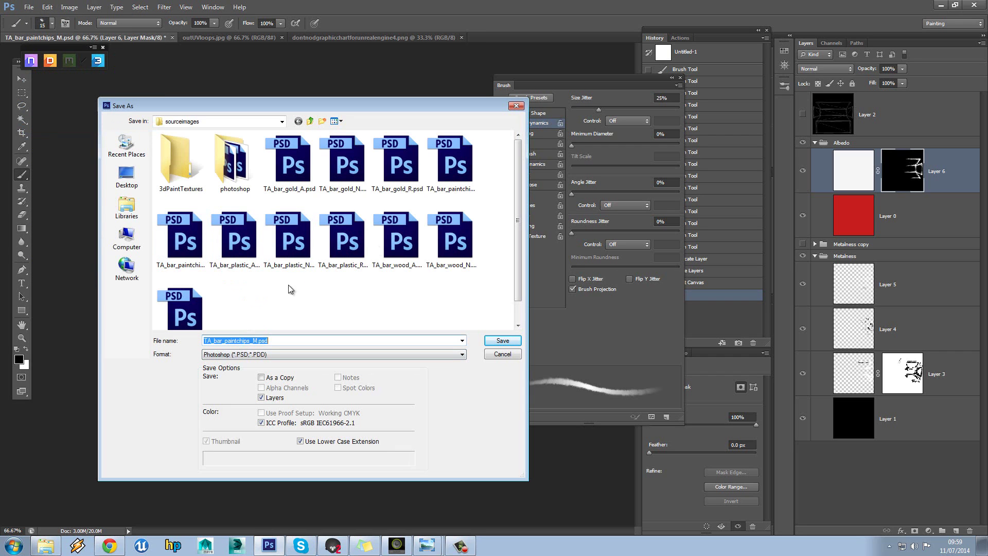
double_click(466, 184)
click(460, 206)
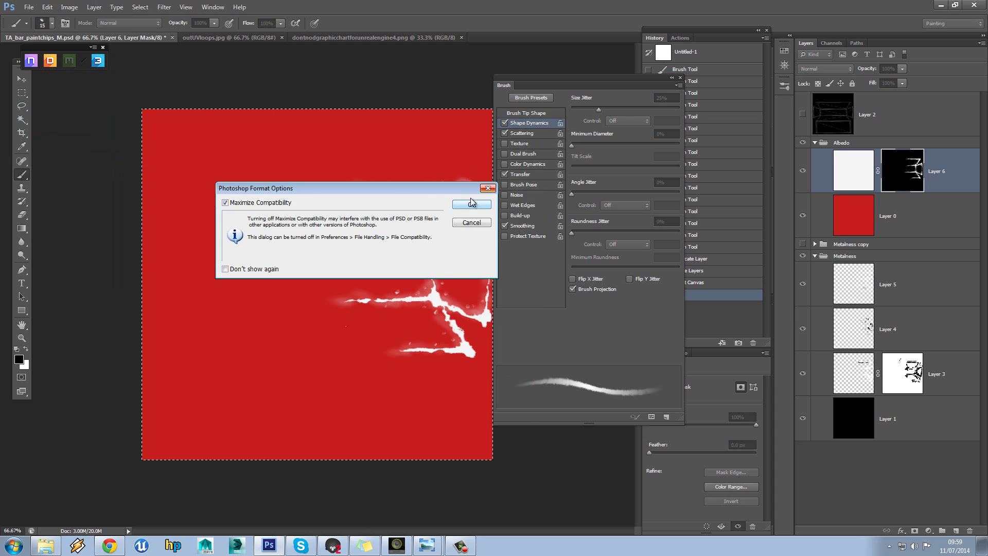
click(469, 203)
Examine the refined paint chips on the bar in Marmoset Toolbag, then return to Photoshop.
click(334, 546)
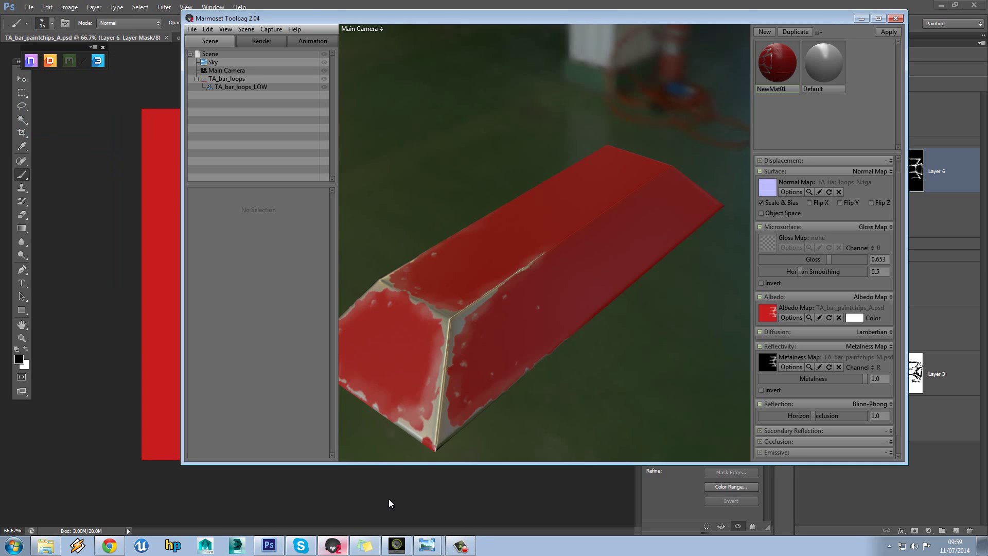
drag(553, 324, 618, 307)
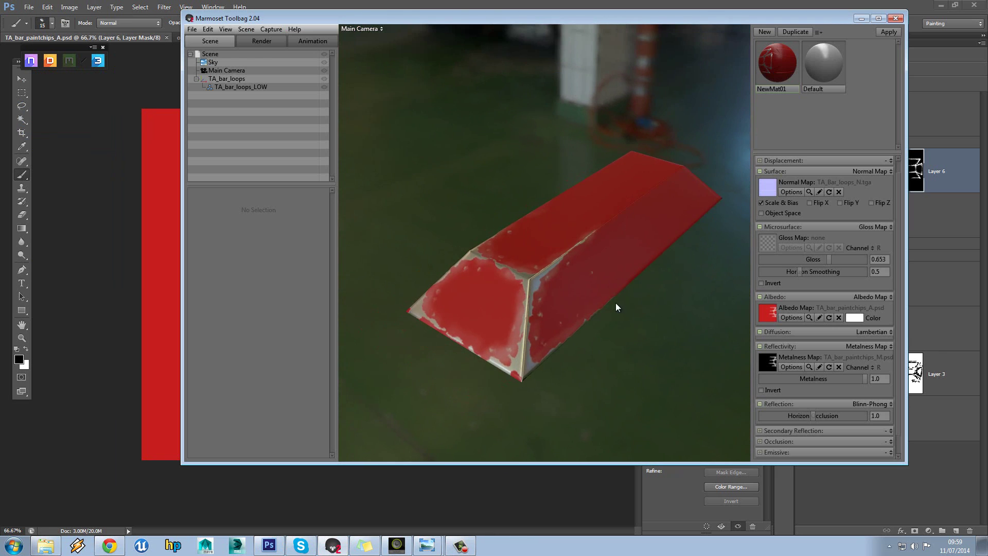
click(909, 484)
Delete the Metalness copy group, then collapse and hide the Albedo group.
click(803, 285)
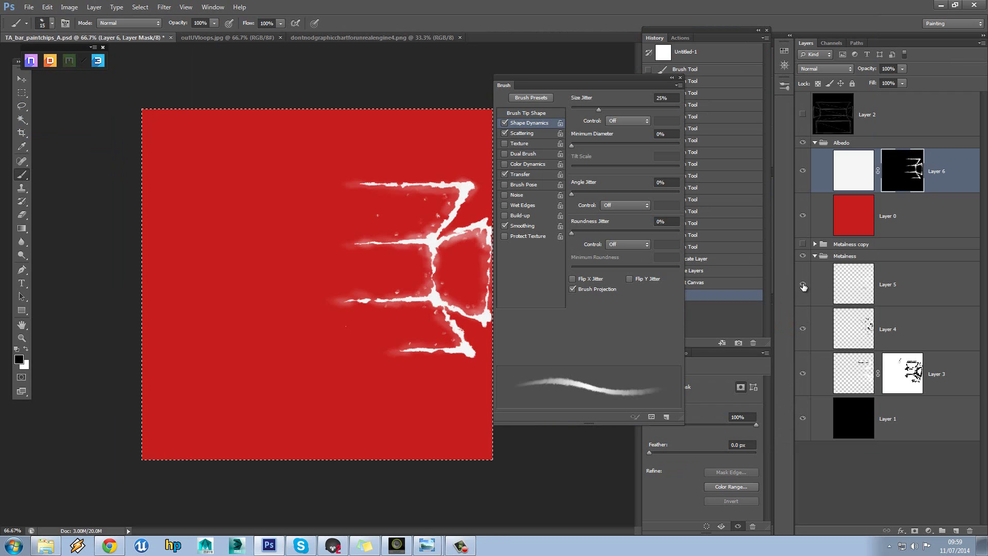
click(804, 286)
click(843, 247)
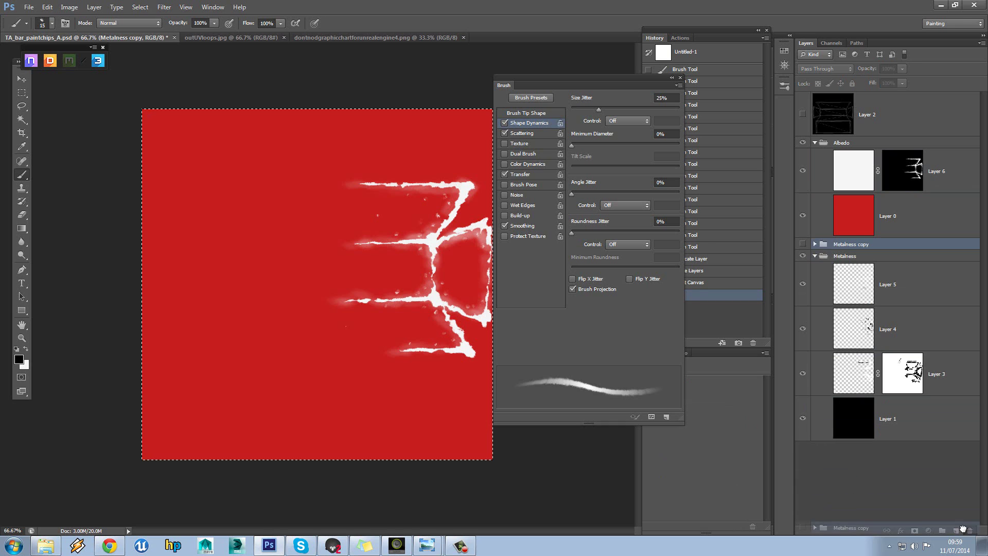
key(Delete)
click(815, 143)
click(803, 143)
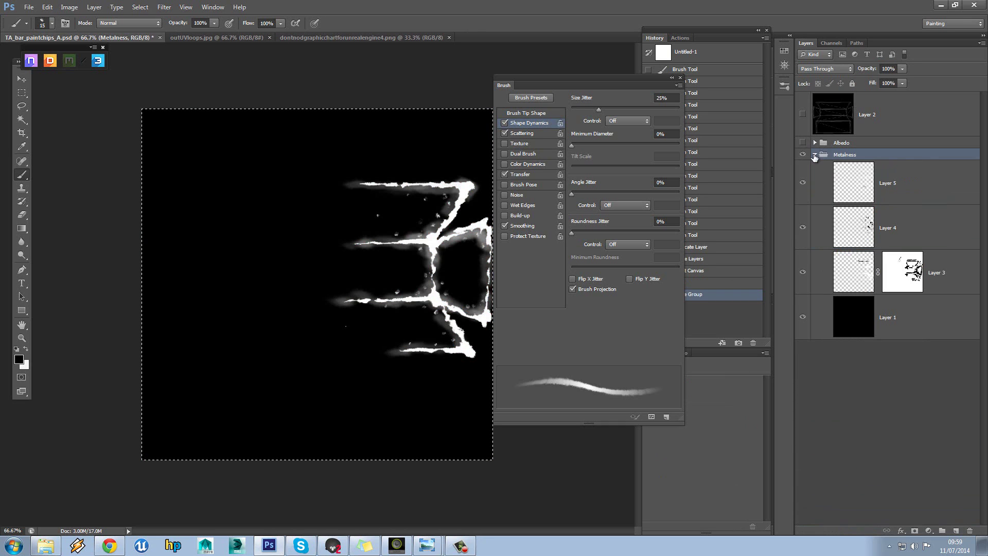
Lower the opacity of Layer 5 in the Metalness group to 43%.
click(802, 182)
click(898, 186)
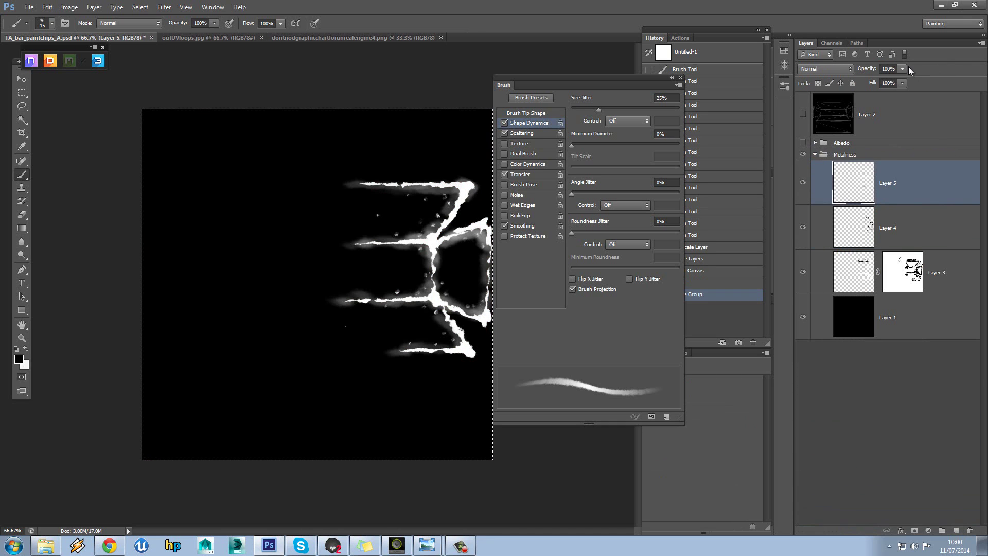
drag(873, 79, 873, 79)
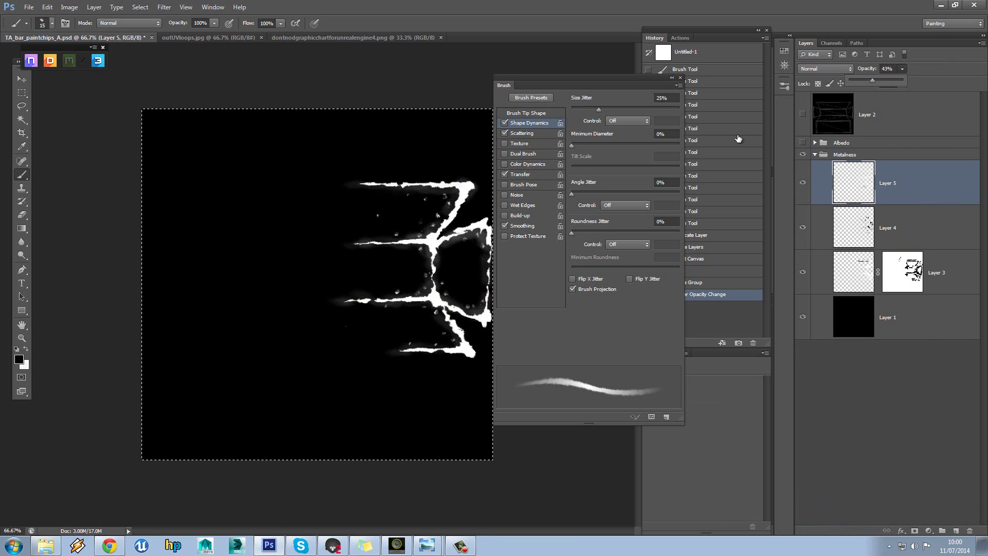
Save the softened metalness texture over the existing TA_bar_paintchips_M.psd file with maximum compatibility.
click(29, 8)
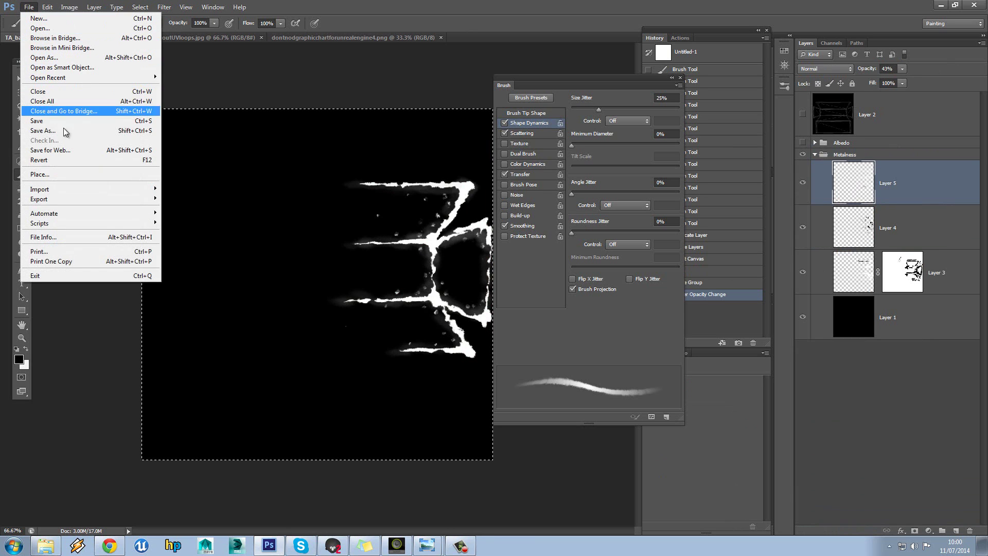
click(78, 131)
click(283, 354)
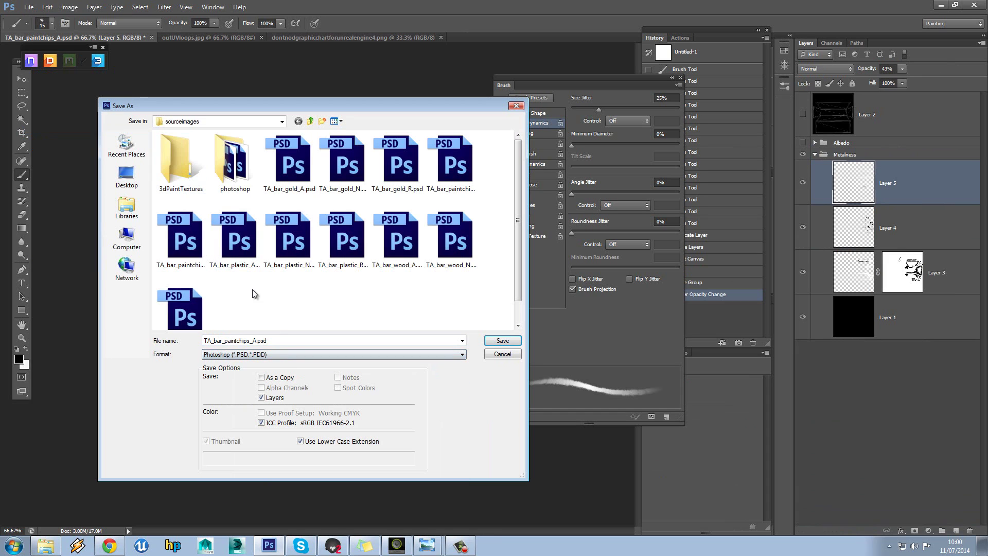
double_click(190, 251)
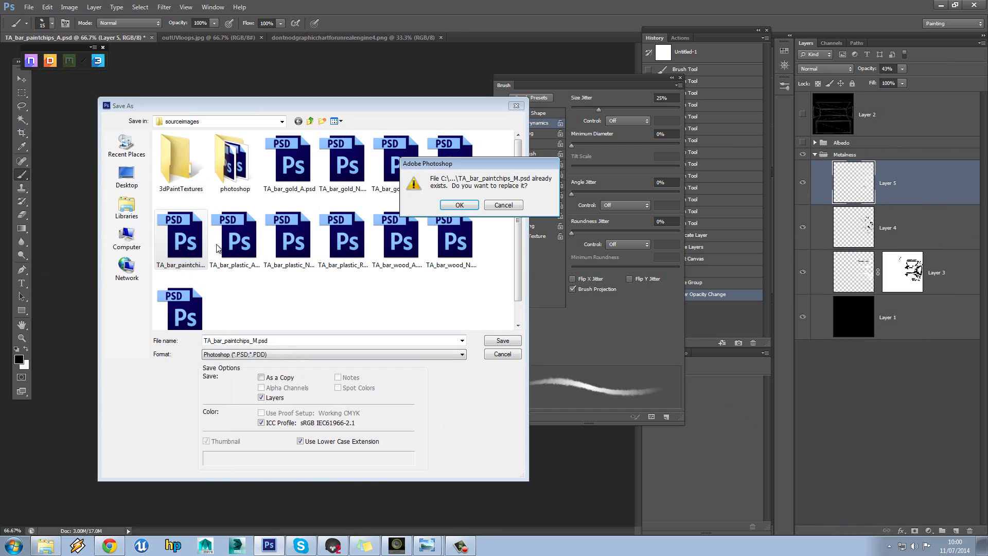
click(458, 204)
click(460, 203)
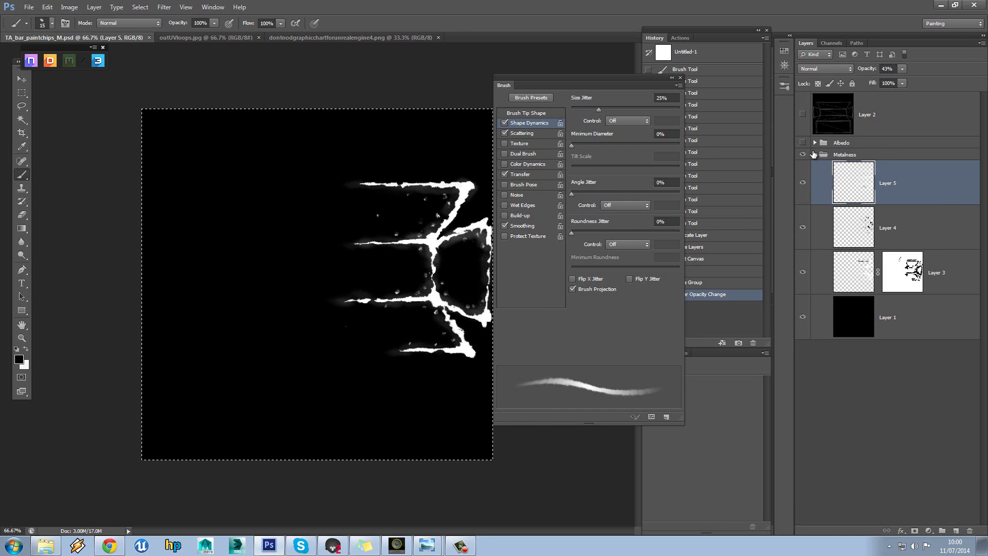
Select the Metalness group in the layer stack.
click(813, 155)
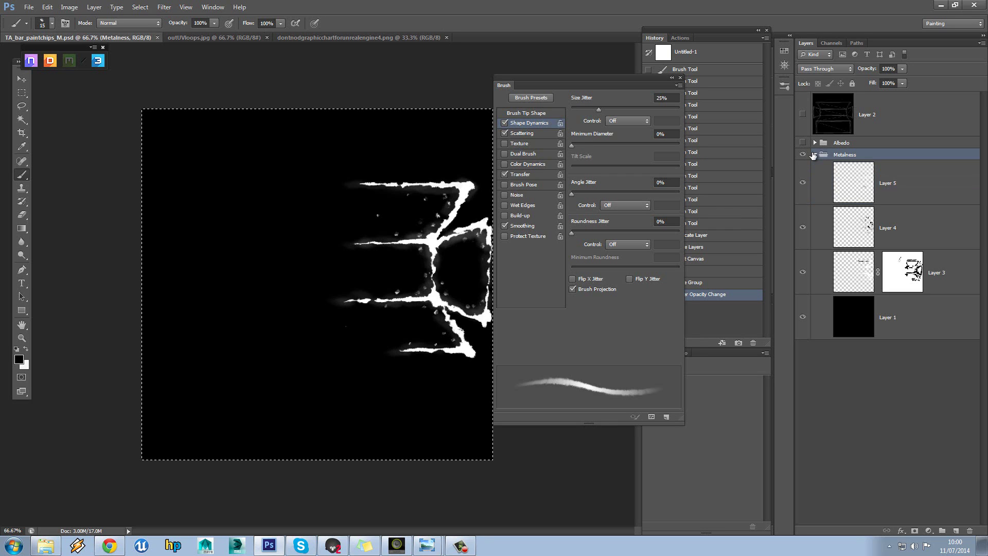
click(814, 154)
click(815, 154)
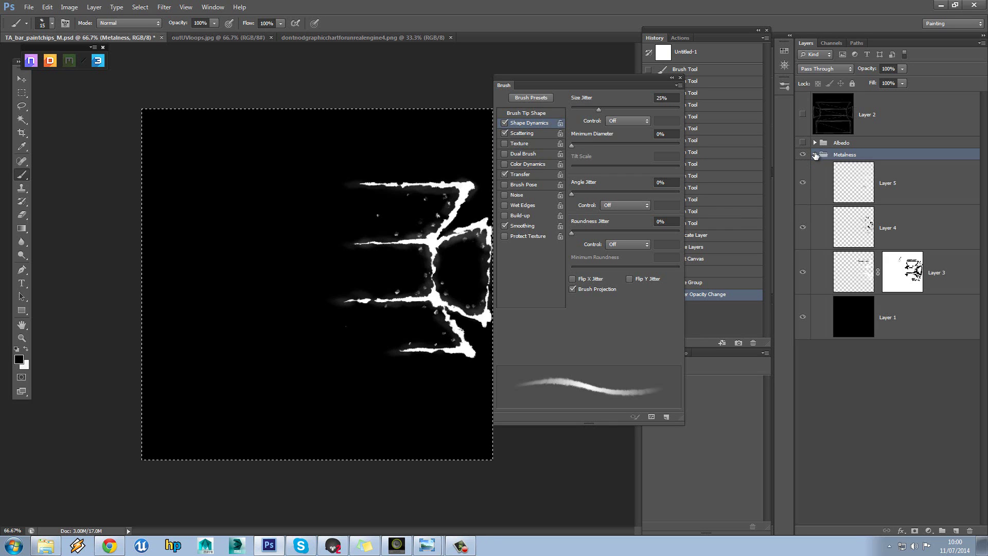